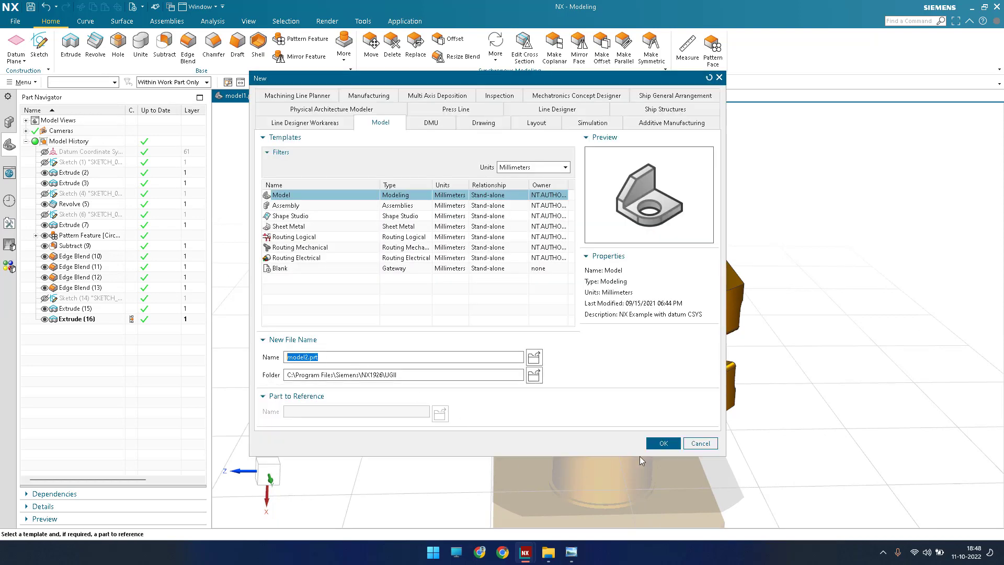
- Create a new part, model2.prt, from the millimetre Model template and review the reference drawing
click(663, 443)
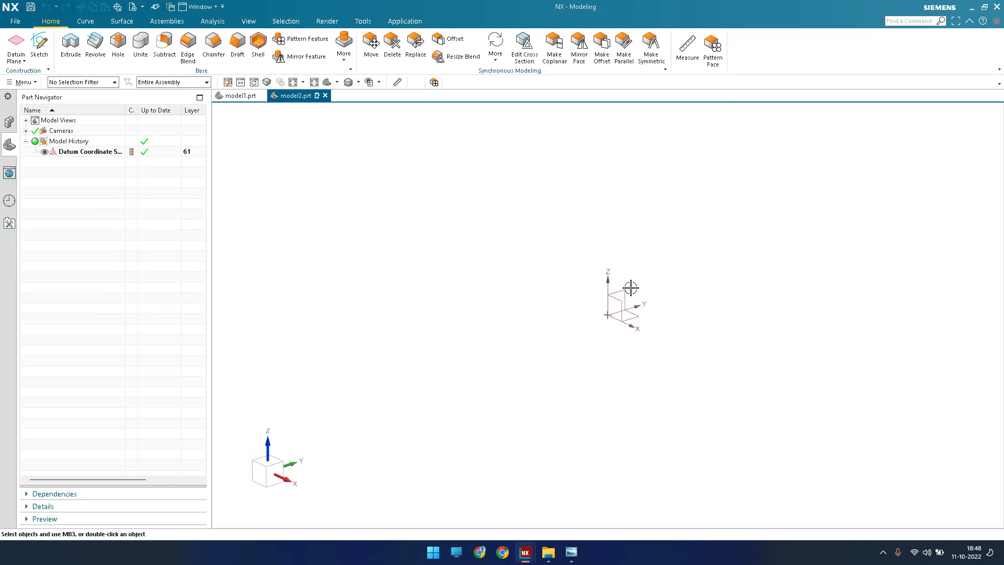
click(571, 552)
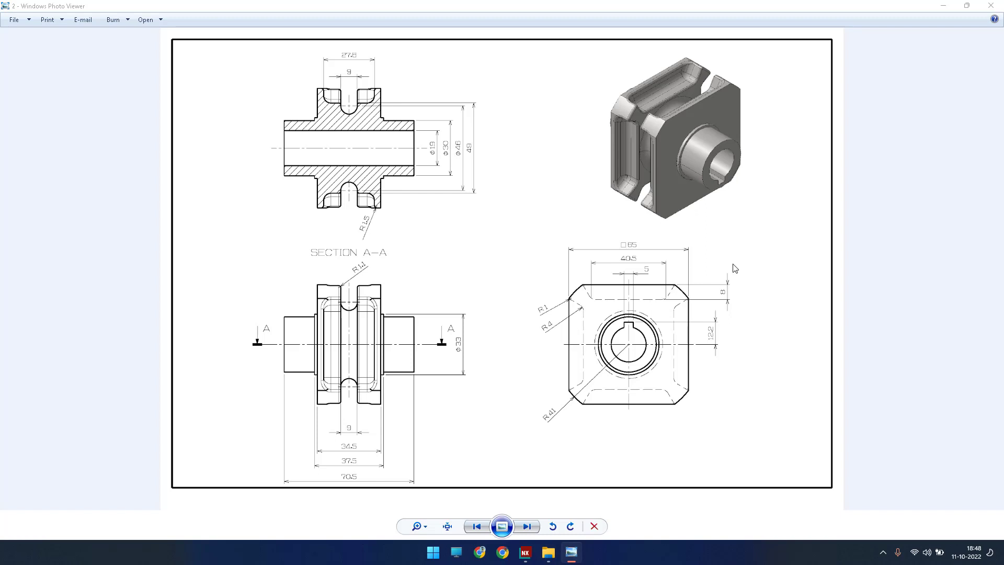
click(941, 7)
- Start a sketch on the YZ plane and draw a 19 mm diameter circle centred on the origin
click(36, 42)
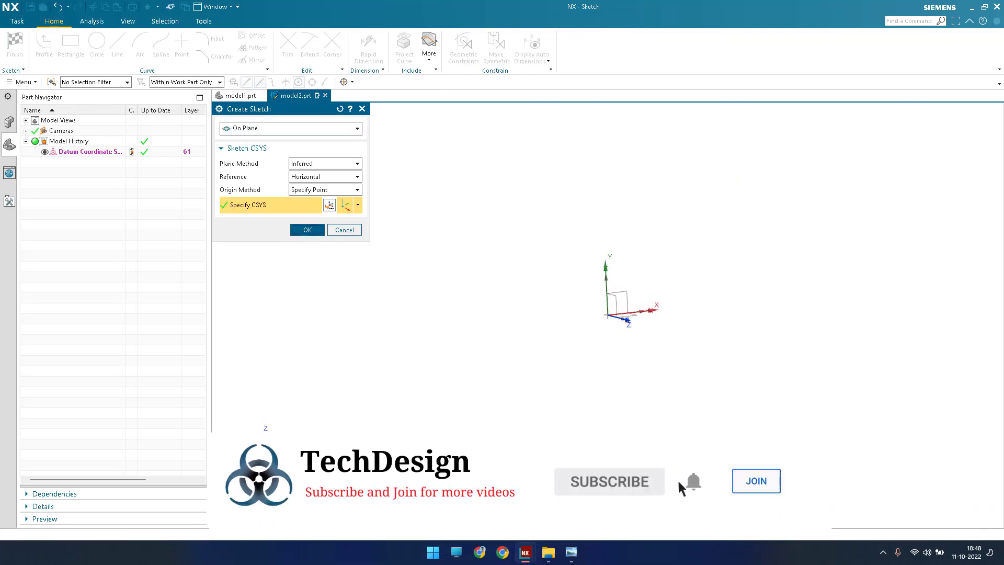
key(Return)
click(96, 42)
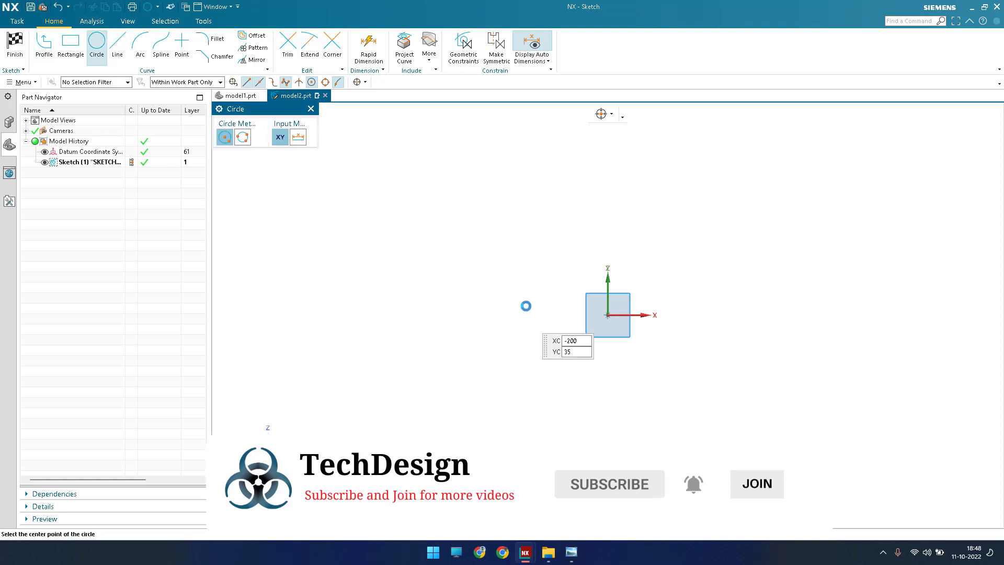
click(571, 552)
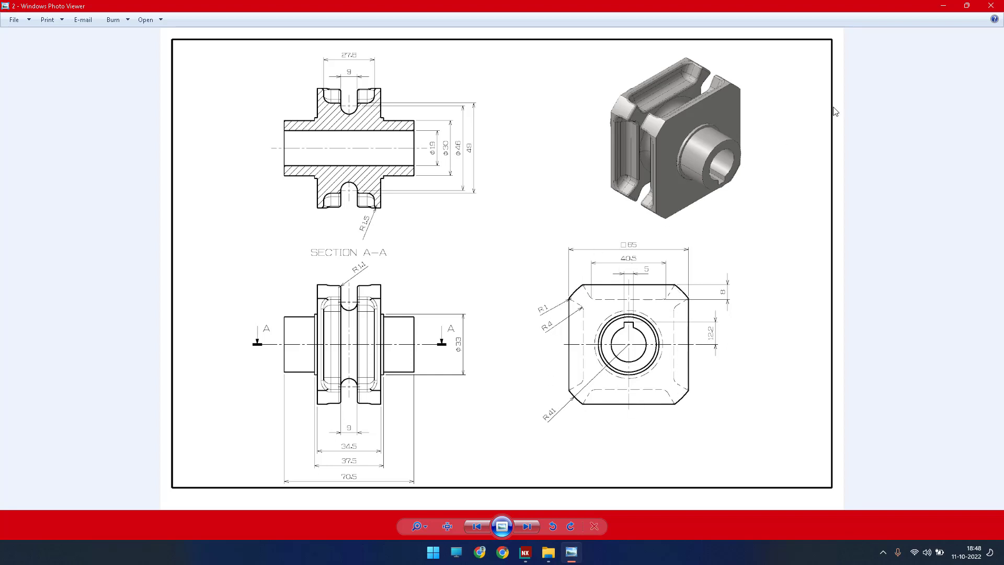
click(943, 7)
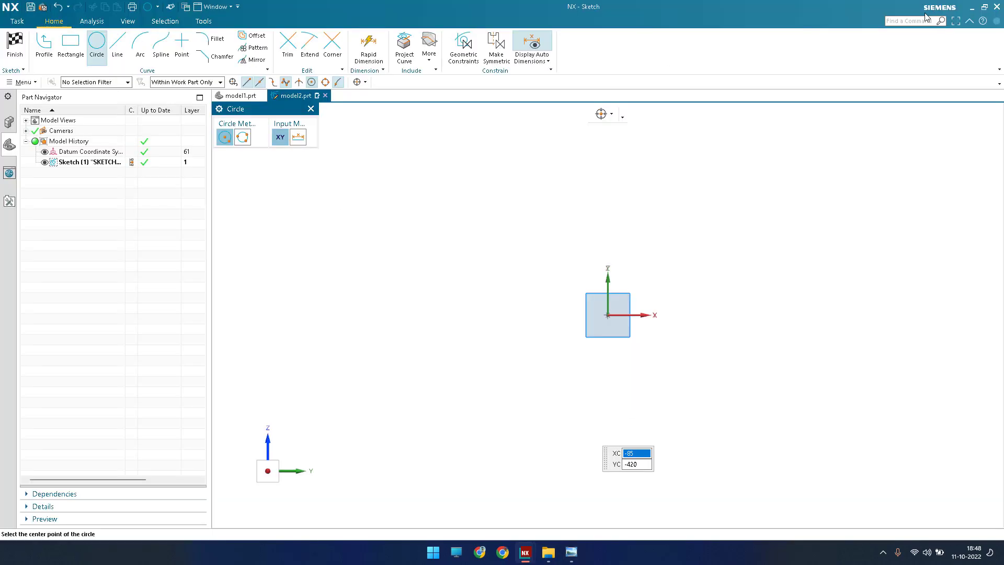
click(607, 315)
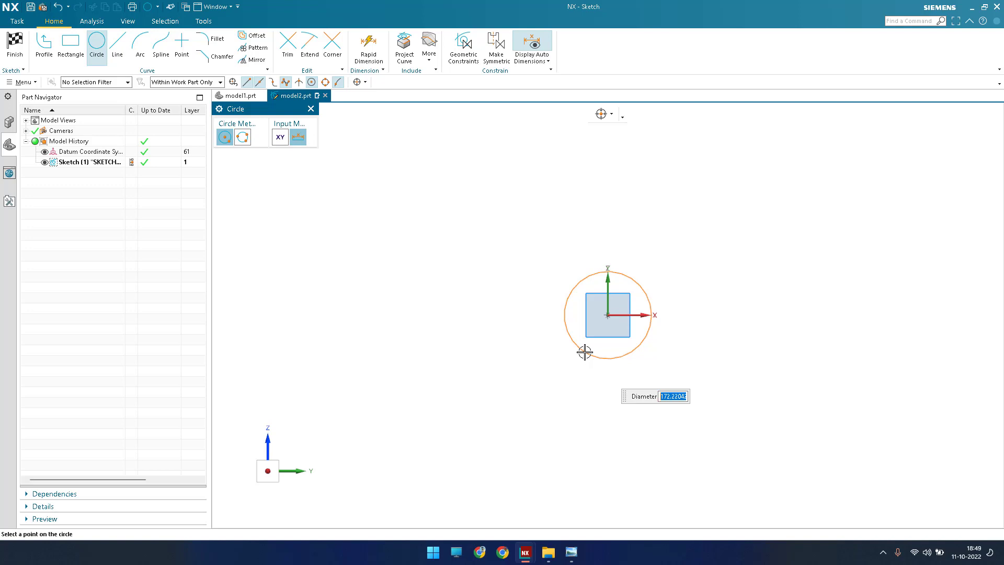
key(Return)
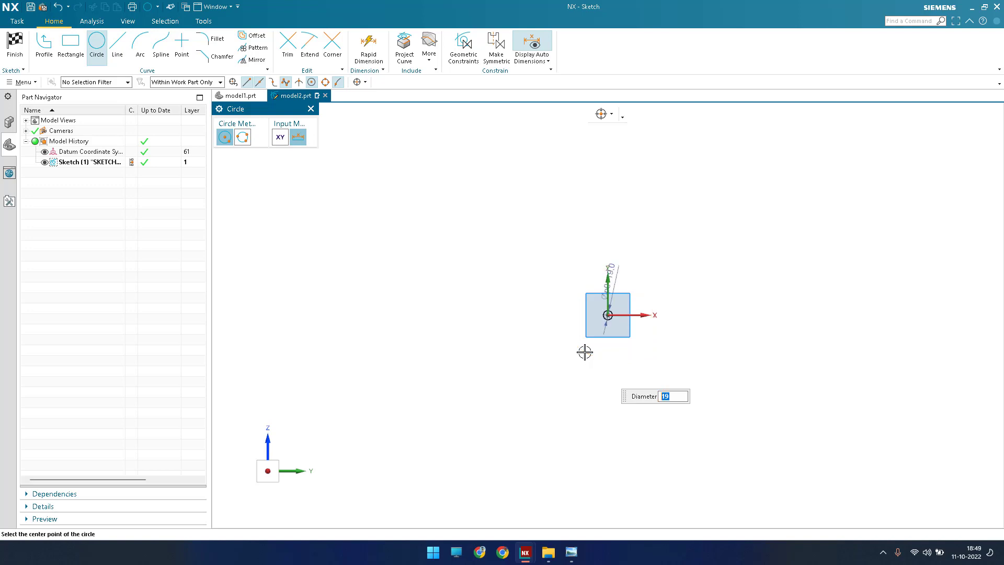
key(Escape)
- Draw a concentric circle with a 30 mm diameter around the bore circle
key(ctrl+f)
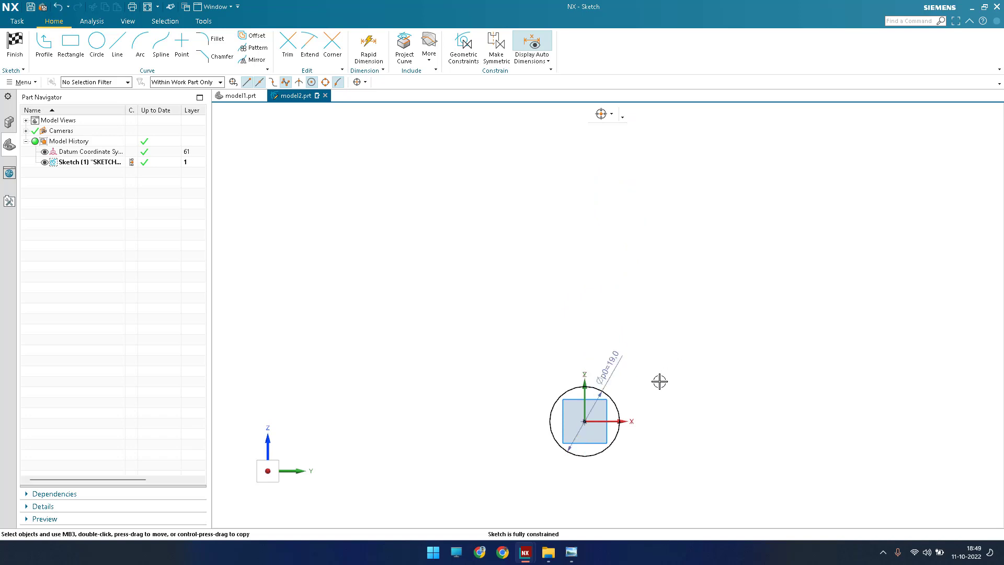
scroll(596, 359, down, 5)
scroll(493, 287, up, 3)
scroll(637, 355, down, 2)
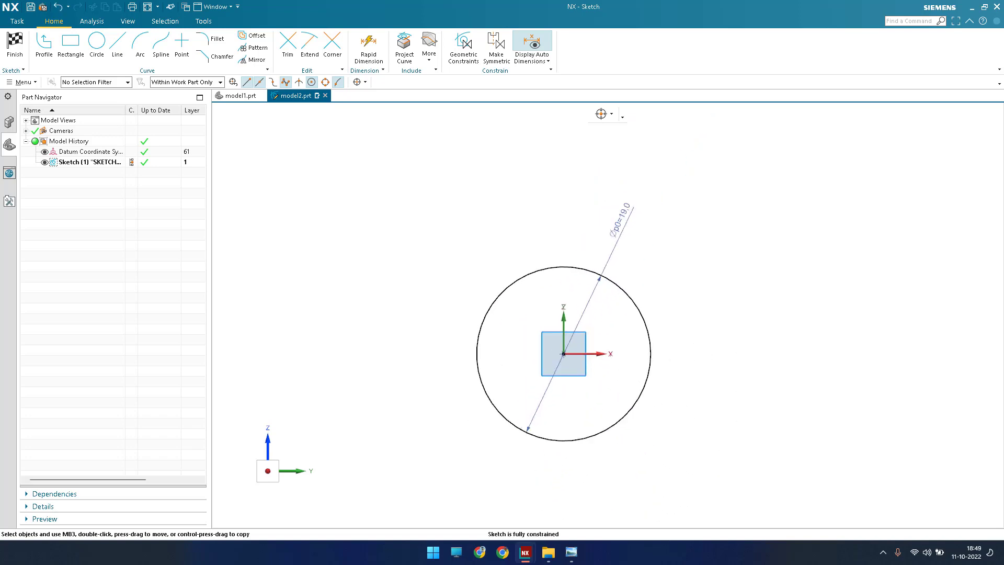
click(97, 43)
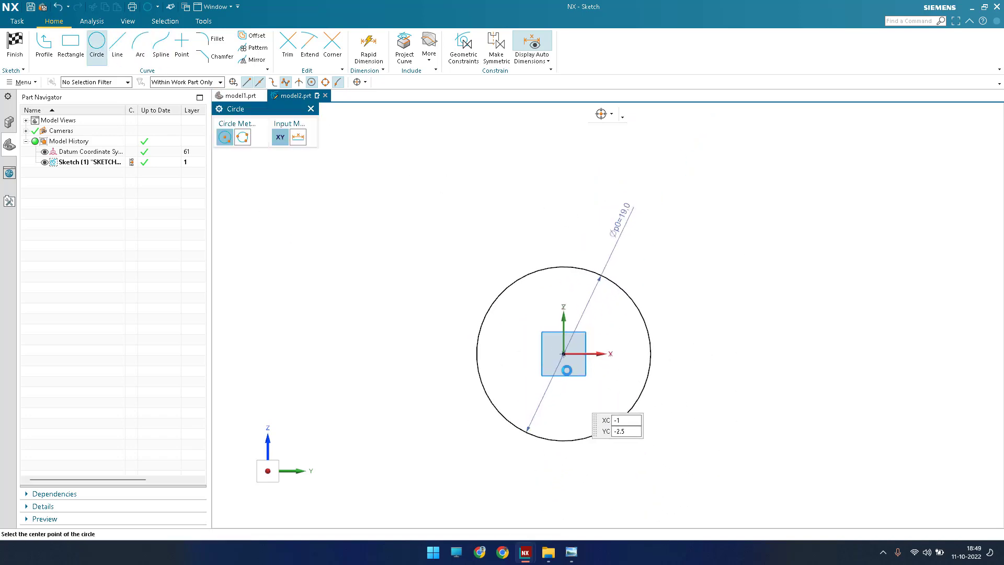
click(563, 355)
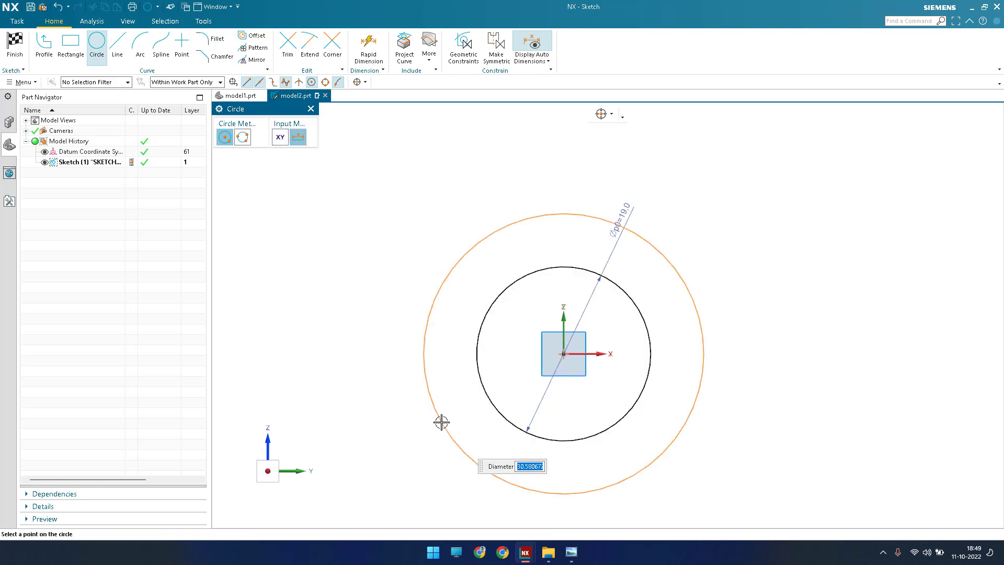
text(30)
key(Return)
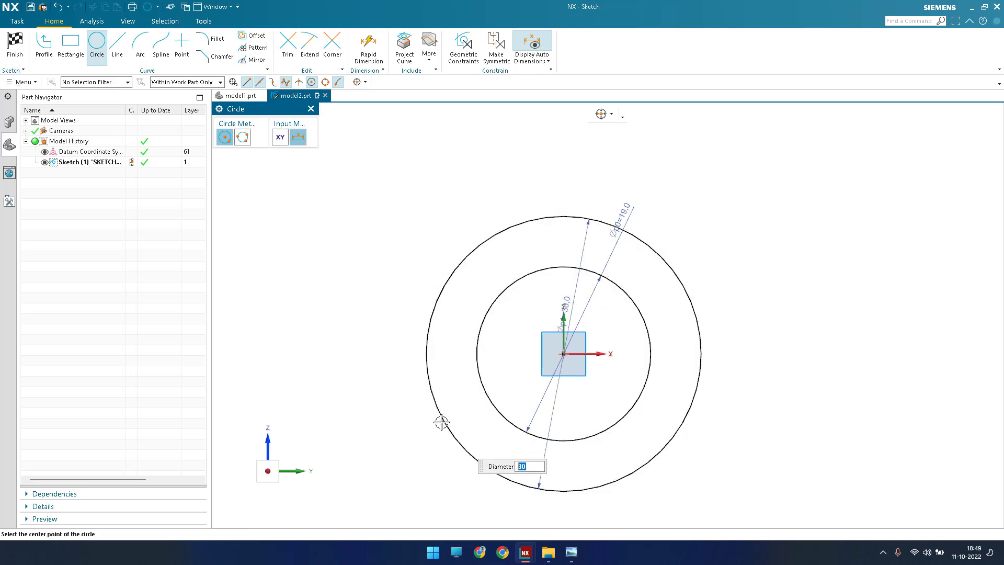
key(Escape)
- Check the keyway in the reference drawing and sketch a rectangle about 4.8 mm wide across the top of the inner circle
click(571, 552)
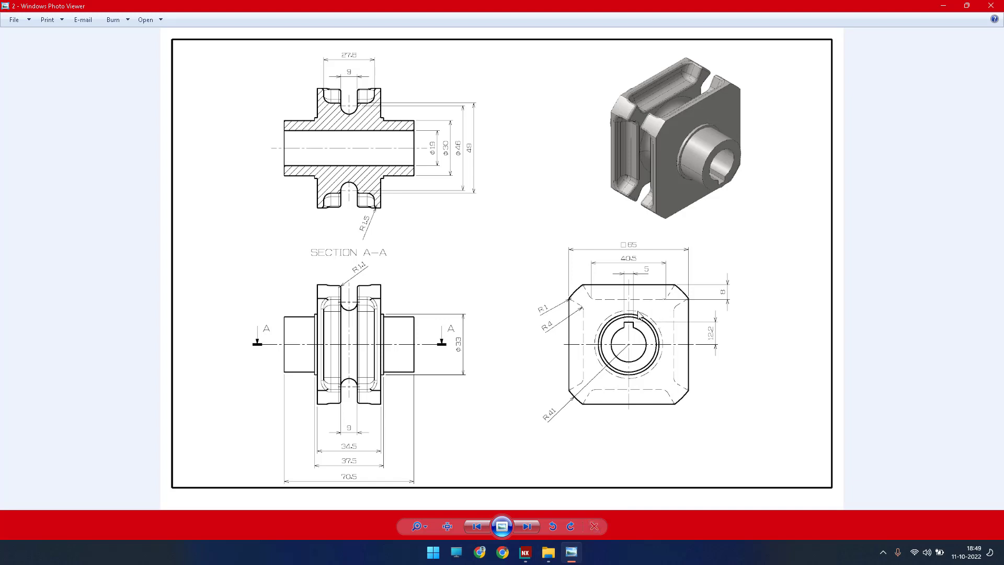
scroll(628, 344, up, 3)
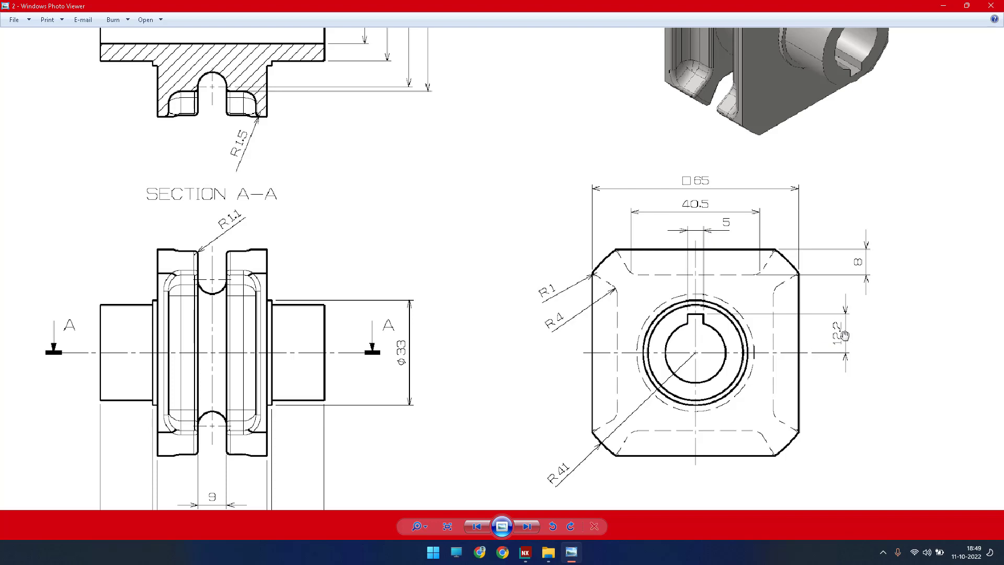
click(943, 6)
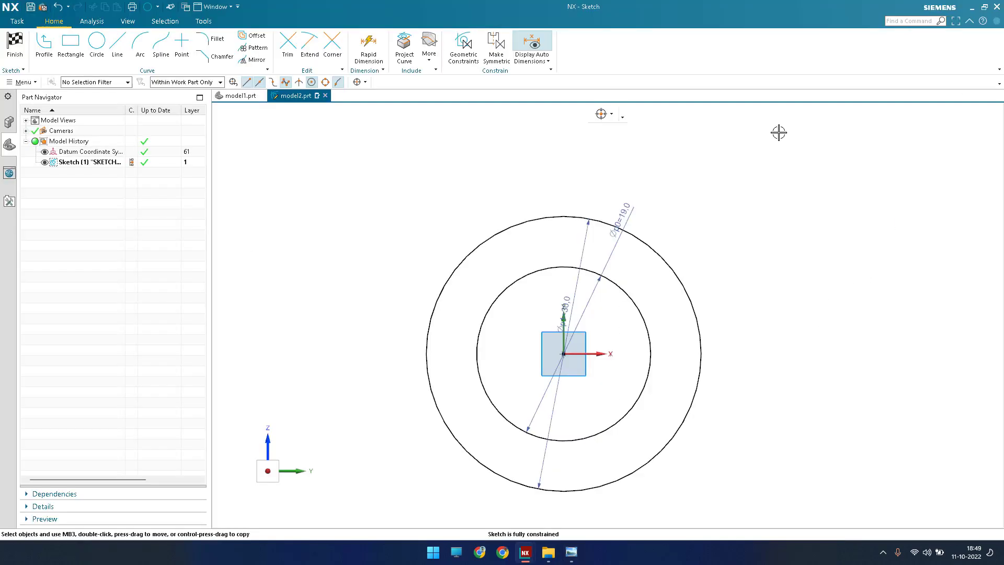
click(70, 45)
key(Escape)
scroll(615, 272, up, 2)
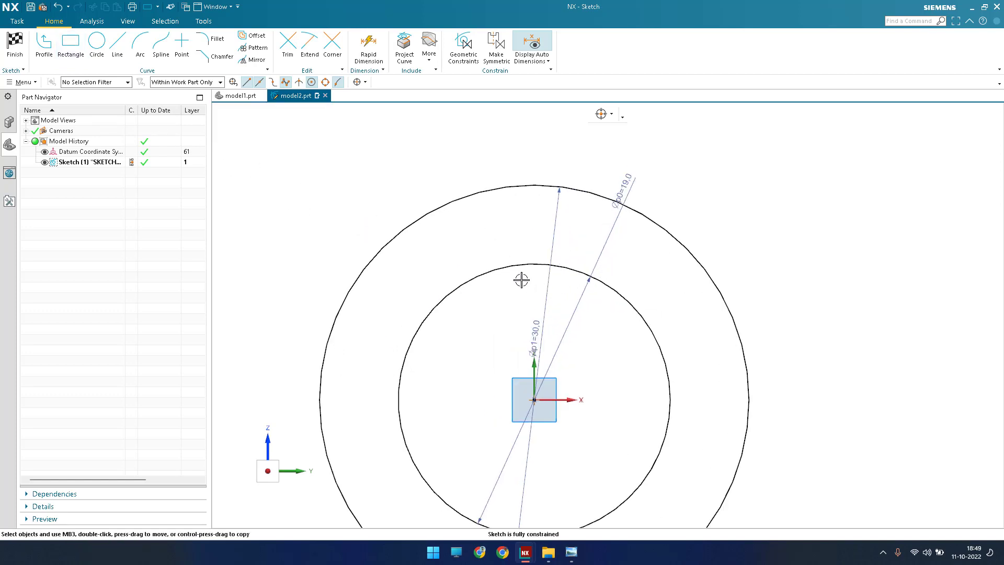
click(71, 44)
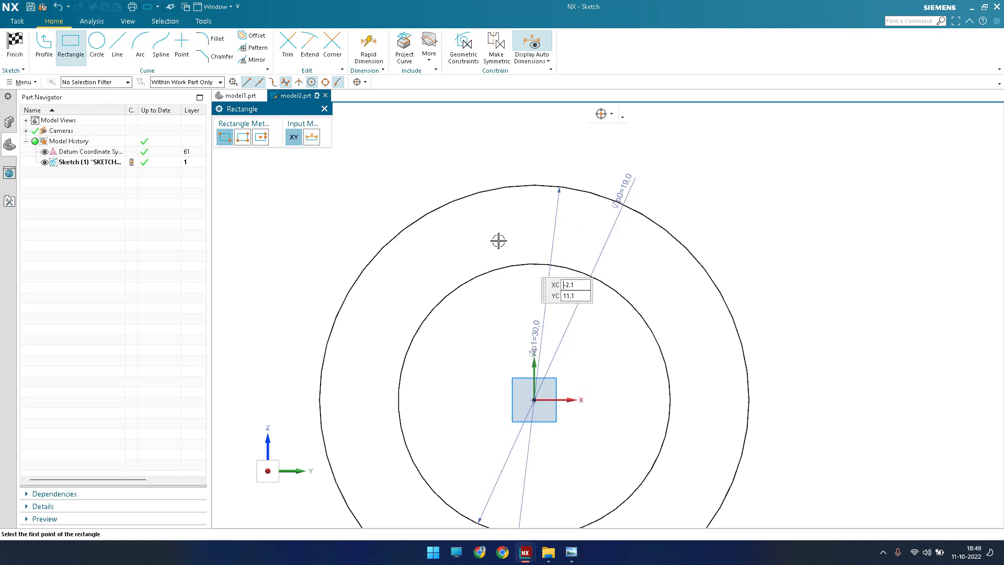
click(499, 240)
click(568, 293)
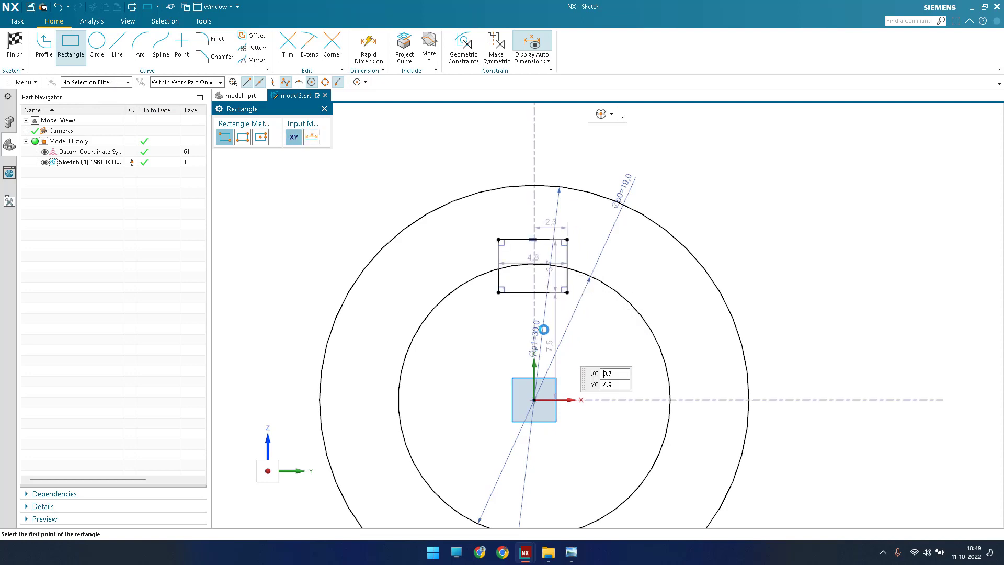
key(Escape)
- Turn off the display of auto dimensions and dimension the keyway rectangle's width as 5 mm
click(532, 46)
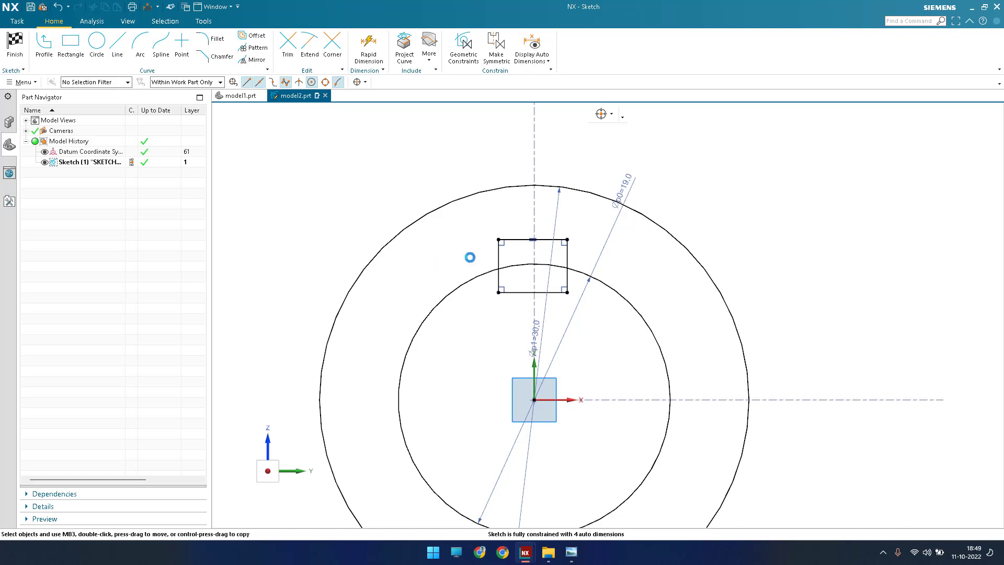
key(d)
click(544, 239)
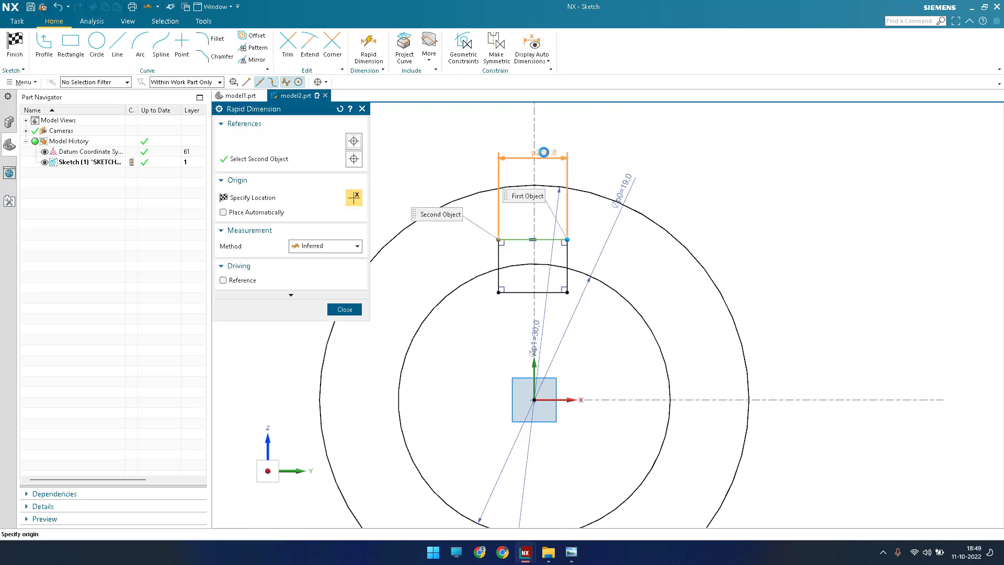
click(559, 194)
text(5)
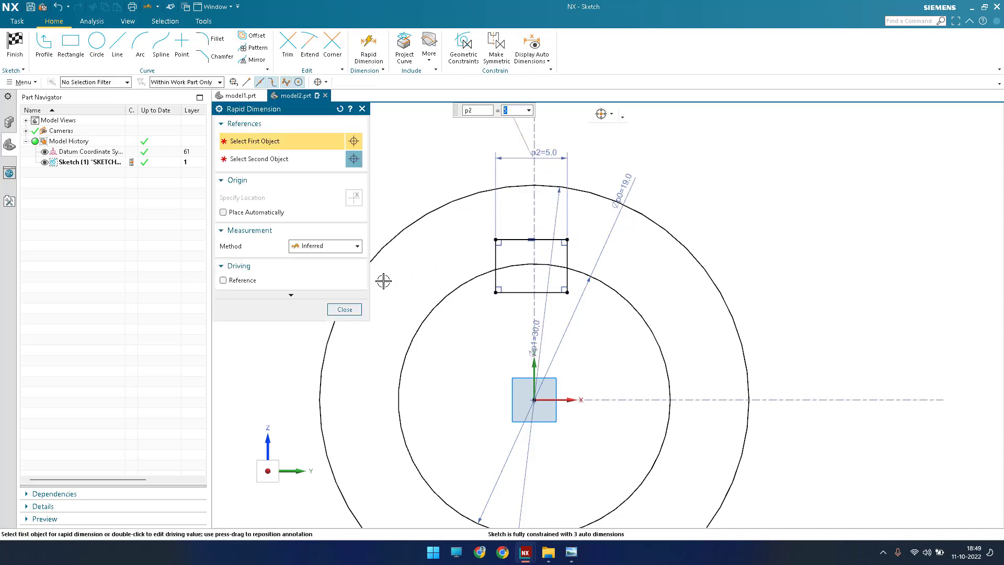
click(345, 309)
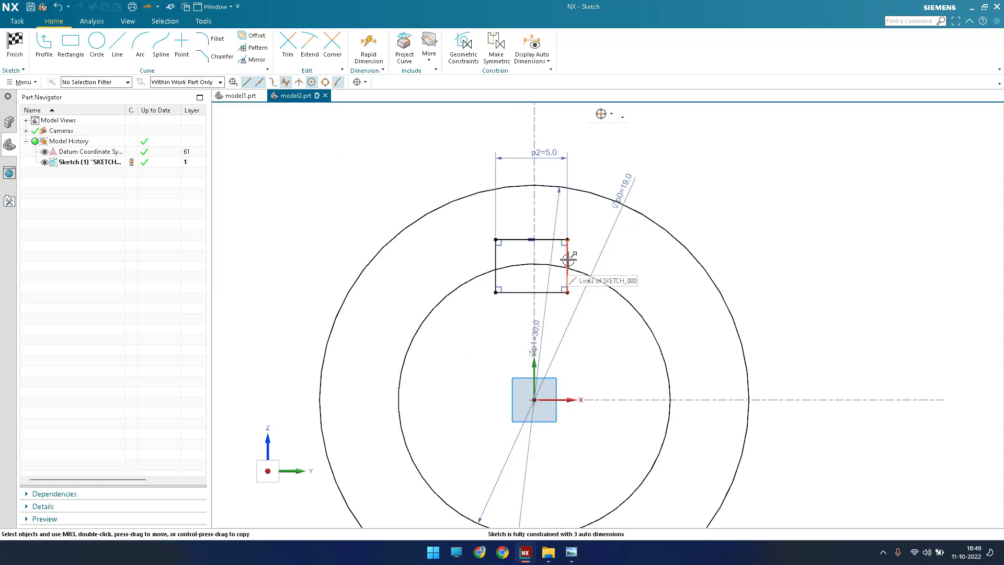
- Make the keyway rectangle's two vertical sides symmetric about the vertical sketch axis
click(488, 51)
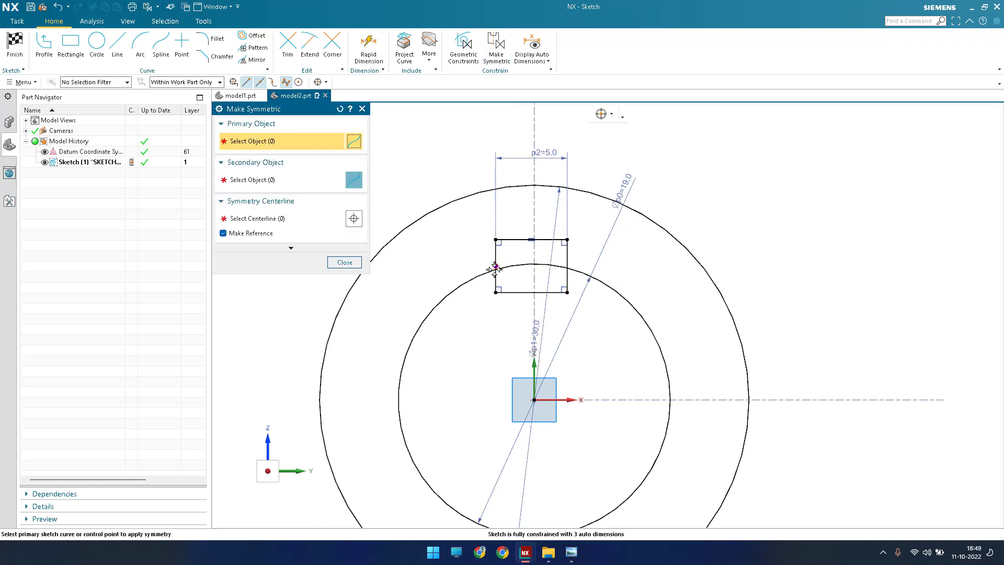
click(496, 253)
click(566, 251)
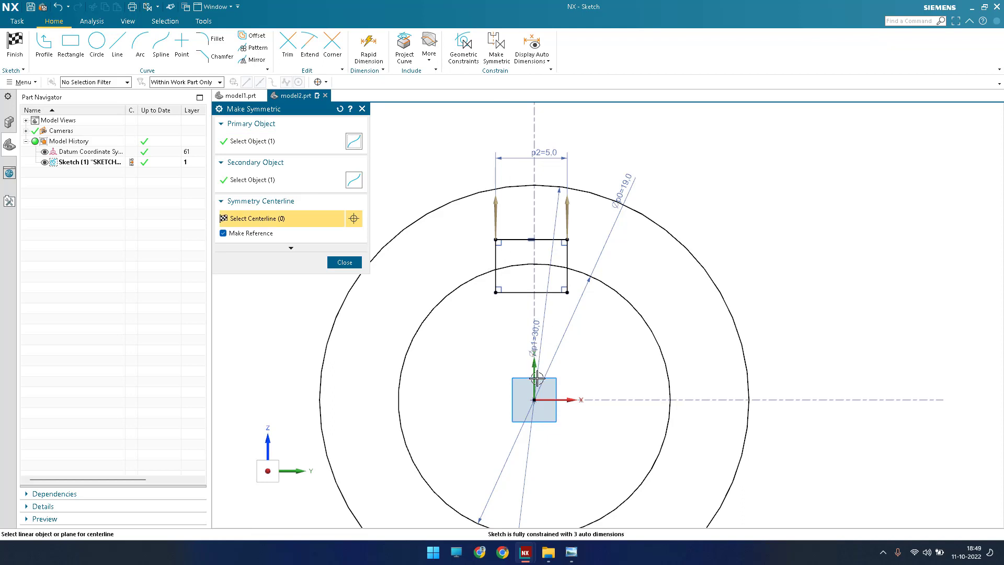
click(537, 378)
click(344, 262)
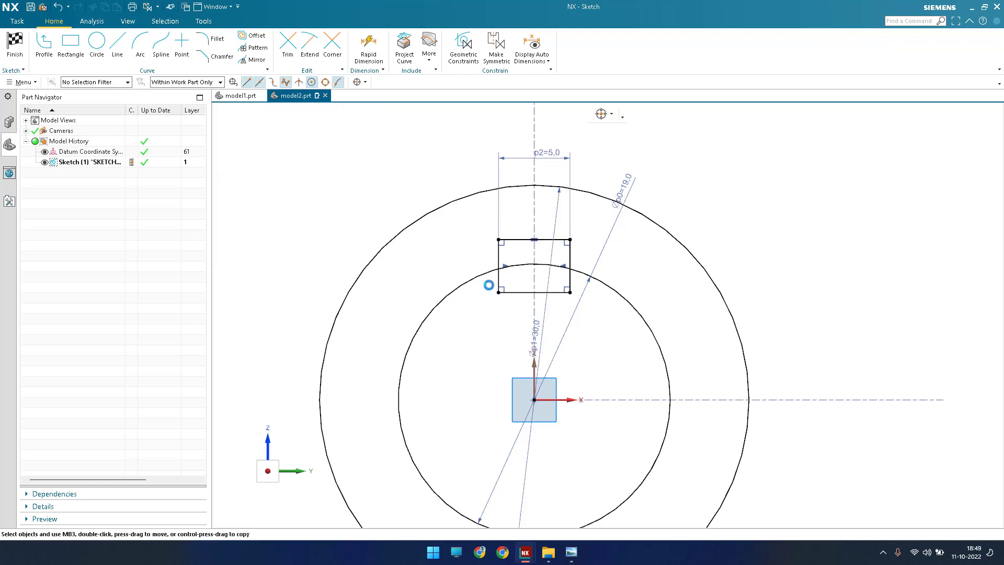
- Dimension the keyway's top edge at 12.2 mm above the circle centre
key(d)
click(541, 242)
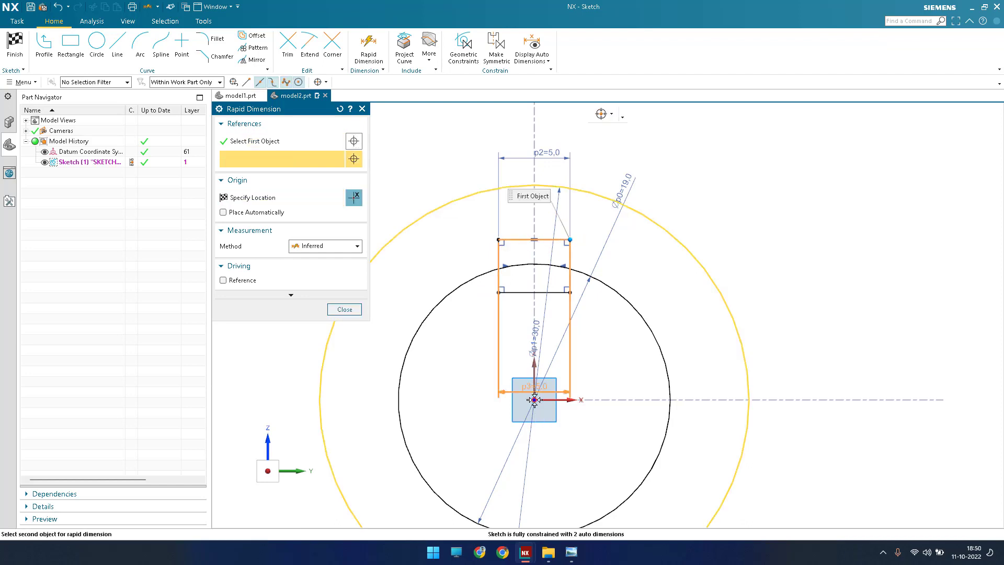
click(765, 305)
click(754, 321)
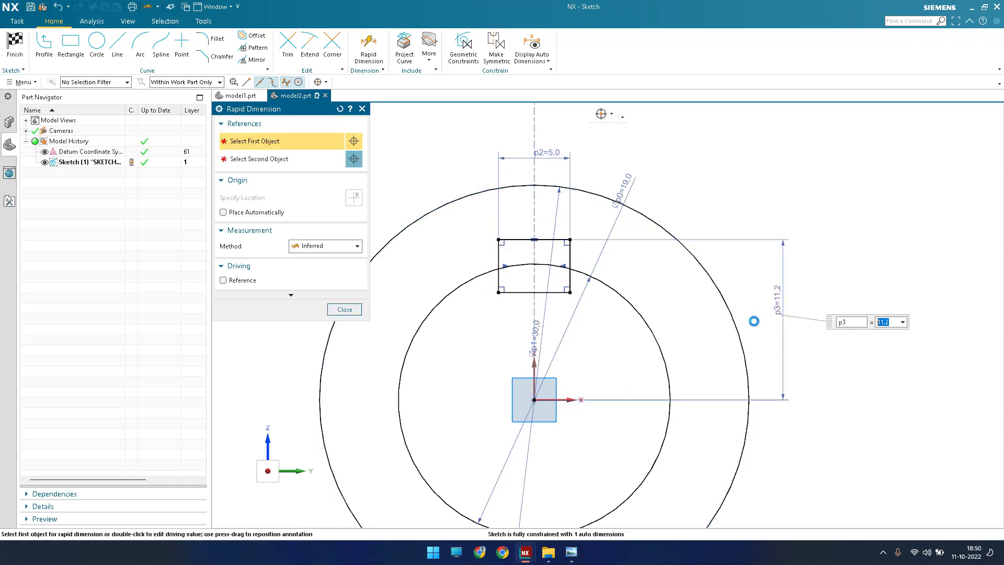
text(12,2)
key(Return)
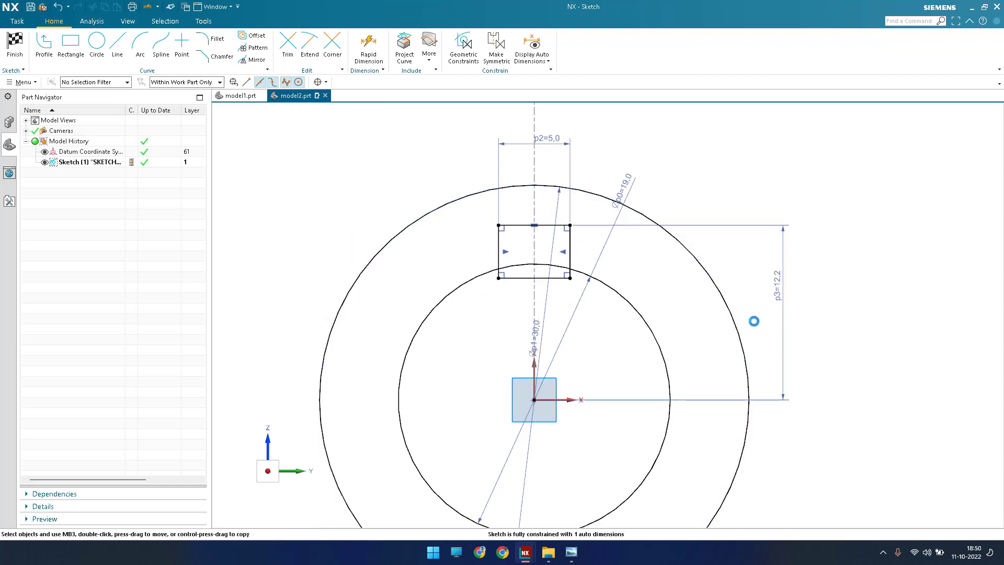
key(Escape)
- Trim the rectangle's bottom portion inside the bore and the circle's arc between the keyway sides
scroll(505, 281, up, 5)
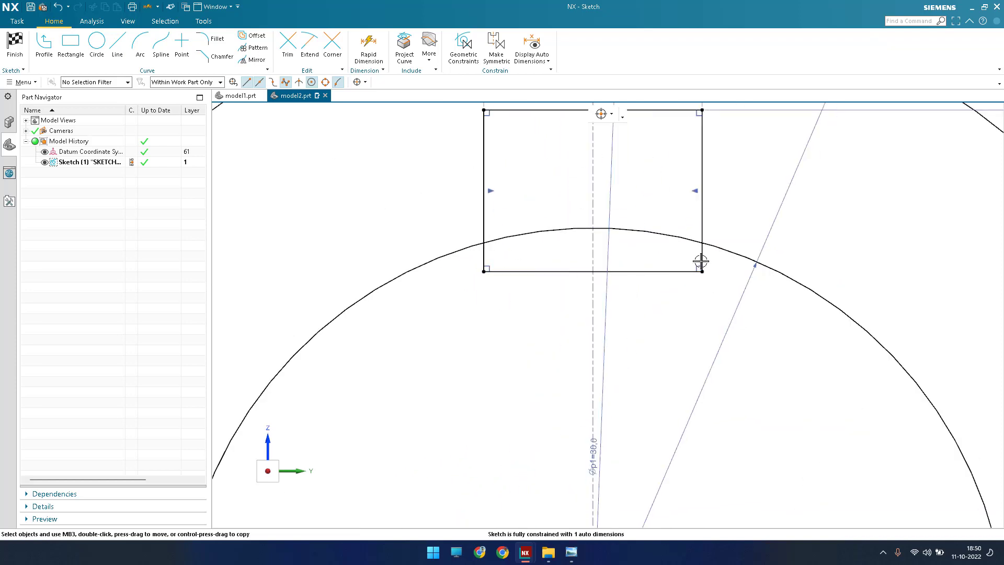
key(t)
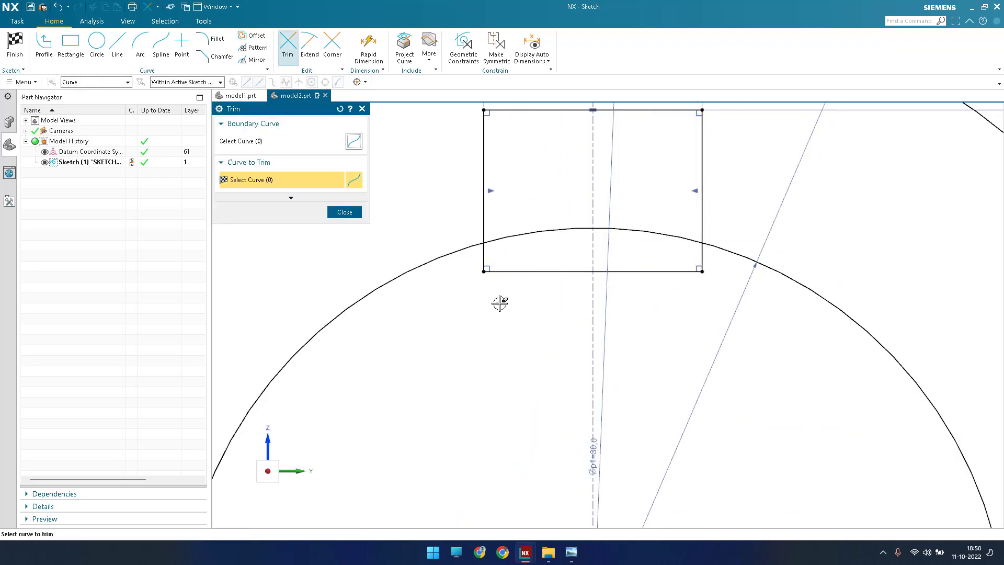
click(524, 271)
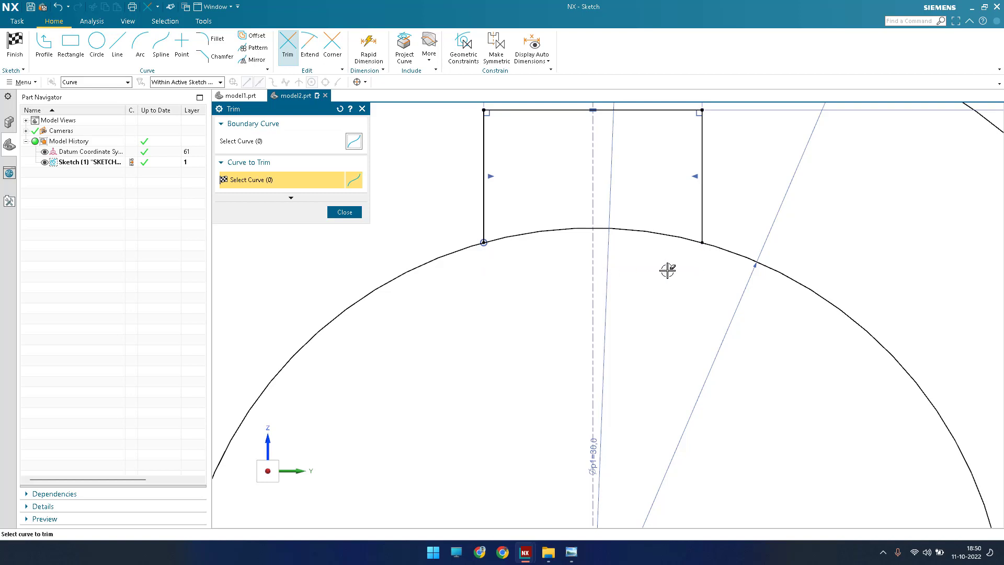
click(567, 228)
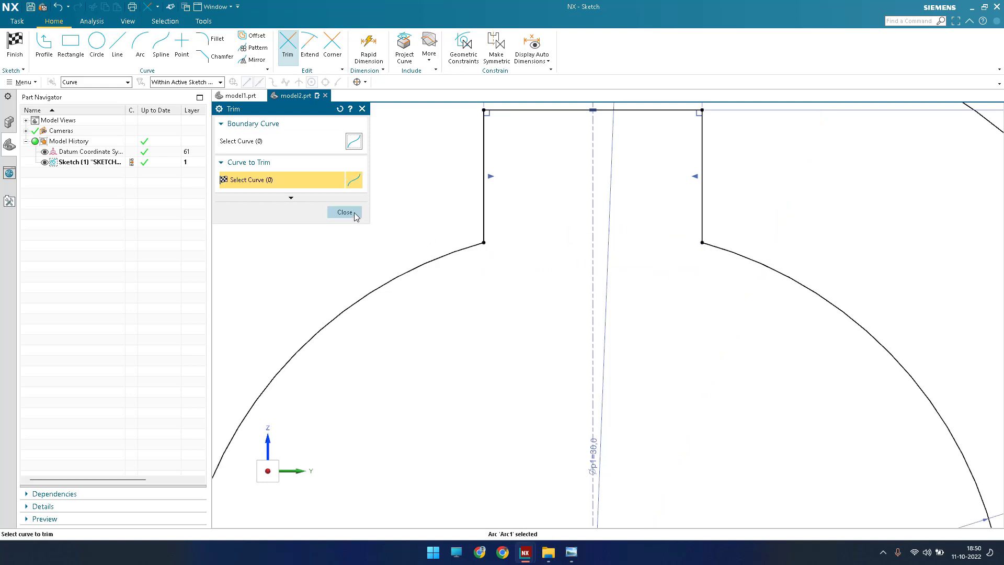
click(344, 211)
- Reposition the keyway width dimension below the slot and move the bore diameter dimension closer to the circle
scroll(483, 285, down, 6)
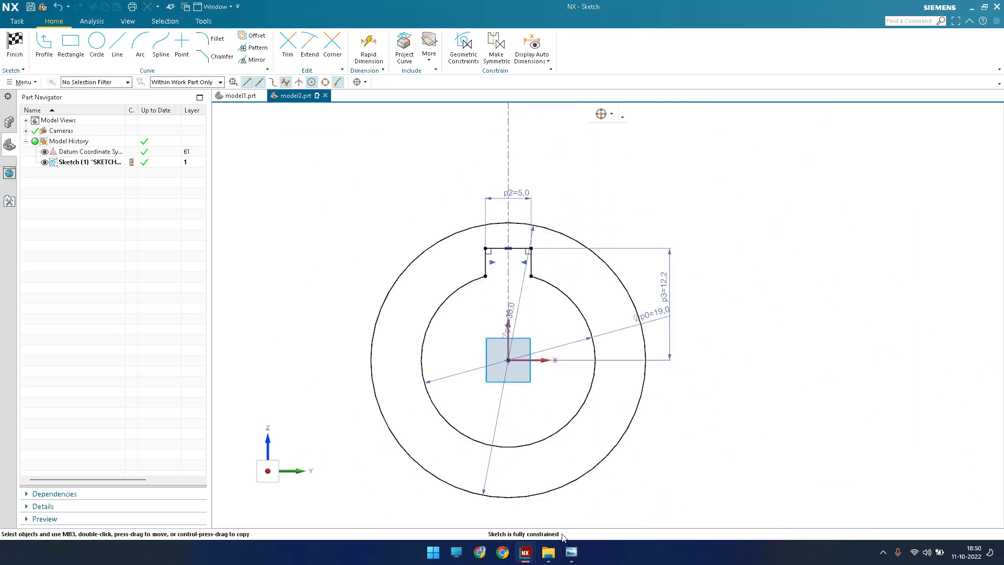
scroll(720, 359, down, 2)
drag(616, 209, 602, 325)
drag(755, 319, 696, 309)
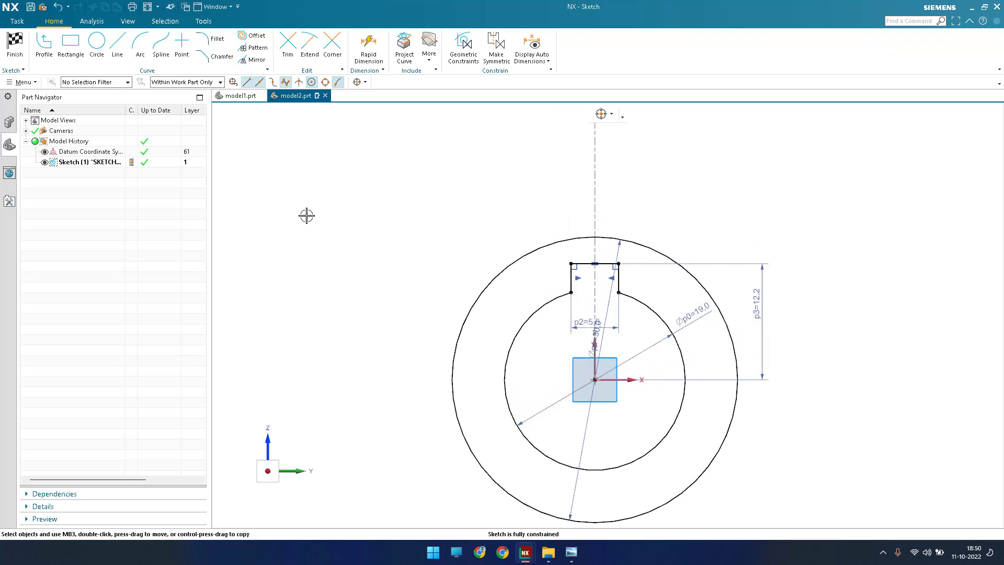
- Check the reference drawing and sketch a rectangle about 50 mm wide and 42 mm high, centred on the circles' centre
click(571, 552)
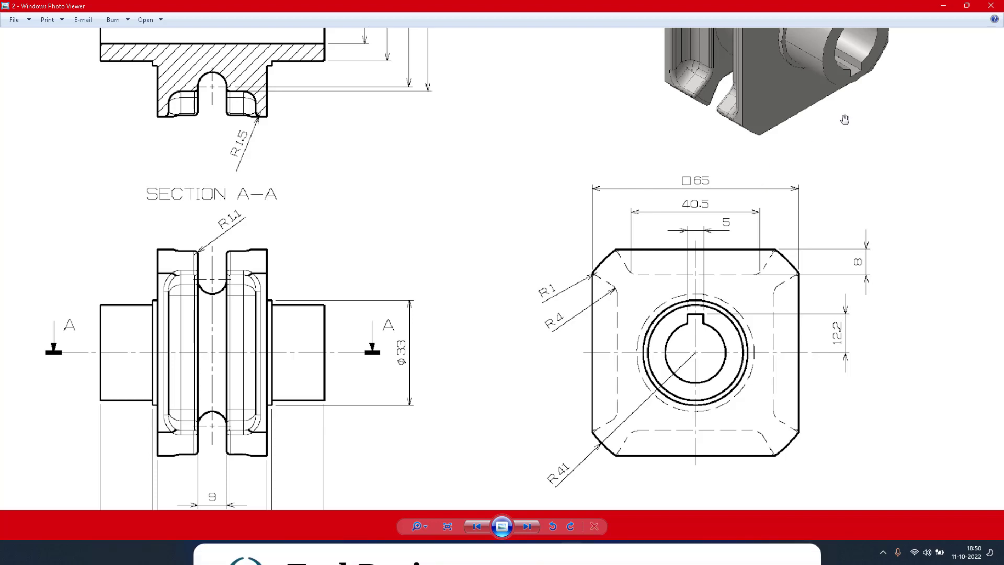
click(942, 8)
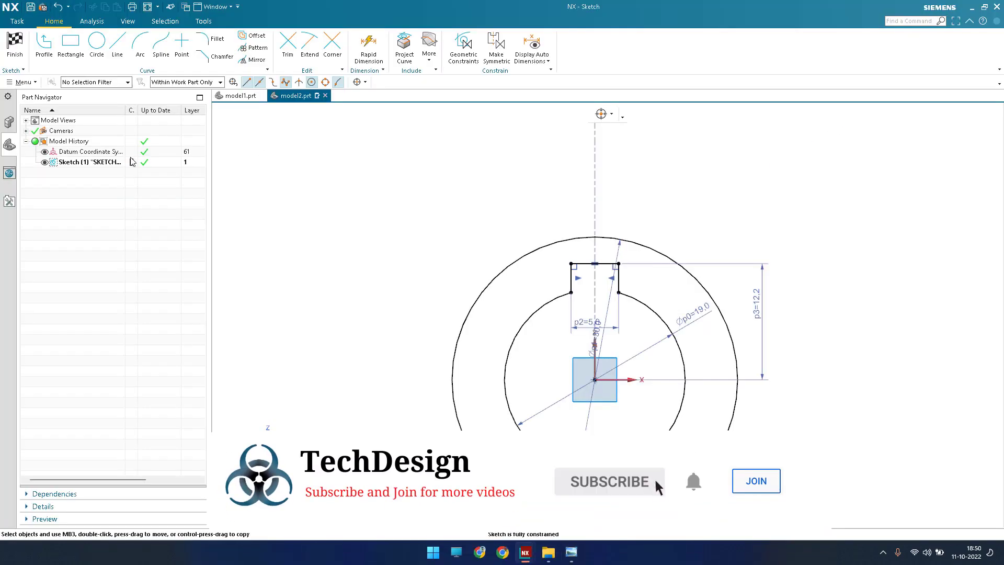
click(72, 52)
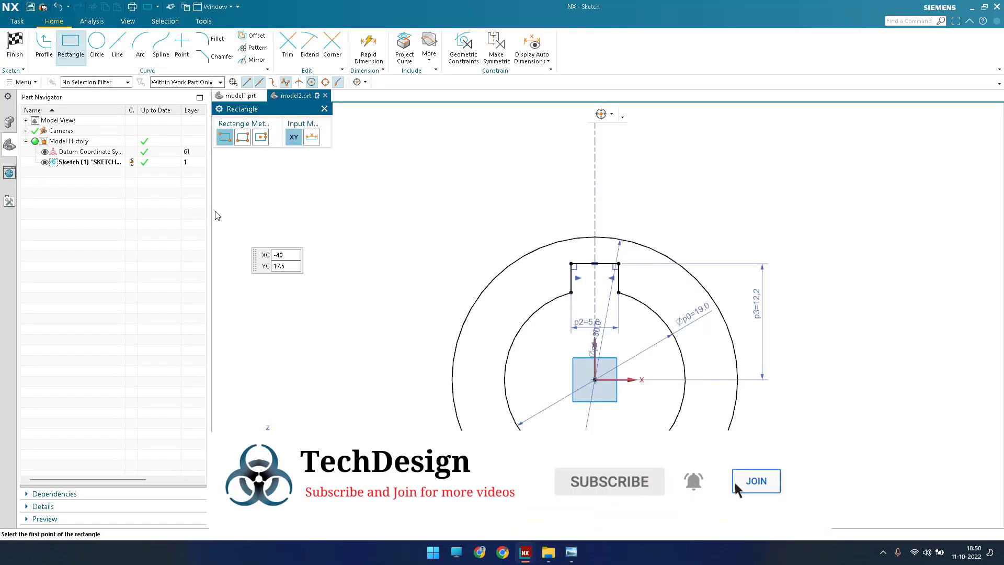
click(261, 138)
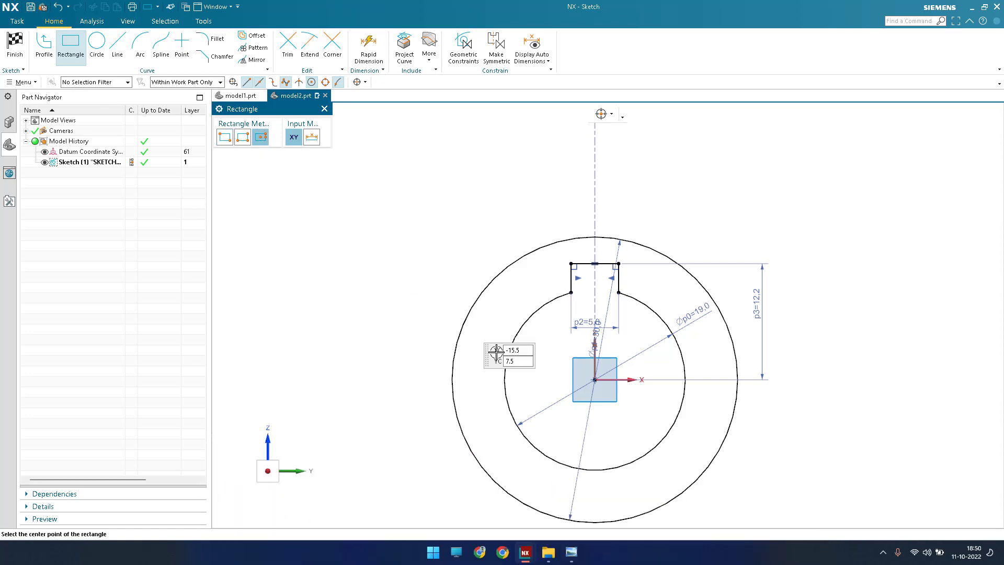
click(594, 380)
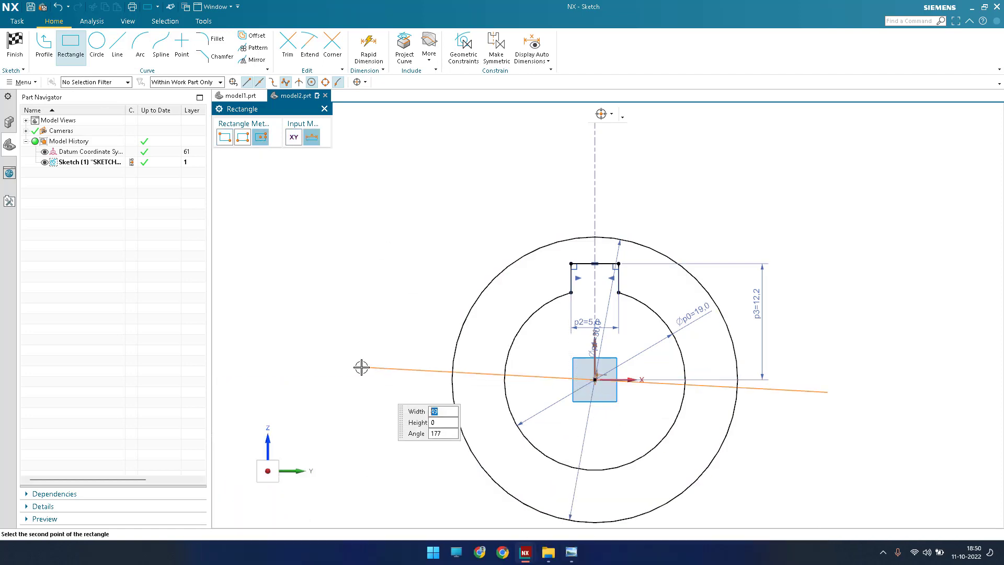
click(358, 182)
scroll(377, 188, down, 5)
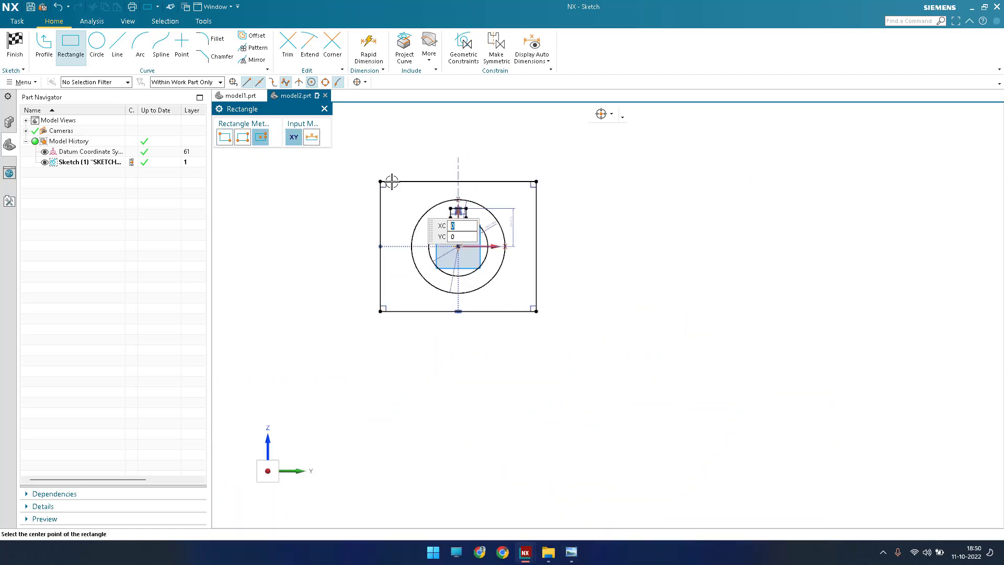
key(Escape)
shift+middle_drag(325, 215, 372, 274)
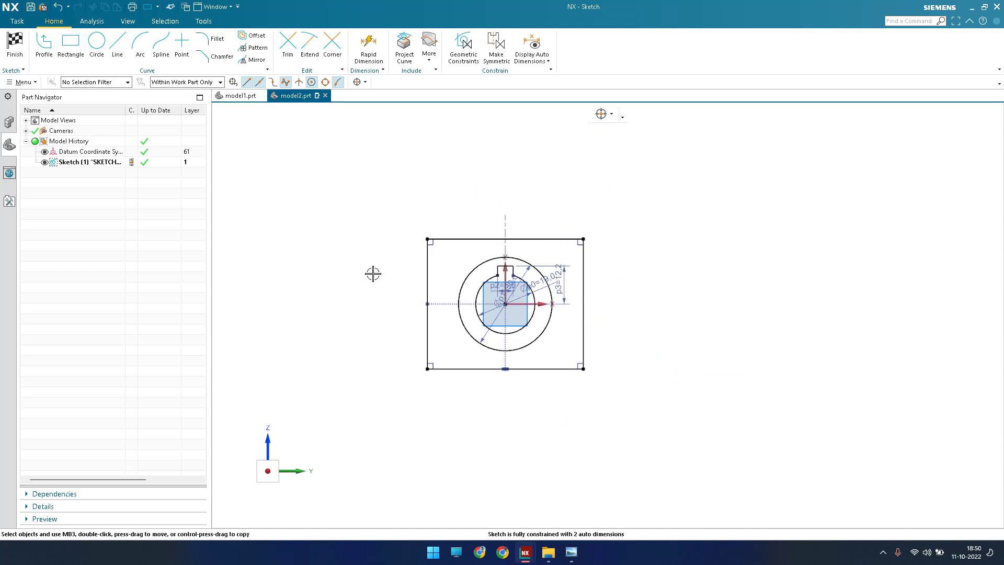
- Dimension the rectangle's width and height at 65 mm each
key(d)
click(460, 239)
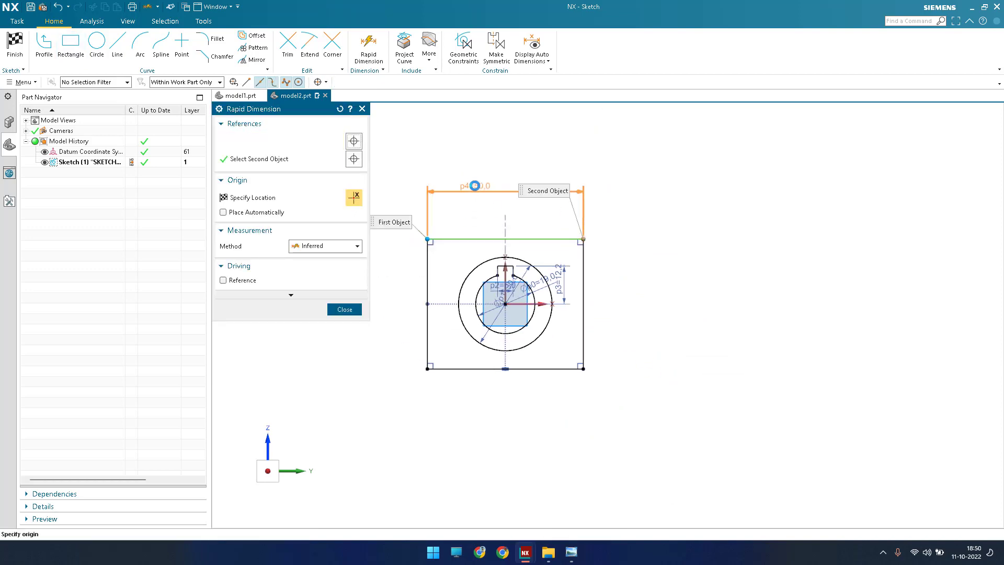
click(475, 187)
text(65)
key(Return)
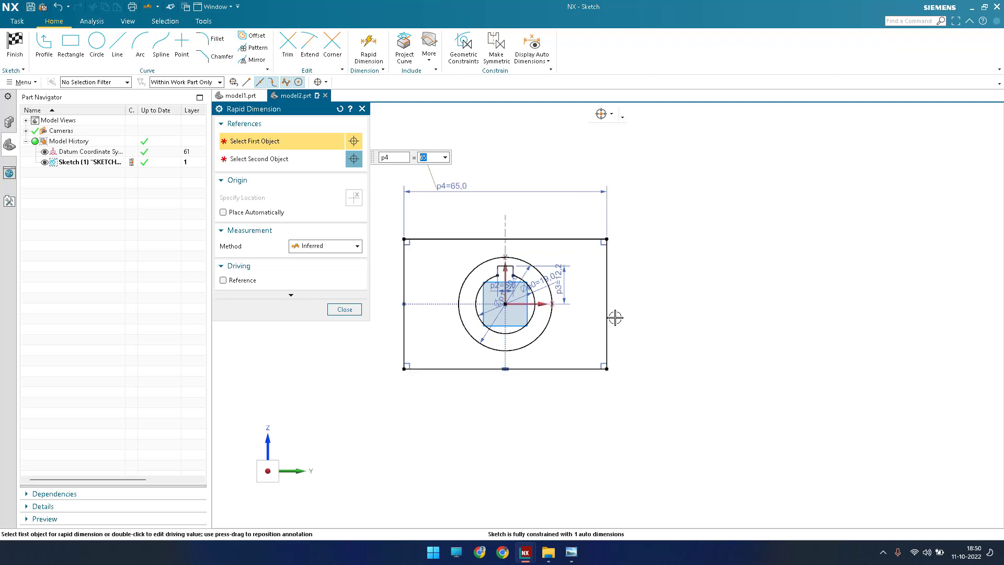
click(607, 293)
click(647, 295)
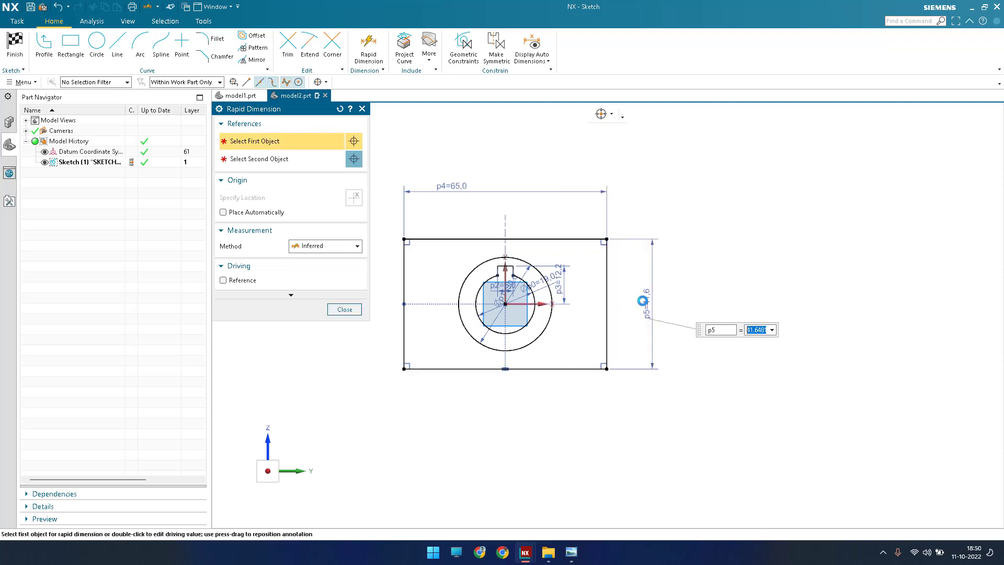
text(65)
key(Return)
middle_click(642, 301)
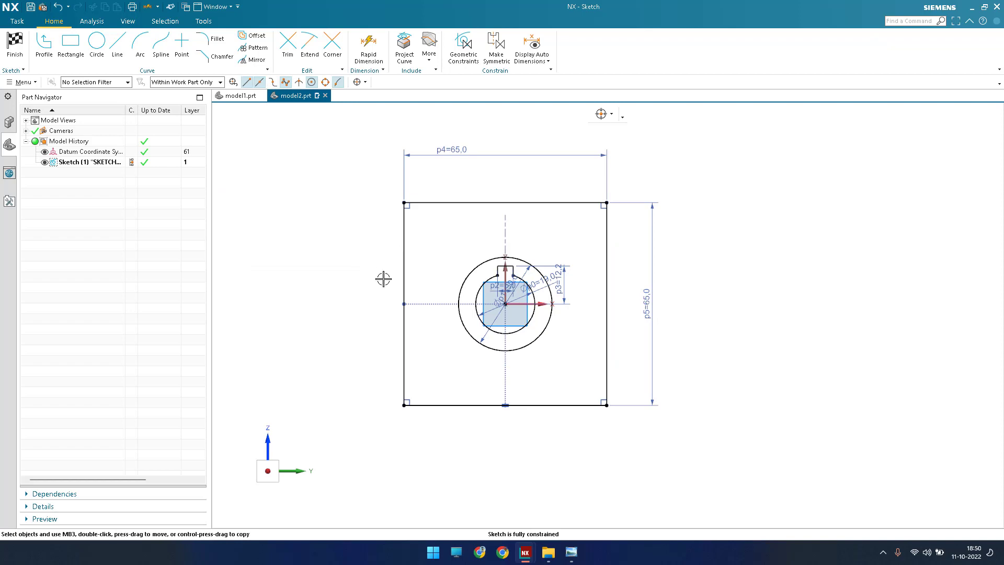
- Check the corner radius on the reference drawing and sketch a circle of diameter 41*2 mm centred on the bore
key(alt+Tab)
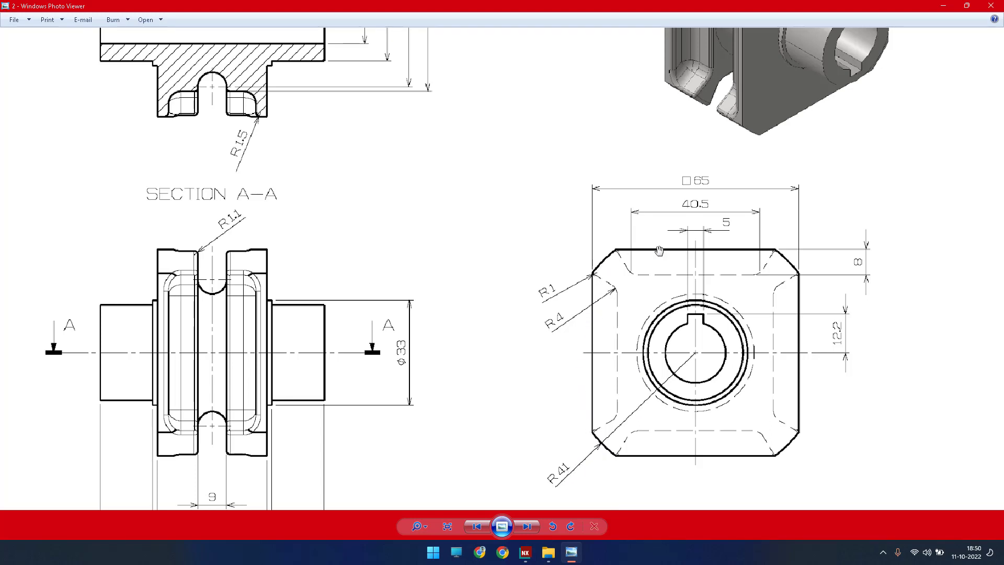
click(945, 8)
click(96, 42)
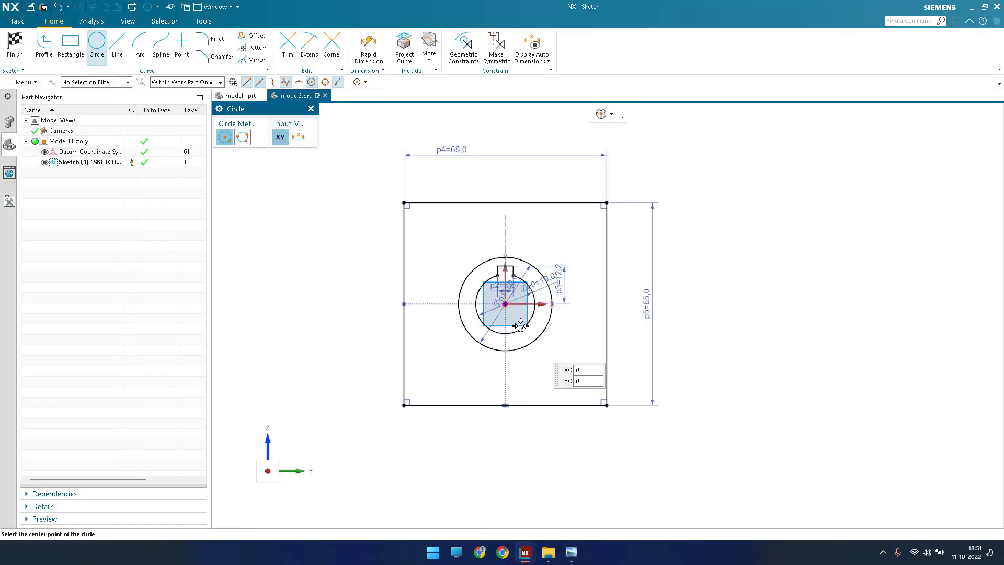
click(505, 303)
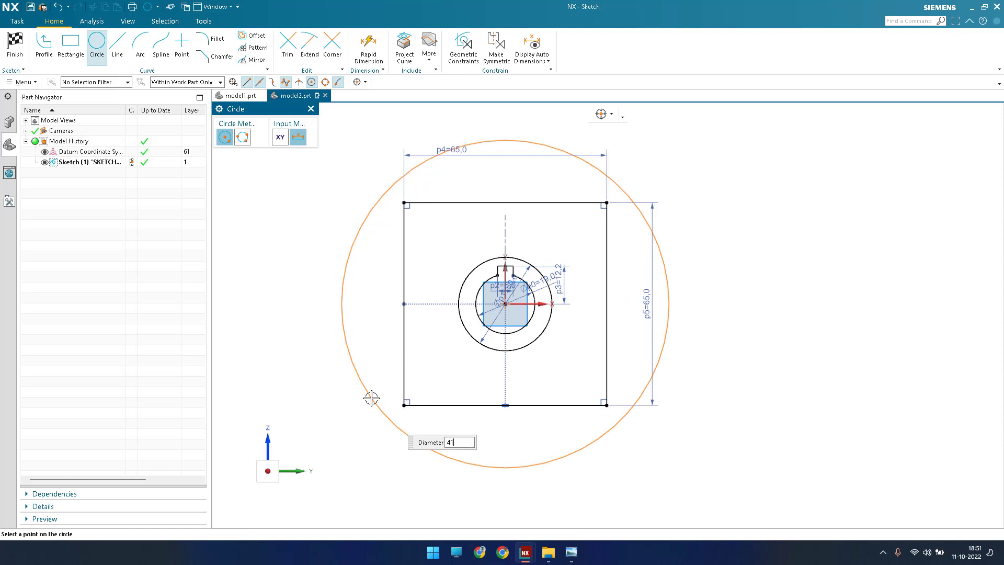
text(41*2)
key(Return)
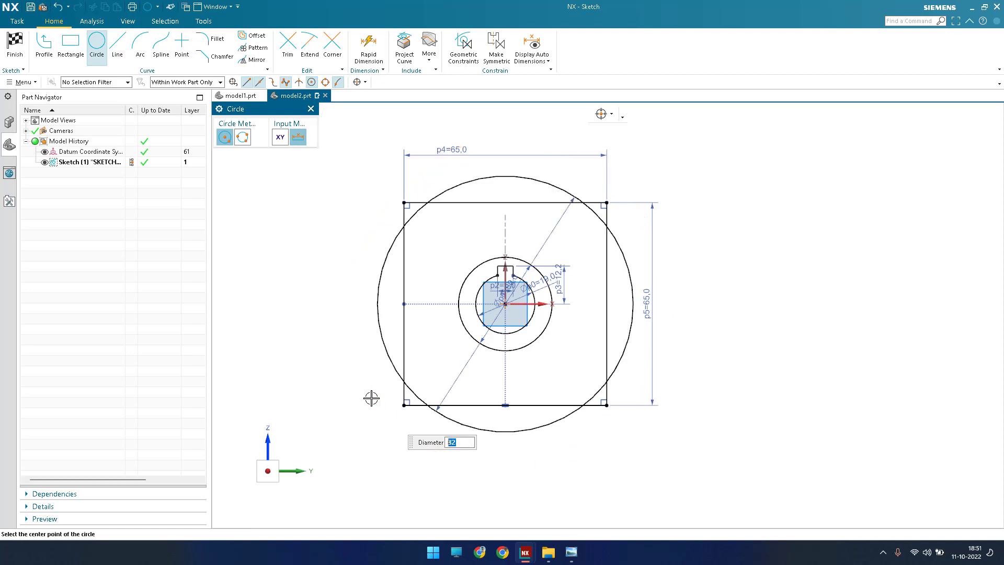
key(Escape)
- Trim the square's upper-left corner outside the 82 mm circle and the circle's arc beyond the top edge
scroll(361, 385, down, 2)
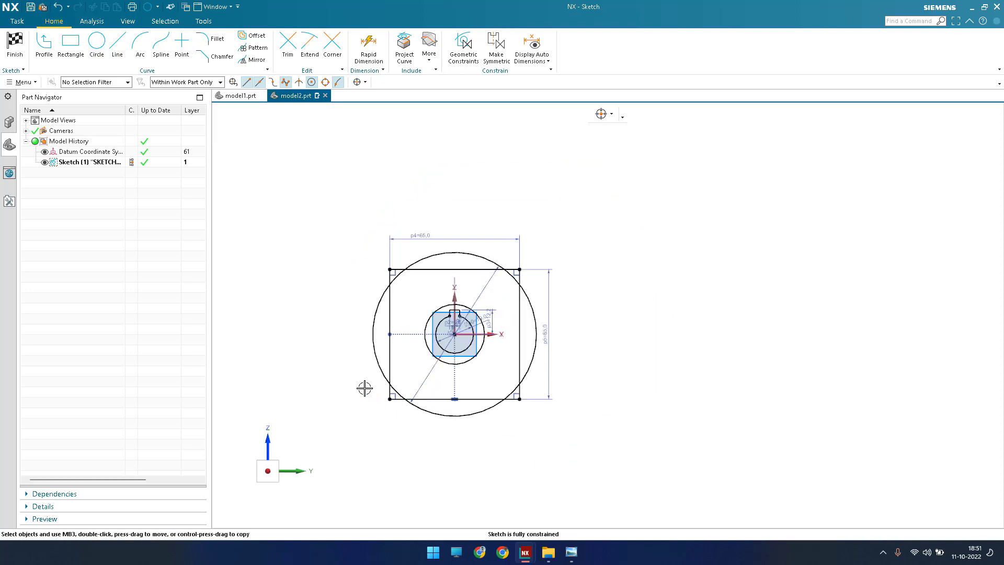
scroll(363, 387, up, 4)
scroll(432, 403, down, 2)
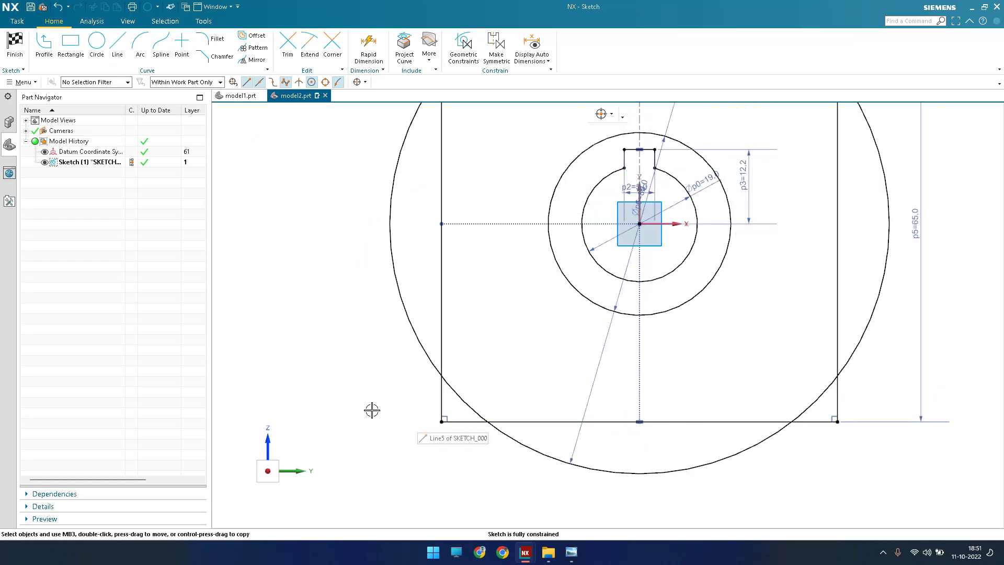
scroll(371, 409, down, 4)
key(t)
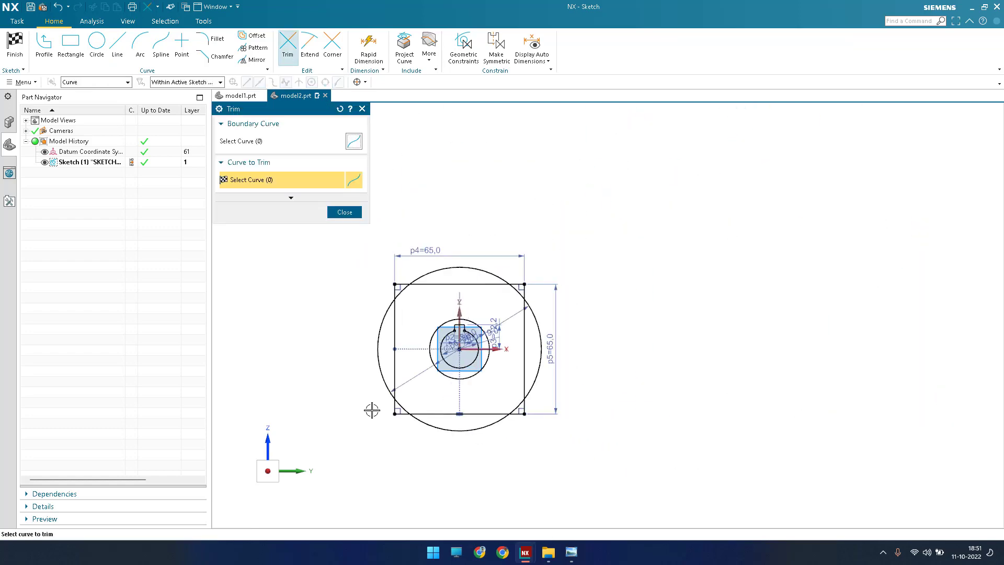
scroll(356, 382, up, 2)
click(399, 338)
scroll(429, 196, up, 3)
click(497, 212)
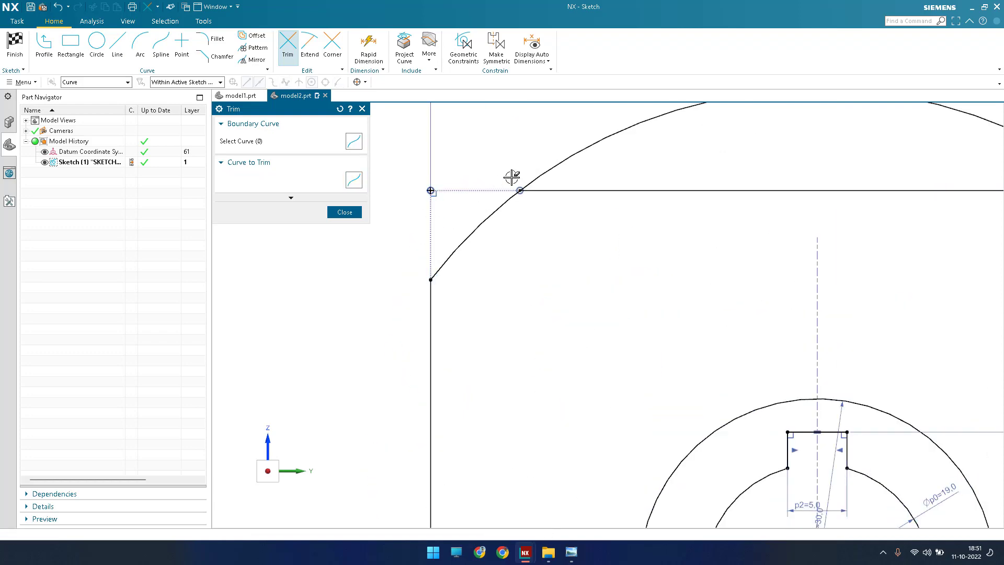
click(551, 166)
- Trim the square's upper-right corner outside the 82 mm circle and the circle's arc beyond the right edge
scroll(464, 206, down, 4)
scroll(708, 222, up, 3)
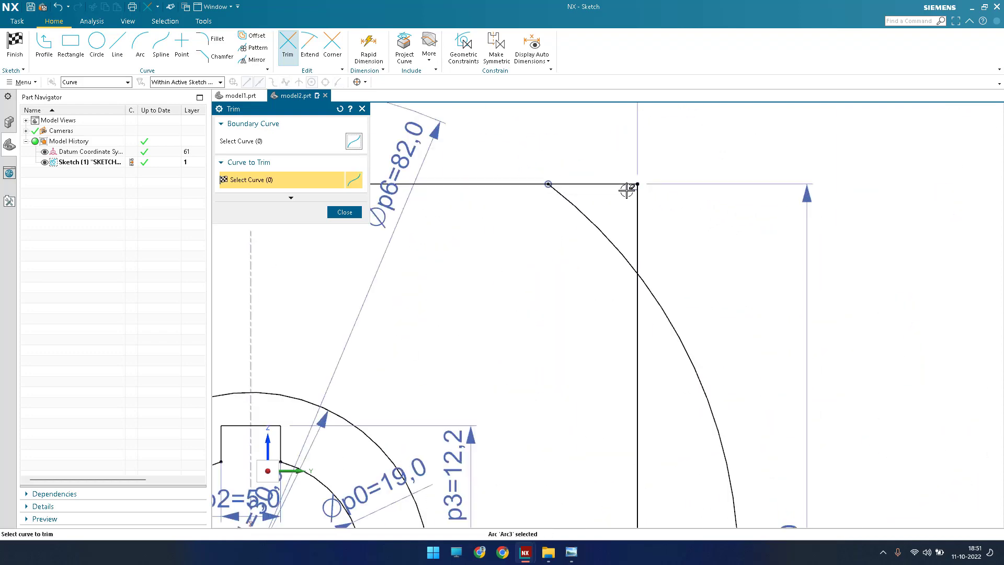
click(596, 184)
click(637, 230)
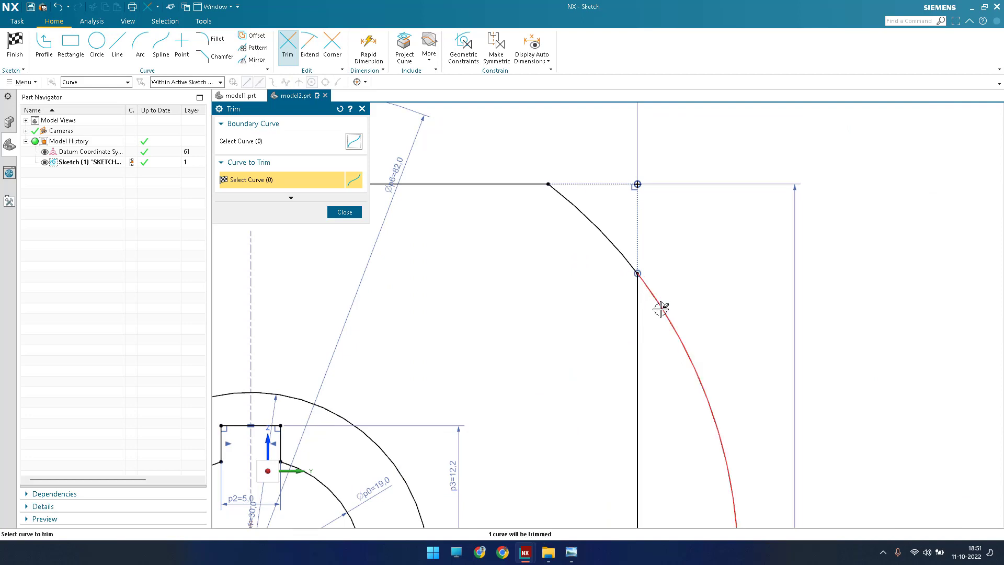
click(661, 309)
- Trim the square's two lower corners and the remaining 82 mm circle arcs beyond the bottom and left edges
scroll(650, 253, down, 4)
scroll(636, 352, up, 4)
click(670, 295)
click(733, 243)
click(541, 331)
scroll(637, 345, up, 3)
scroll(637, 345, down, 3)
click(359, 330)
click(347, 318)
click(345, 211)
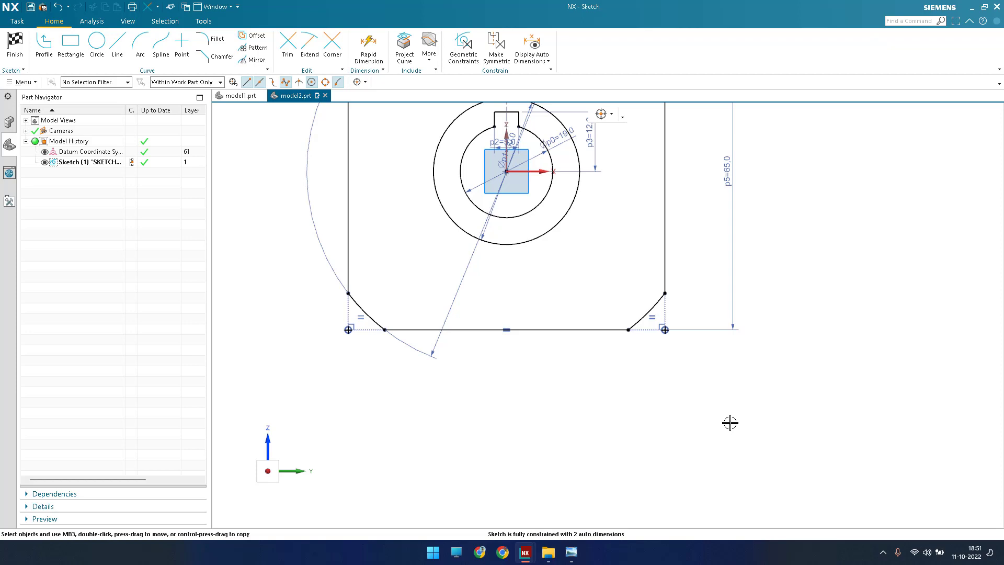
- Reposition the two automatic vertical dimensions outside the profile, one beside its left edge and one beside its right edge
key(ctrl+f)
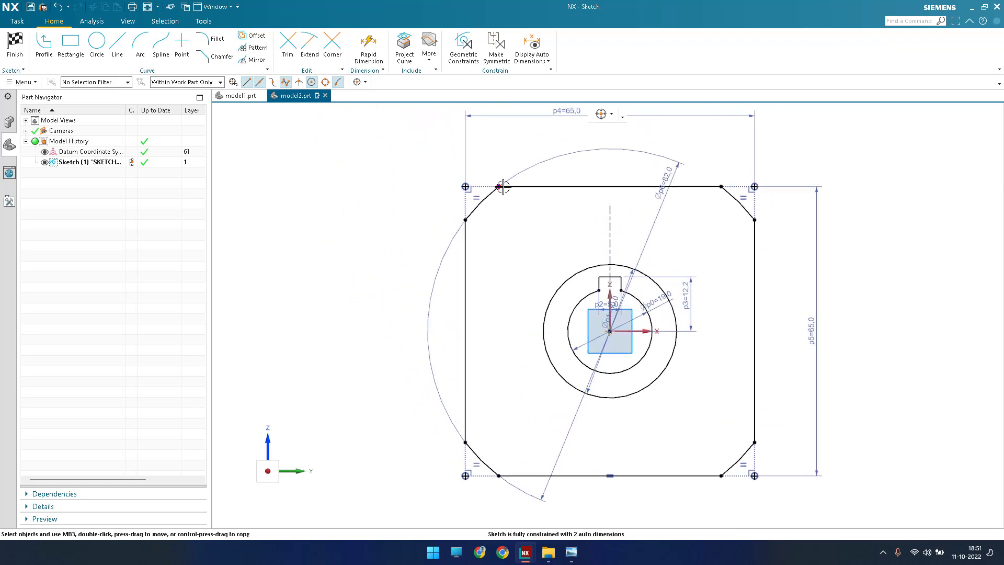
drag(476, 299, 349, 298)
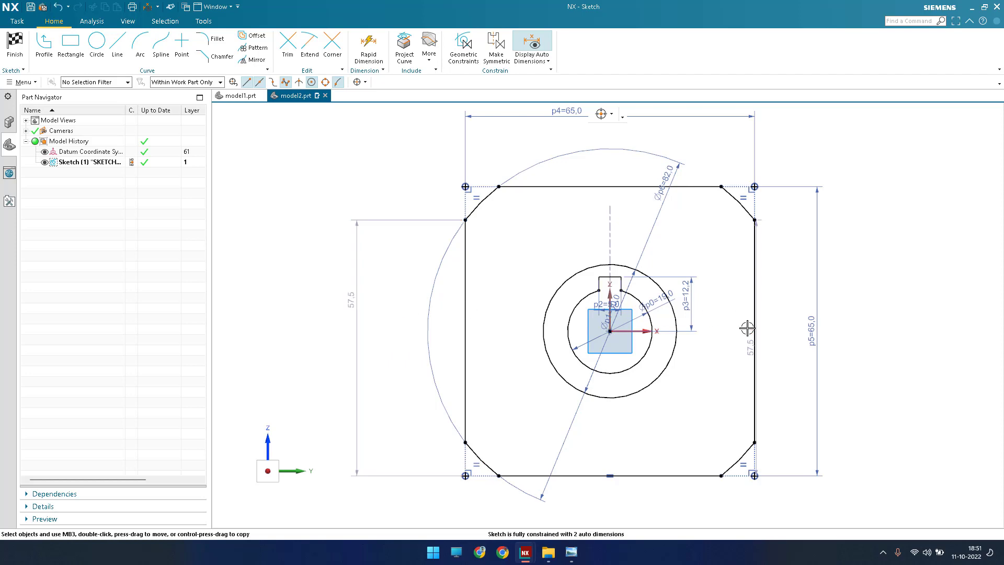
drag(739, 341, 782, 329)
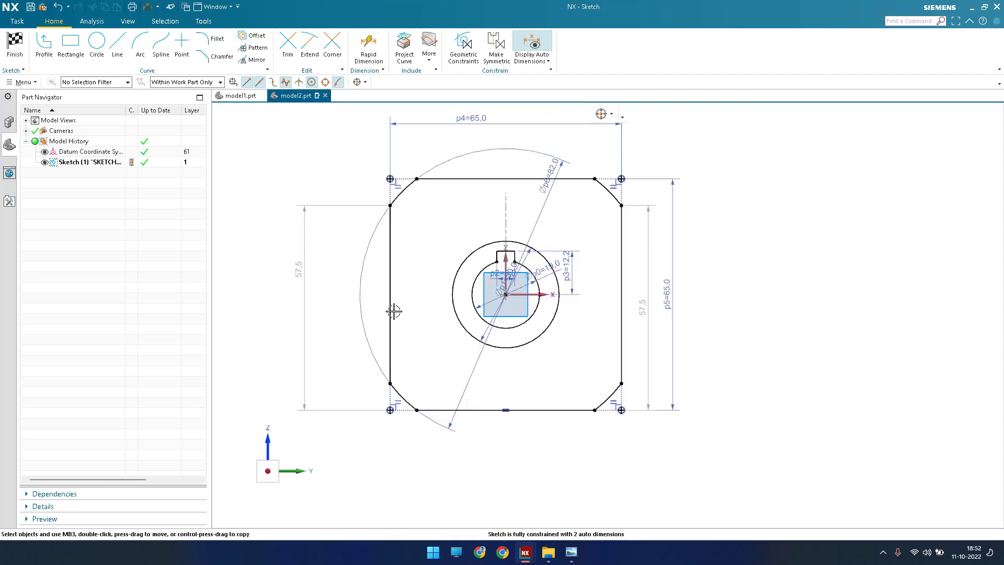
- Try to shift the profile's left edge, and undo that shift
mouse_move(411, 313)
mouse_down()
mouse_move(377, 314)
mouse_move(411, 313)
mouse_move(406, 321)
mouse_up()
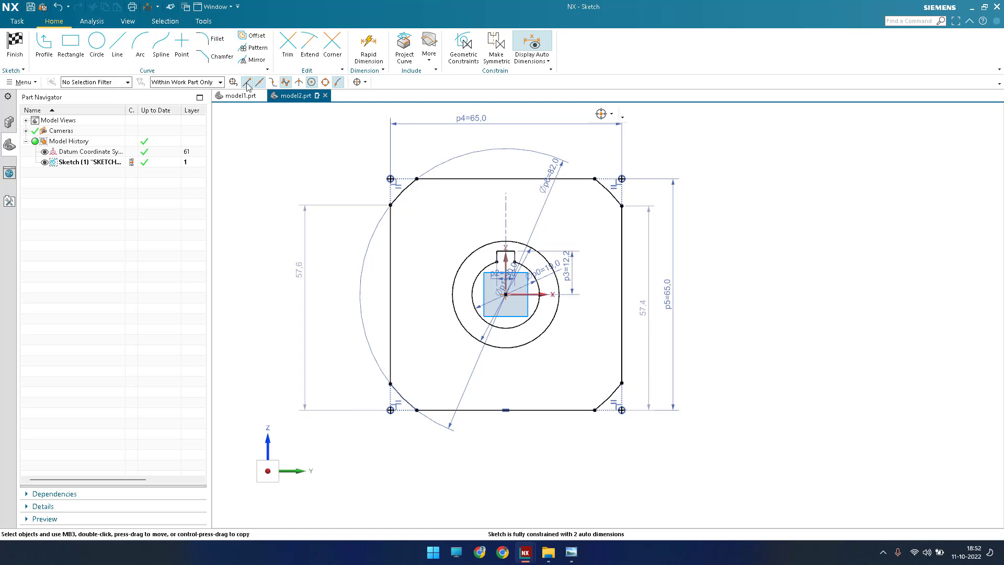
key(ctrl+z)
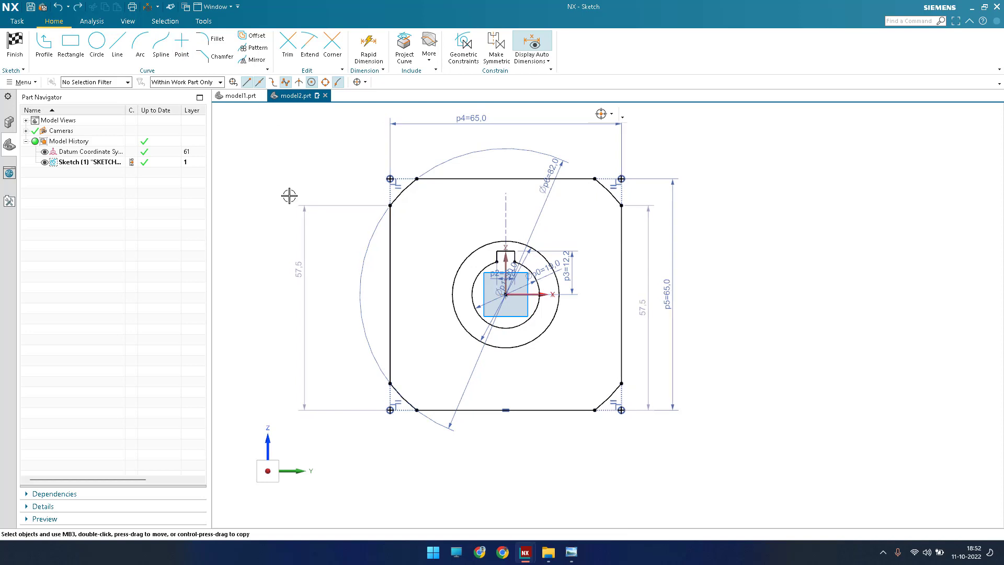
- Dimension the horizontal distance from the profile's left edge to the circle centre at 32.5 mm
key(d)
click(482, 318)
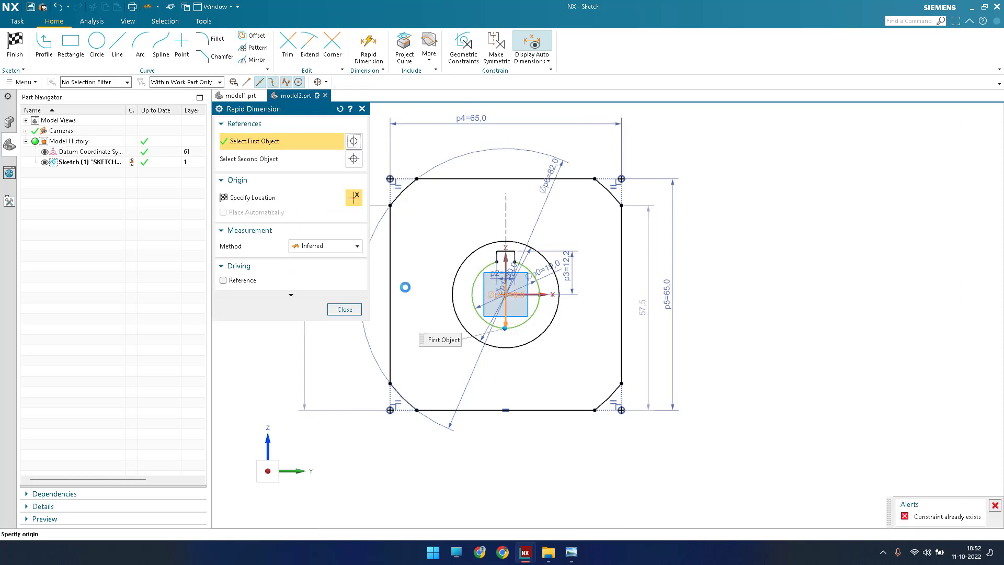
click(390, 377)
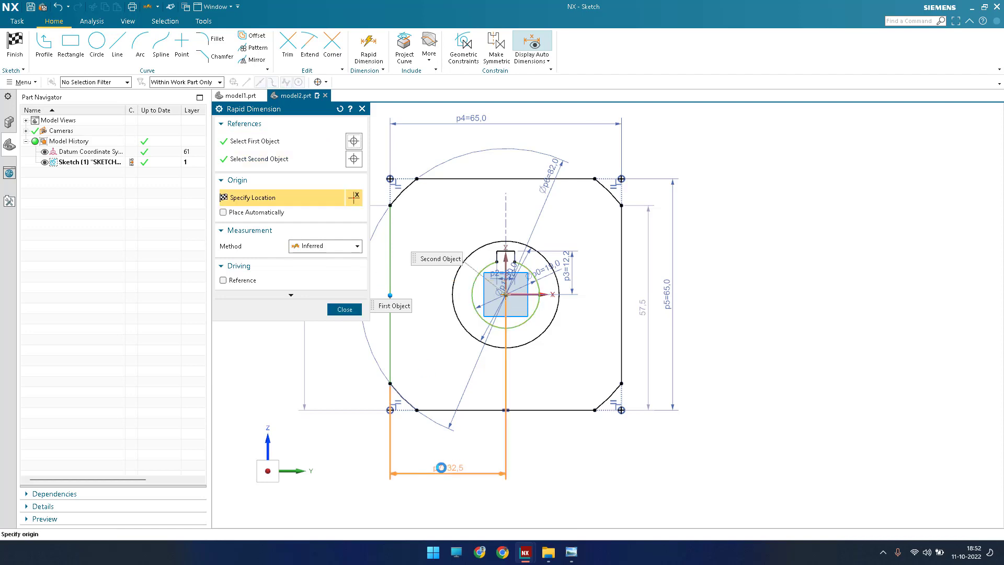
click(434, 418)
text(65/)
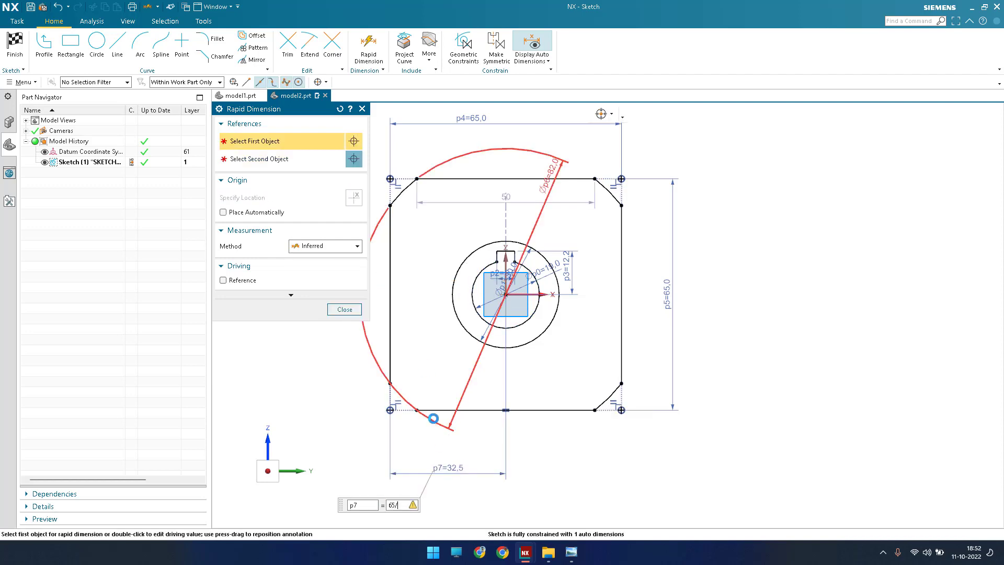
key(Escape)
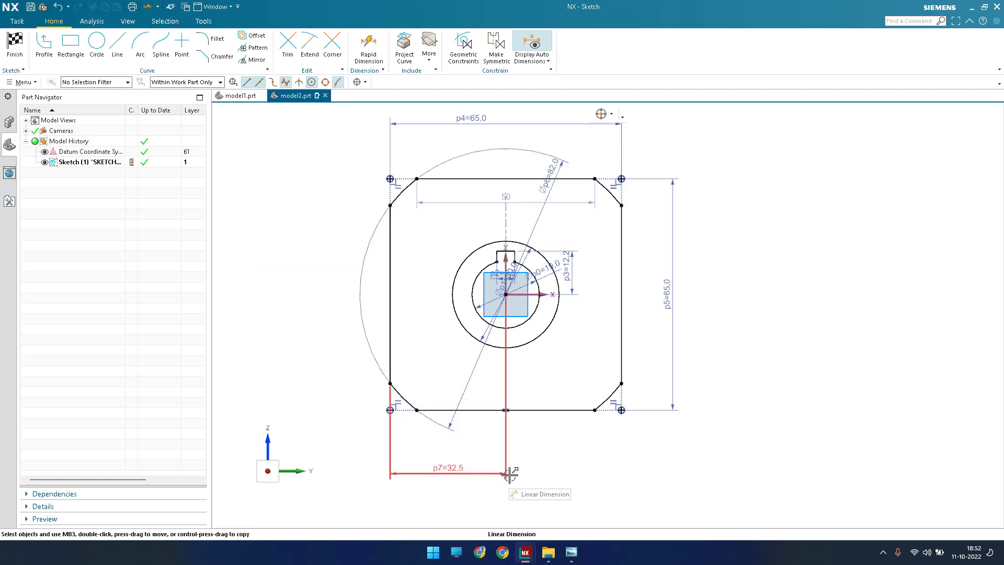
- Dimension the profile's bottom edge 32.5 mm below the circle centre and finish the sketch
key(d)
click(521, 409)
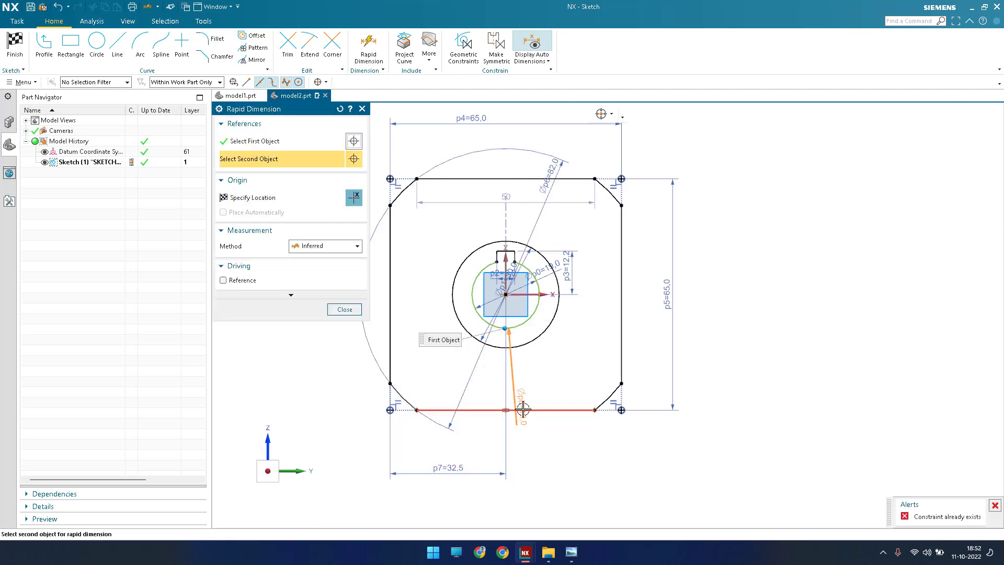
click(505, 295)
click(739, 352)
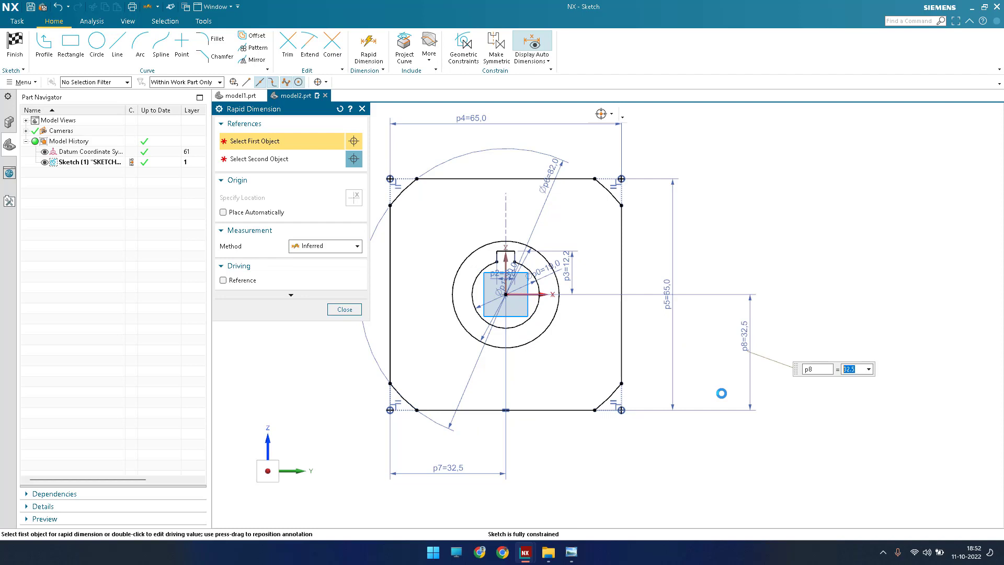
key(Return)
key(Escape)
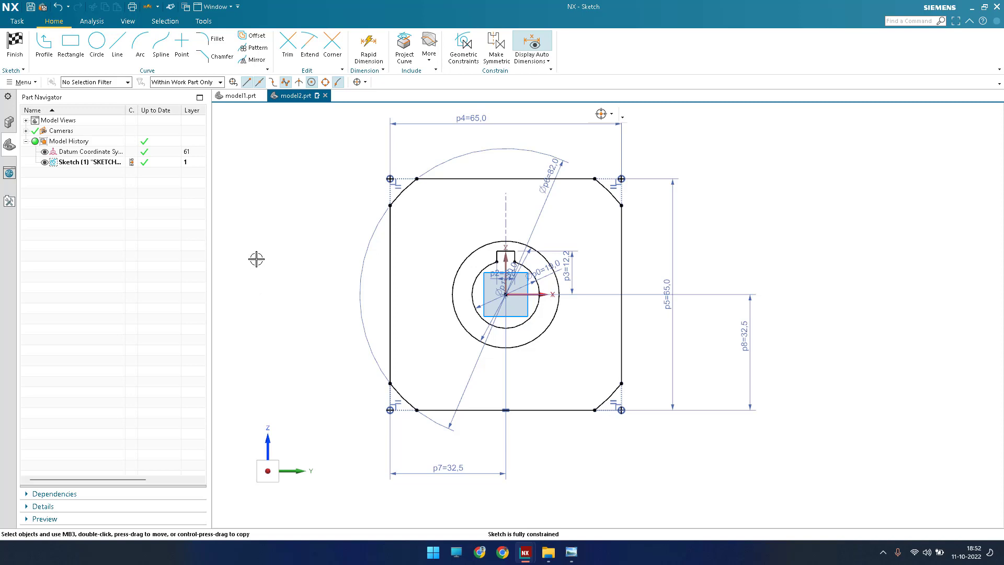
click(15, 43)
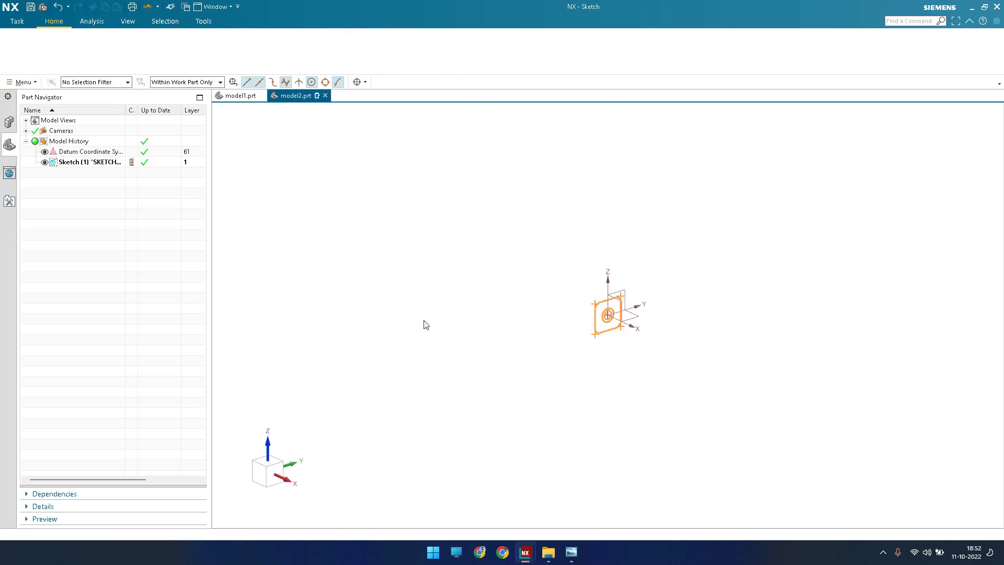
- Start an extrusion with the hub's outer circle as its section
key(ctrl+f)
scroll(412, 307, down, 3)
click(71, 45)
scroll(537, 183, down, 1)
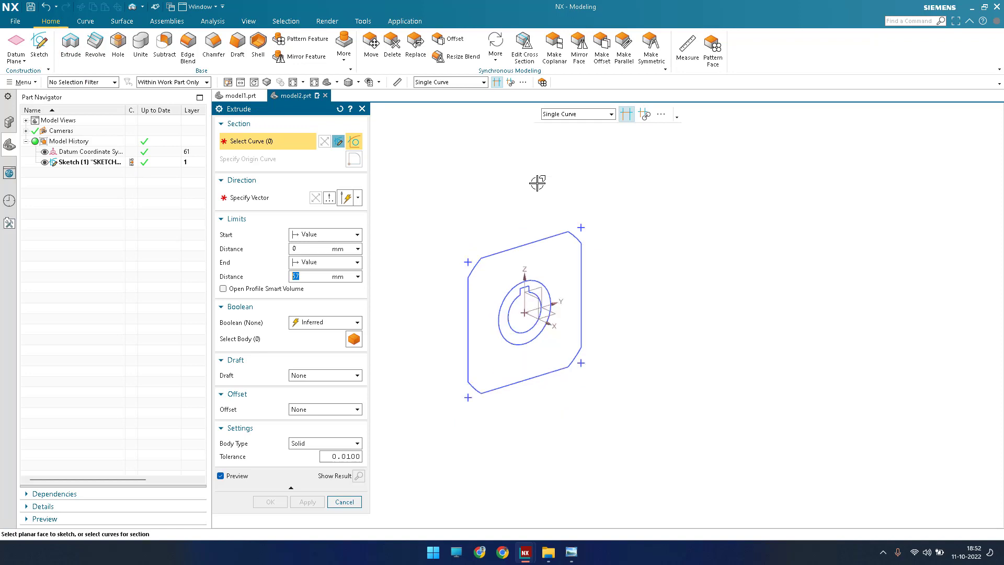
click(498, 312)
scroll(497, 351, up, 3)
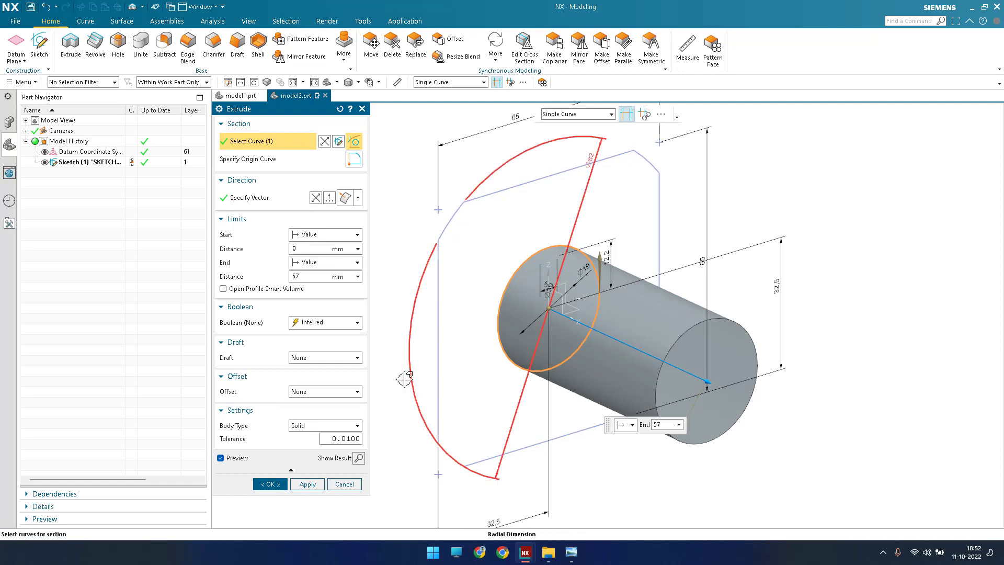
- Check the hub's overall length in the reference drawing and extrude the circle with a symmetric width of 70.5 mm
click(571, 552)
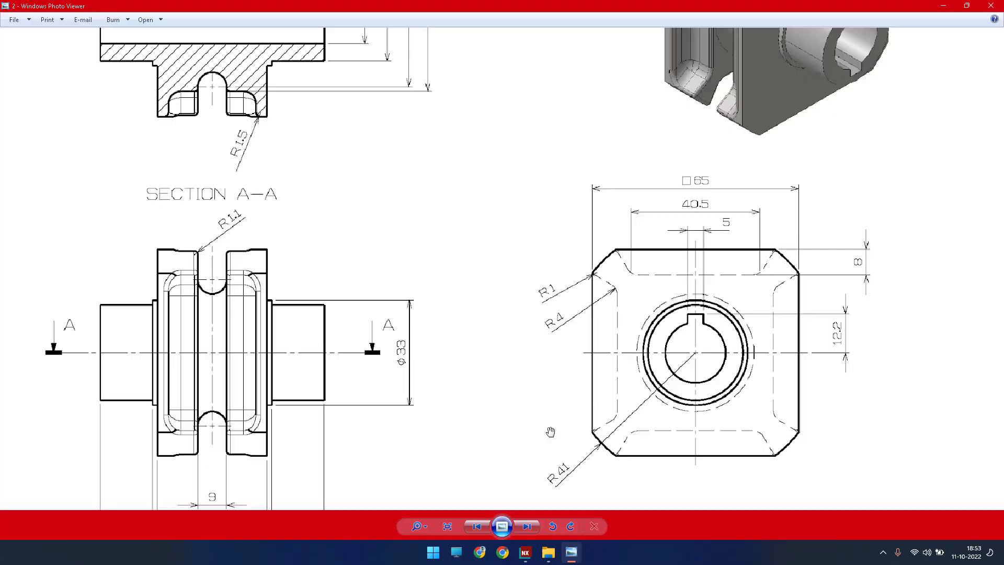
scroll(348, 313, down, 2)
scroll(394, 321, up, 2)
scroll(392, 325, down, 2)
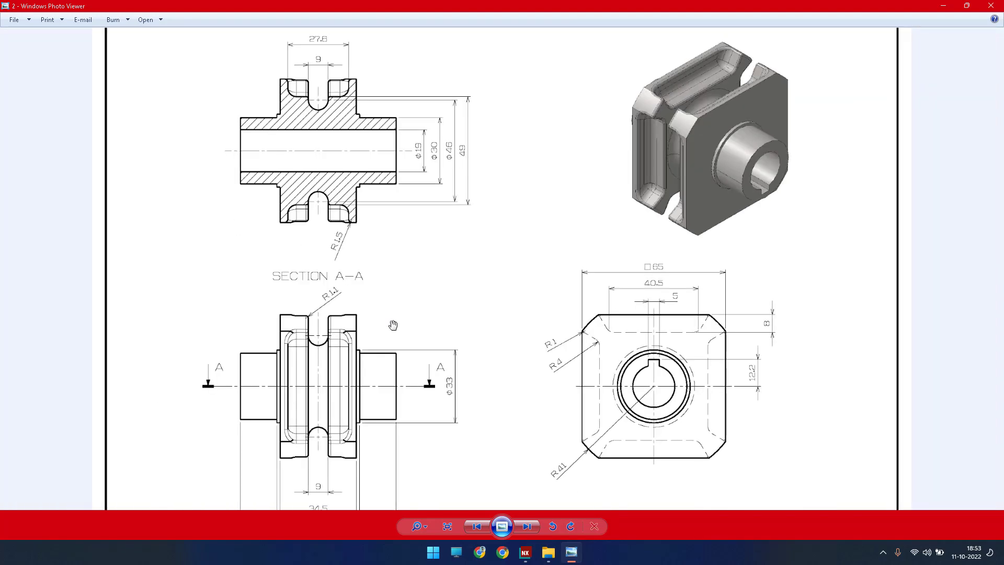
scroll(369, 314, down, 2)
scroll(372, 196, up, 2)
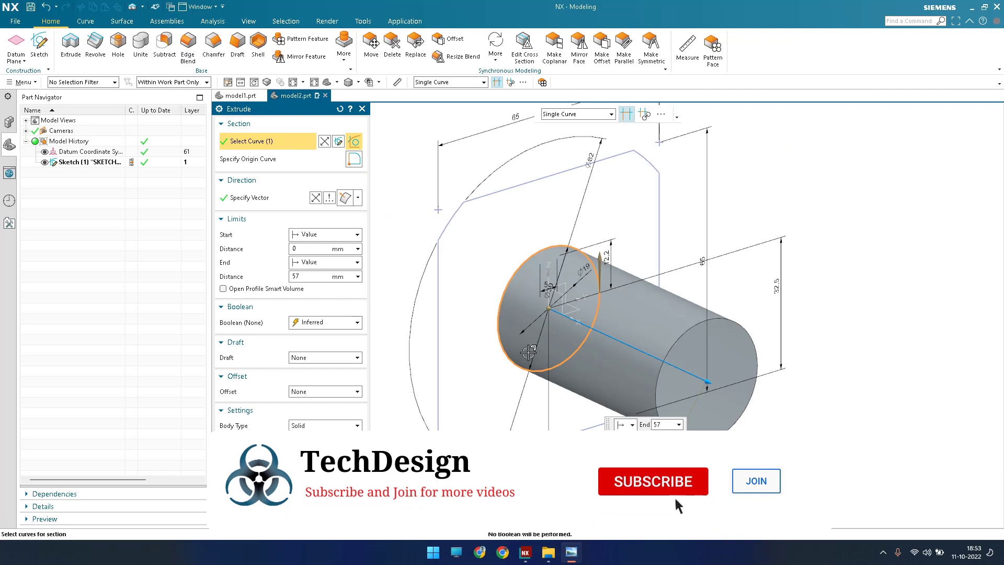
click(325, 234)
click(317, 249)
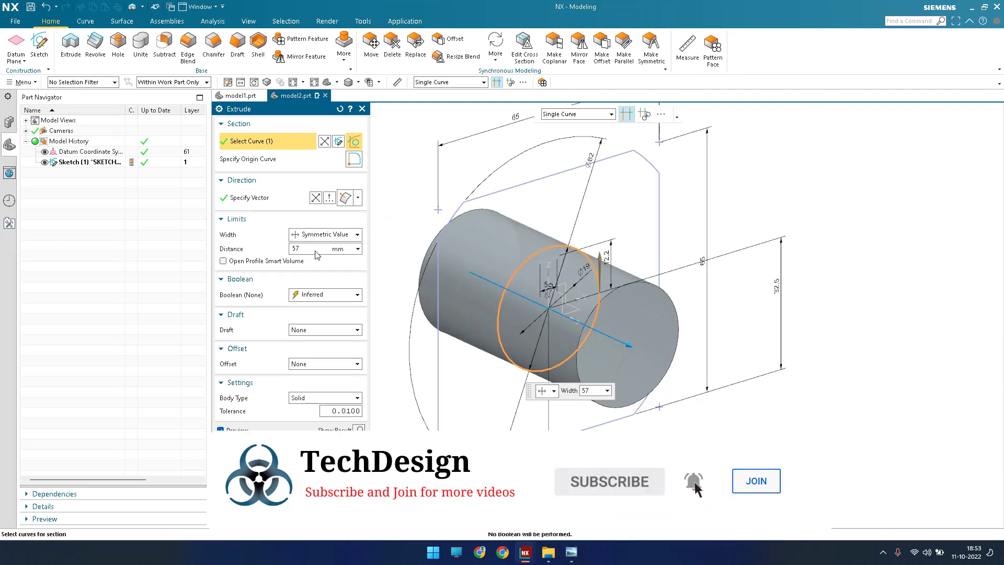
text(70.5)
key(Return)
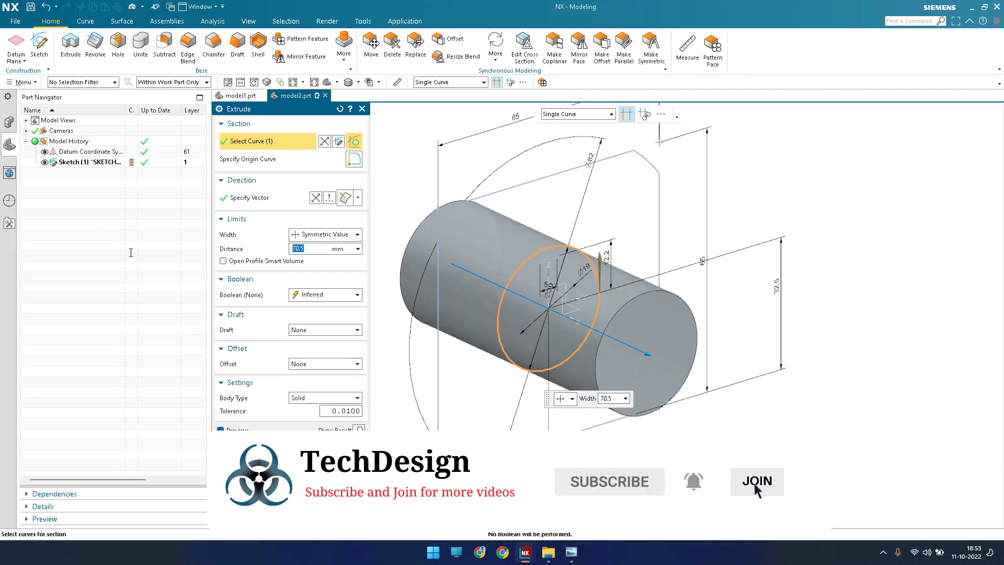
click(262, 459)
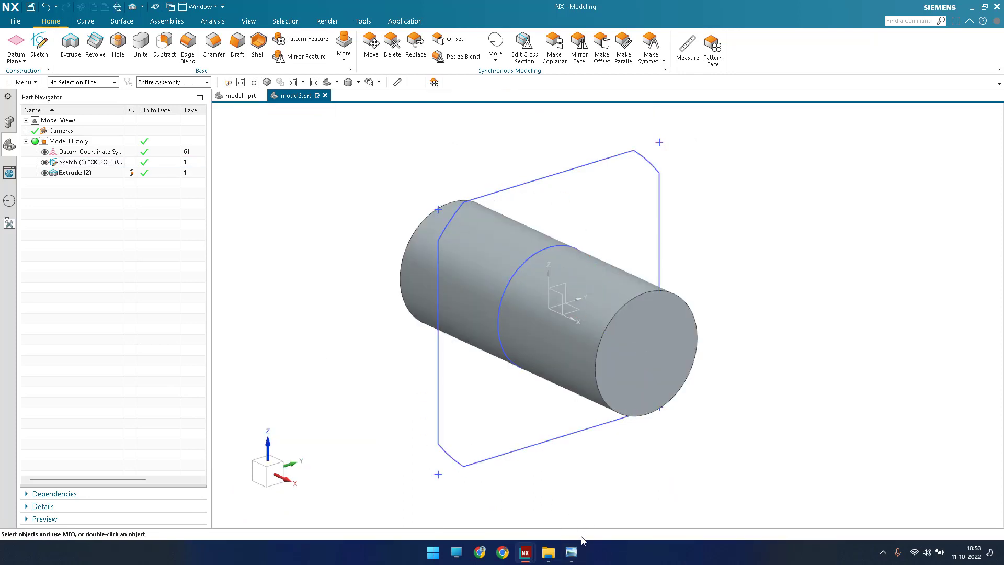
- Check the flange width in the reference drawing and start an extrusion with the square outline's connected curves as its section
click(575, 552)
mouse_move(379, 240)
mouse_down()
mouse_move(365, 359)
mouse_move(418, 235)
mouse_up()
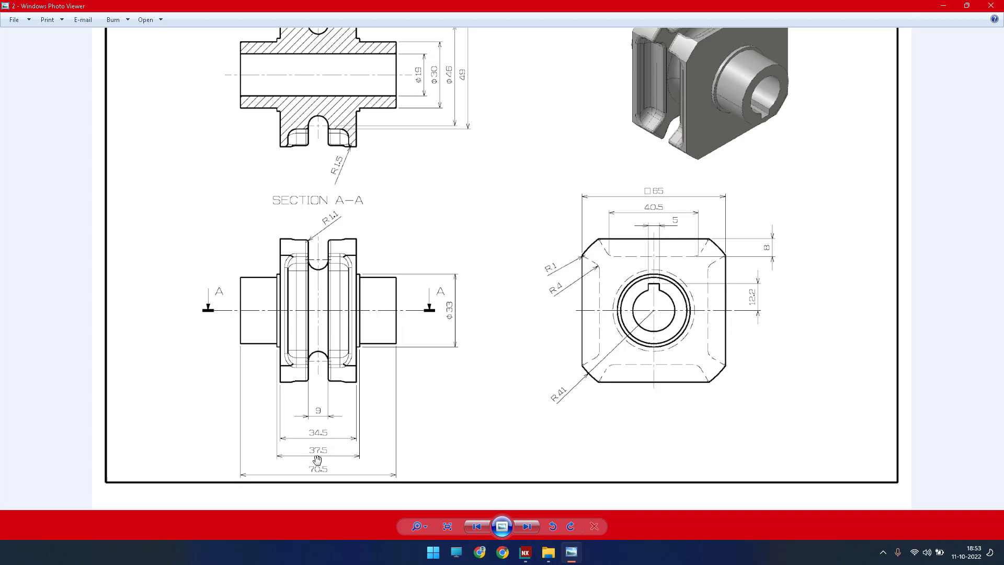
scroll(316, 459, up, 1)
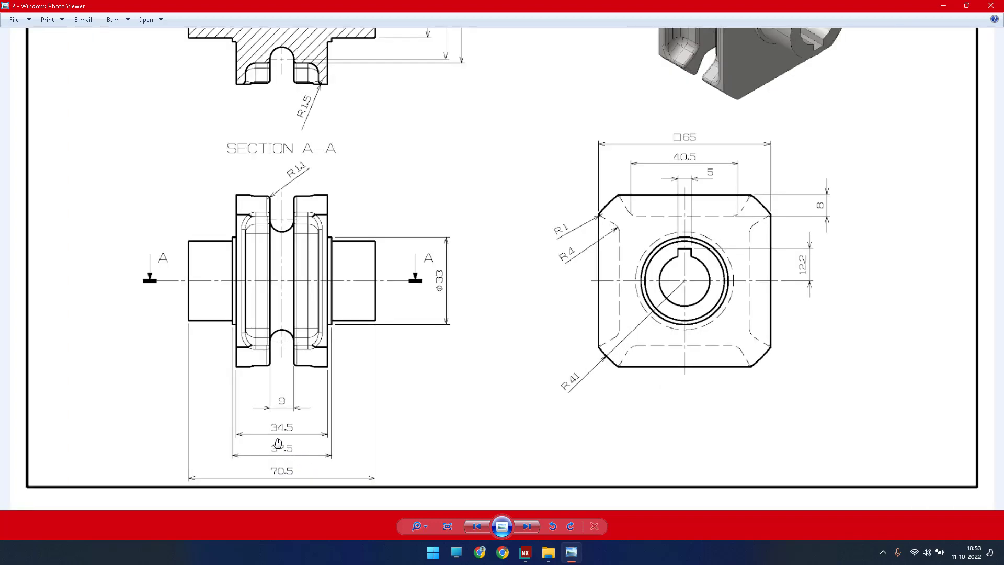
click(944, 7)
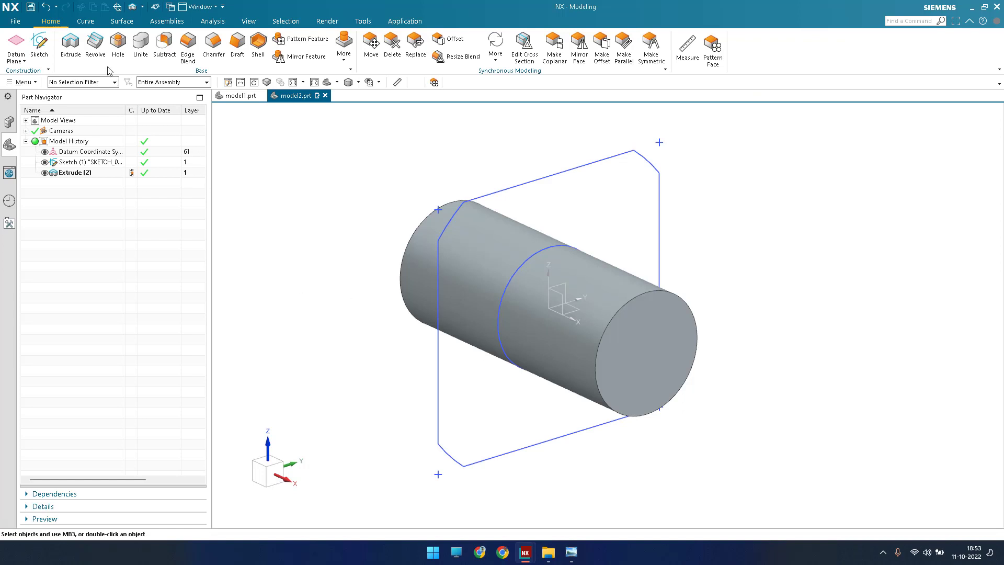
click(71, 45)
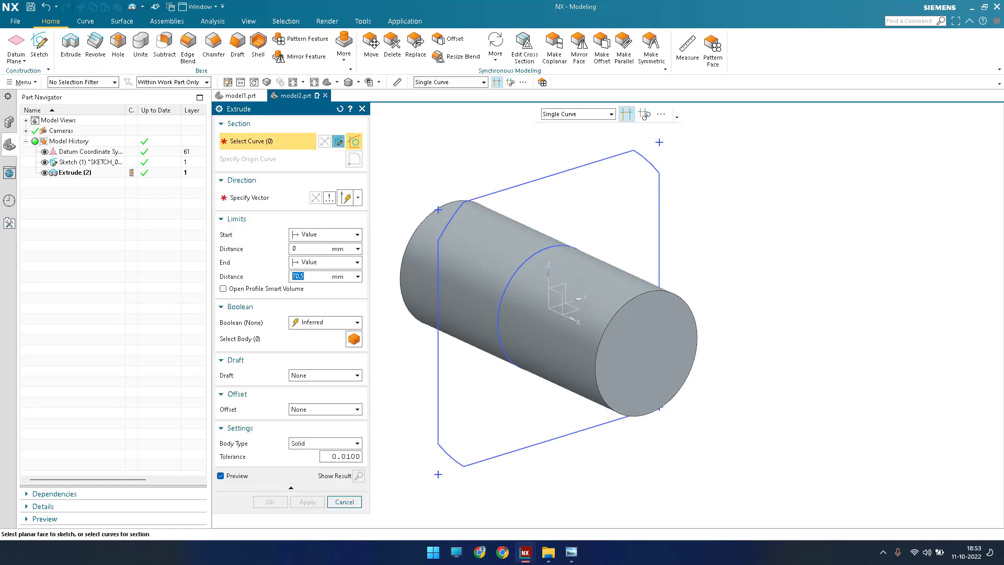
key(alt+Tab)
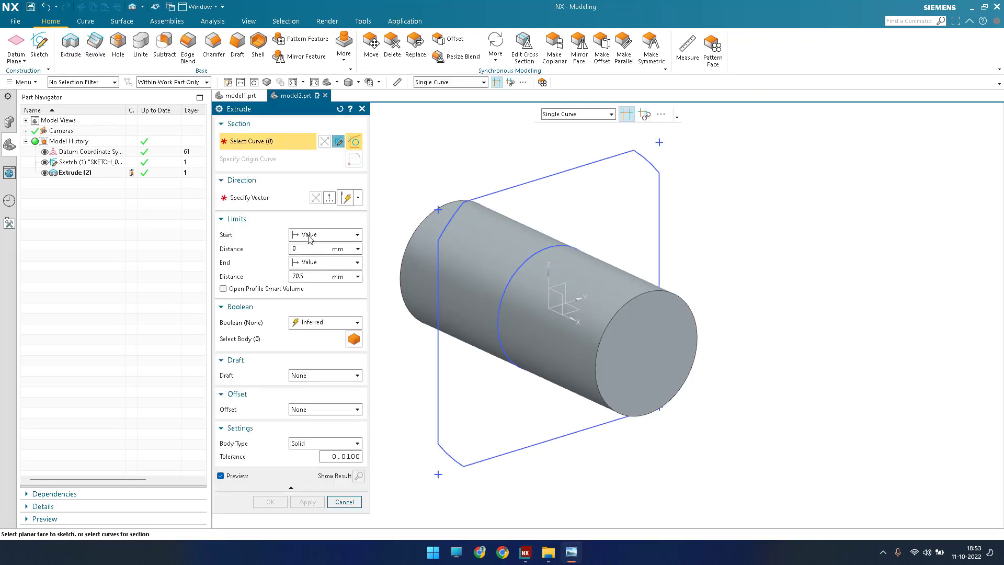
click(574, 114)
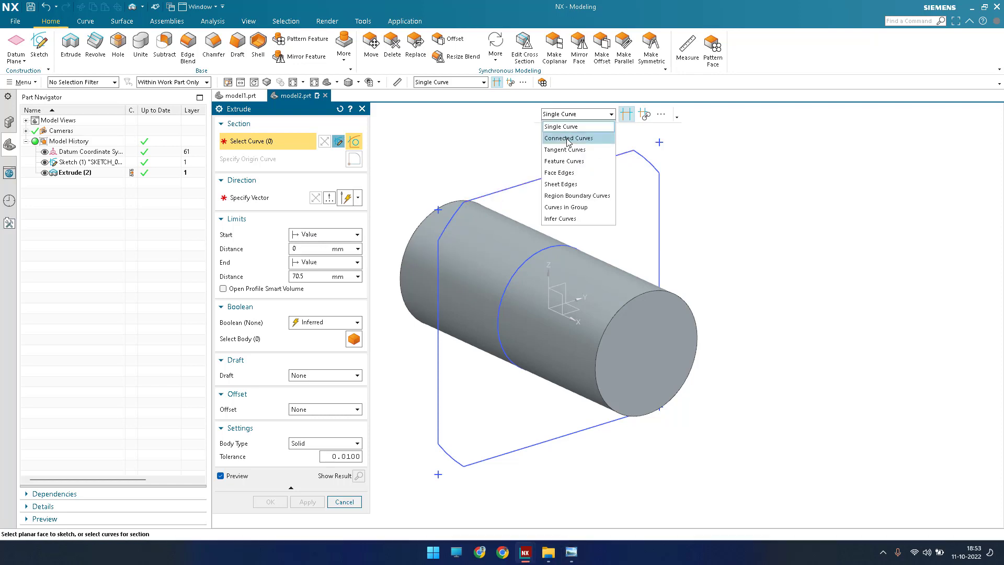
click(569, 138)
click(525, 182)
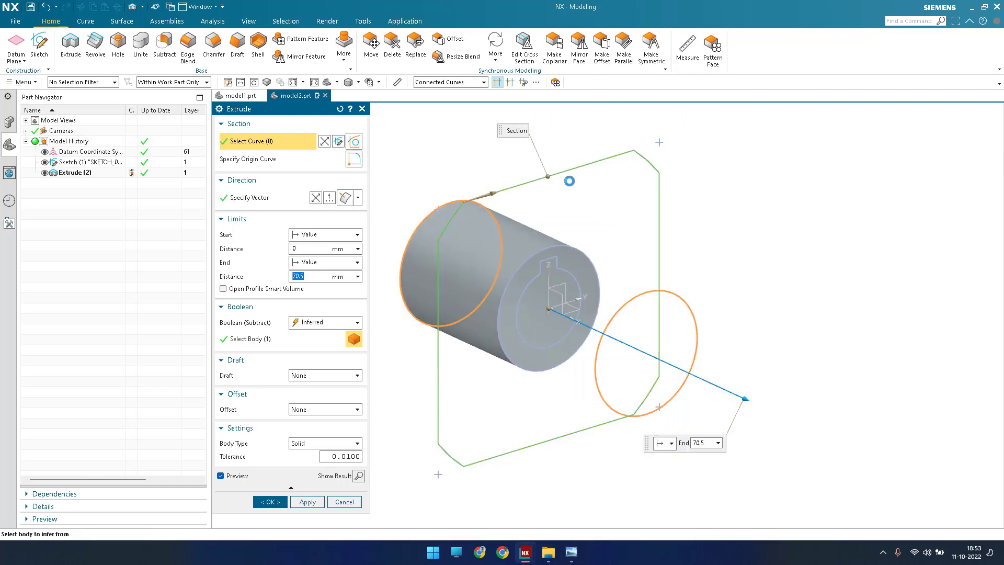
- Extrude the square outline with a symmetric width of 34.5 mm and Boolean set to None
click(319, 234)
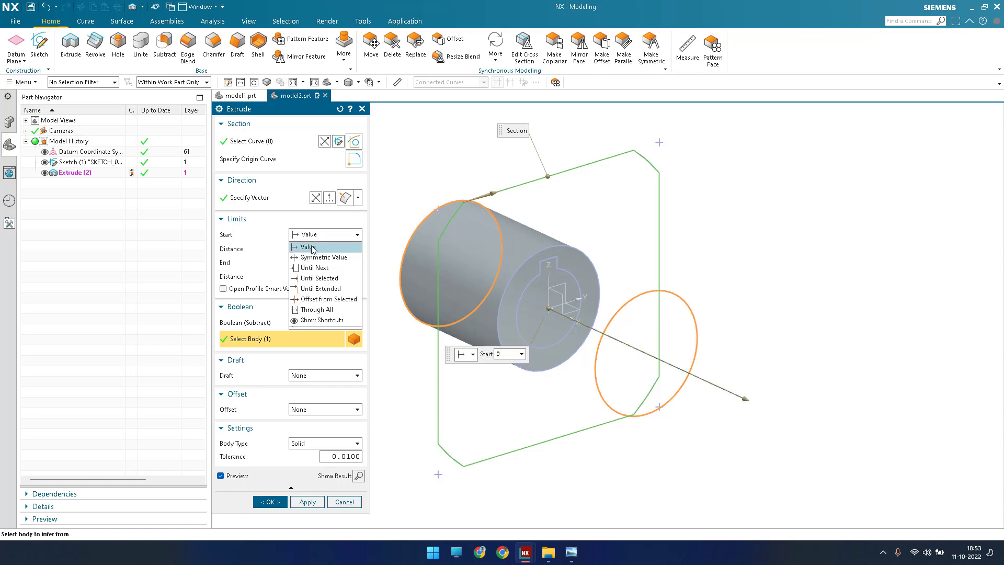
click(316, 260)
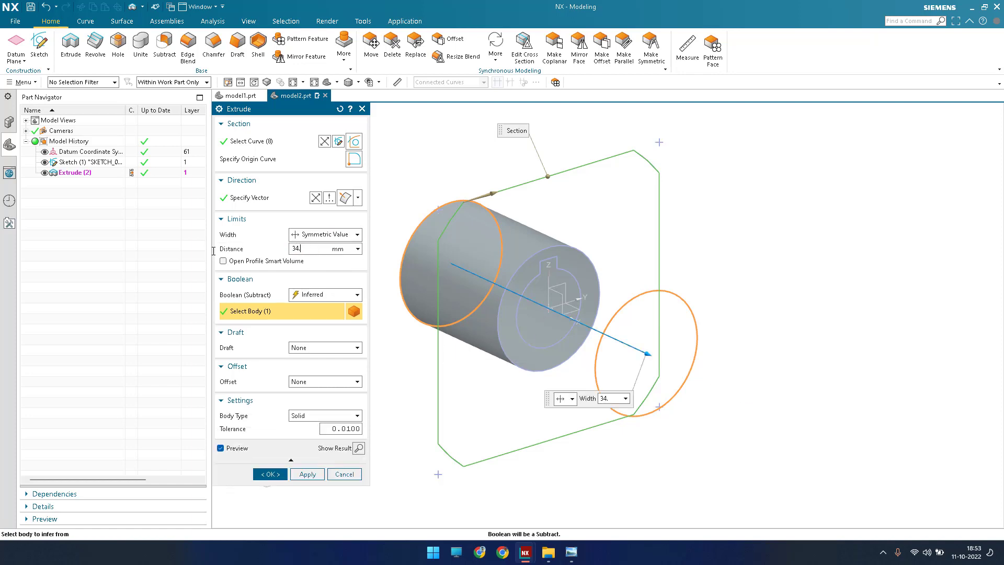
text(34.5)
key(Return)
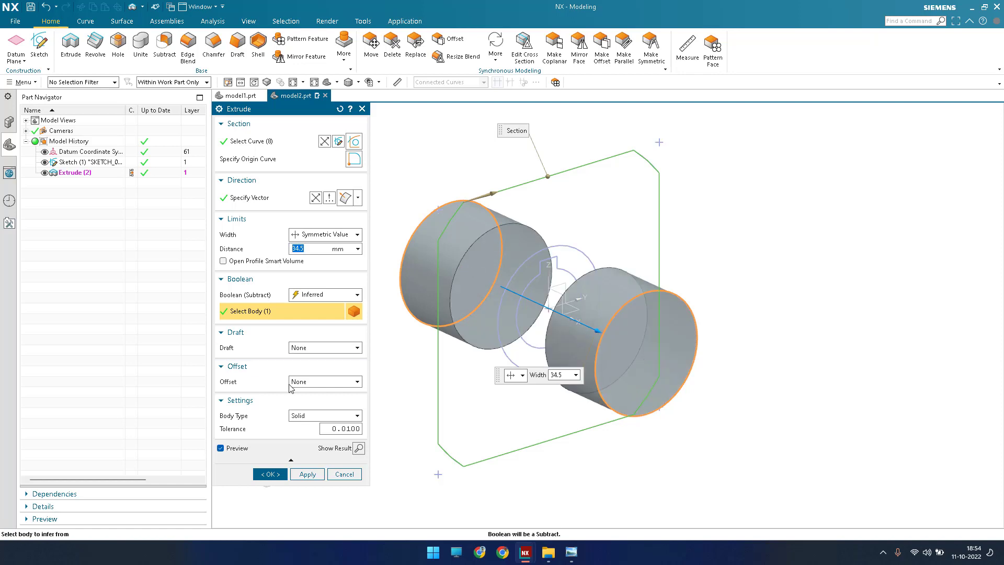
click(326, 296)
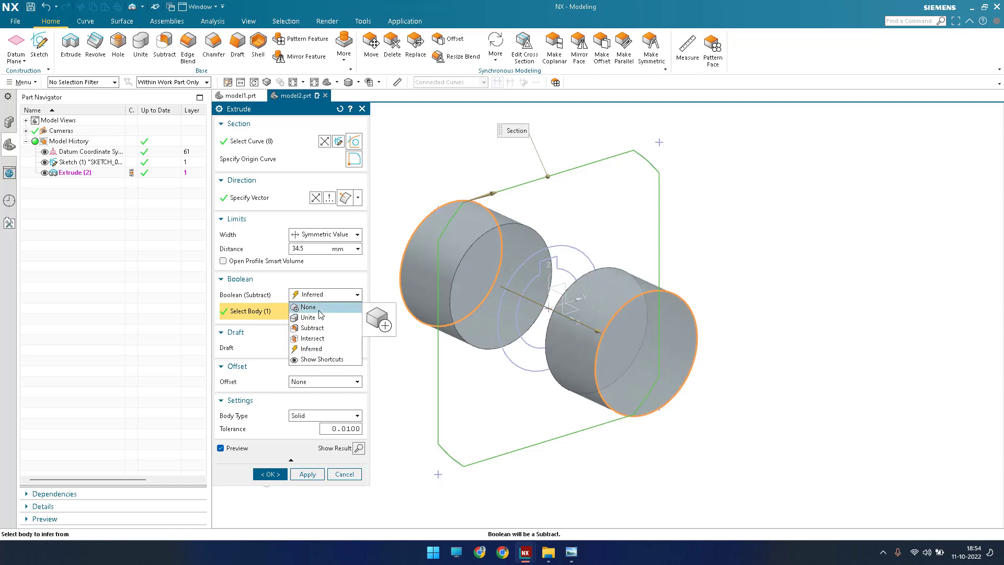
click(320, 310)
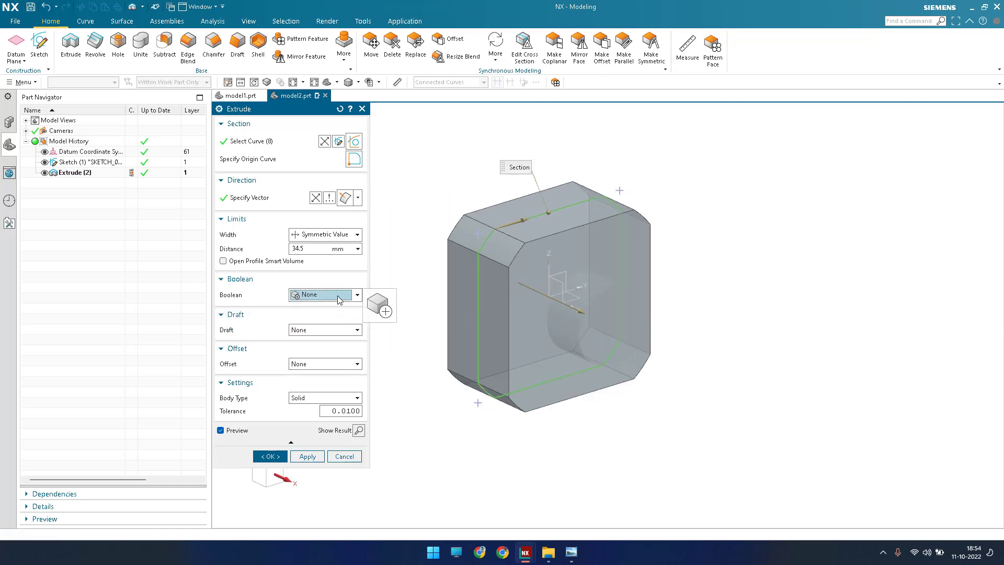
click(270, 457)
scroll(535, 308, up, 3)
scroll(456, 314, down, 4)
shift+middle_drag(438, 345, 421, 347)
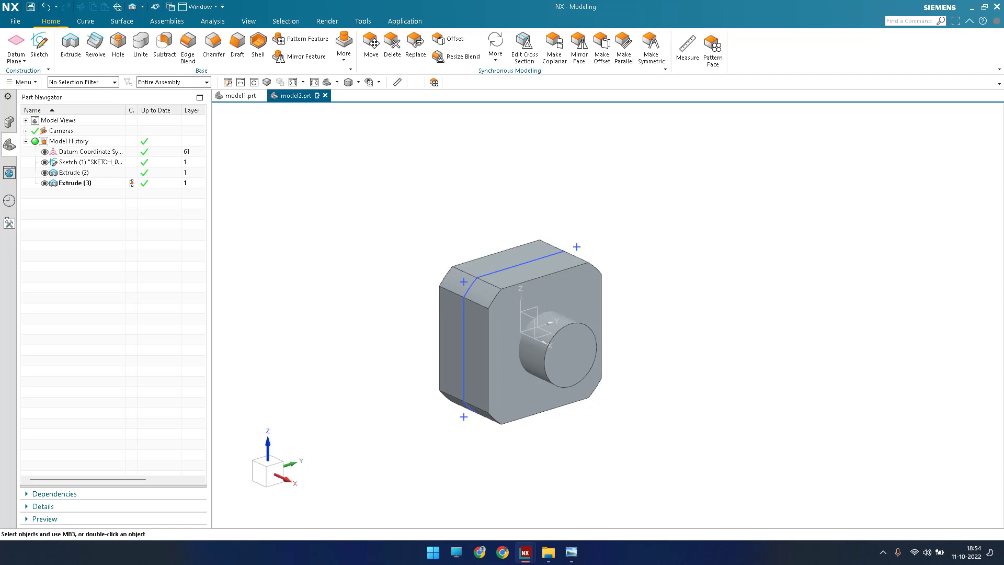
- Check the groove in the reference drawing and sketch its 9 mm diameter circle on the flange's vertical centreline, about 21.2 mm above the origin
click(572, 552)
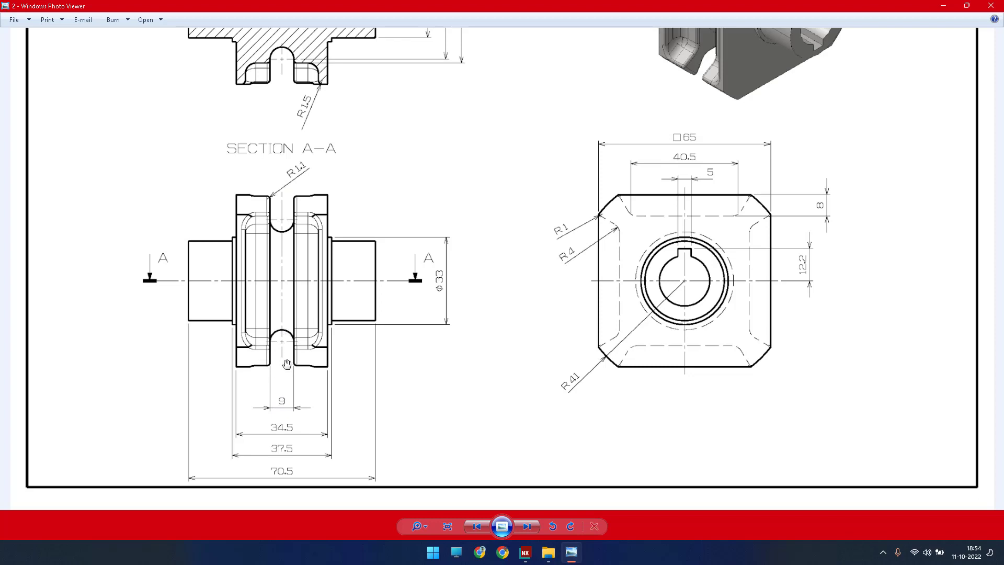
click(943, 6)
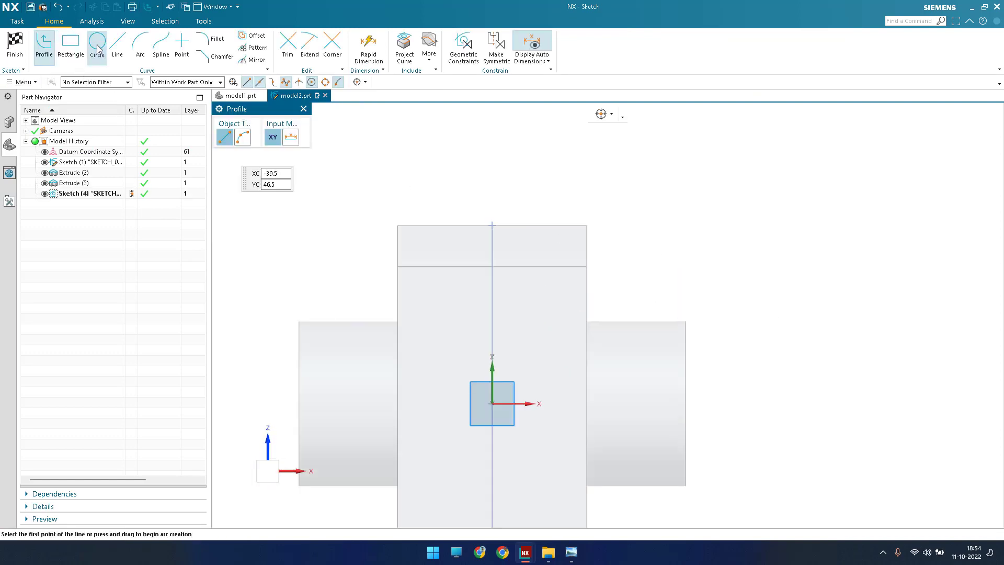
click(96, 42)
click(492, 288)
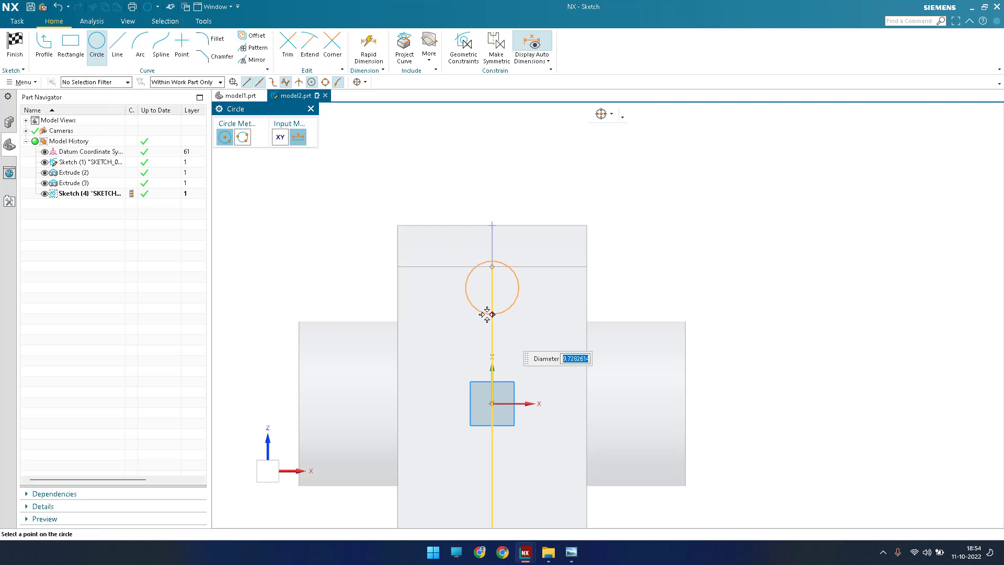
click(487, 314)
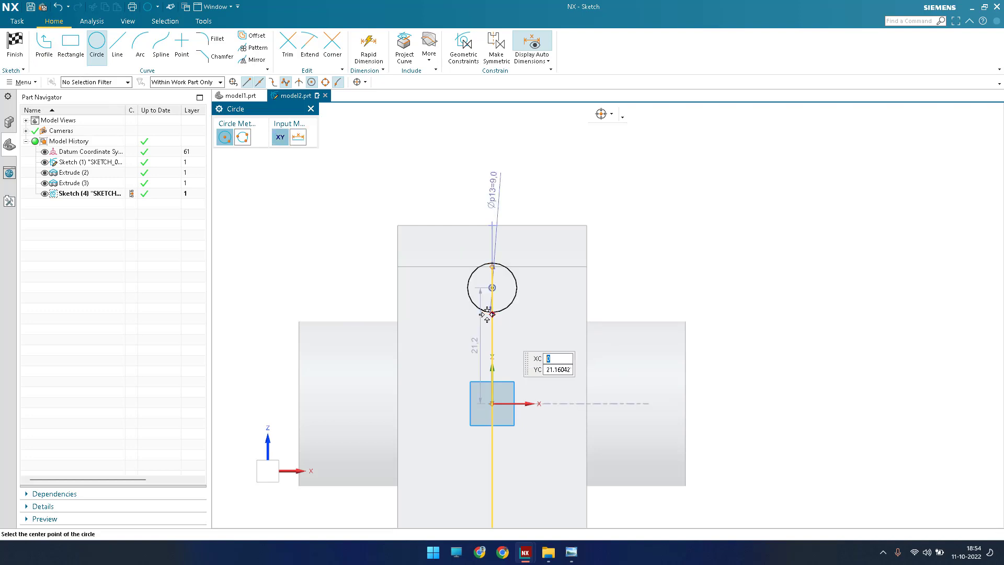
key(Escape)
- Draw vertical lines from both sides of the groove circle up past the flange's upper edge, and turn off the automatic dimension display
key(l)
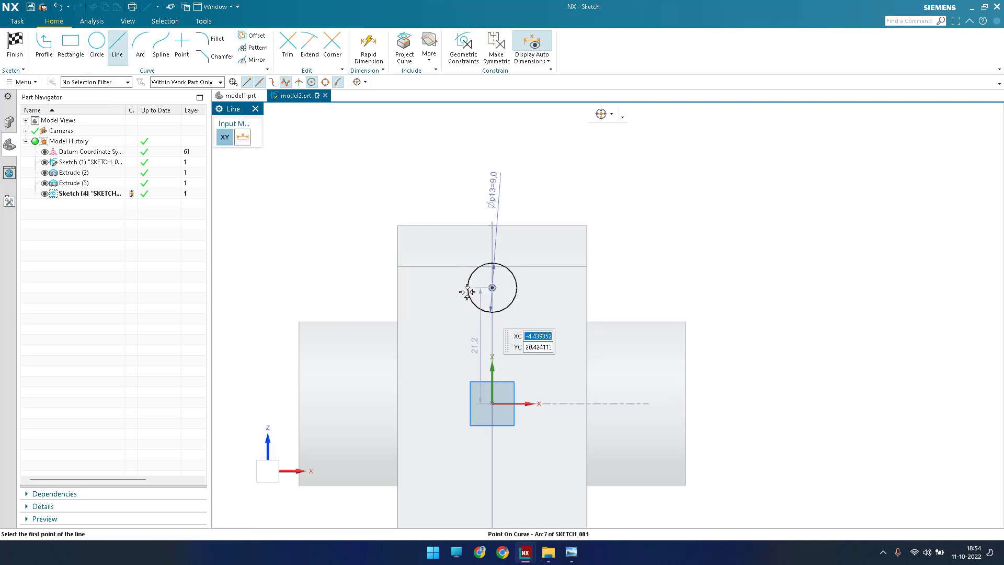
click(467, 289)
click(467, 173)
click(515, 291)
click(516, 156)
key(Escape)
click(525, 42)
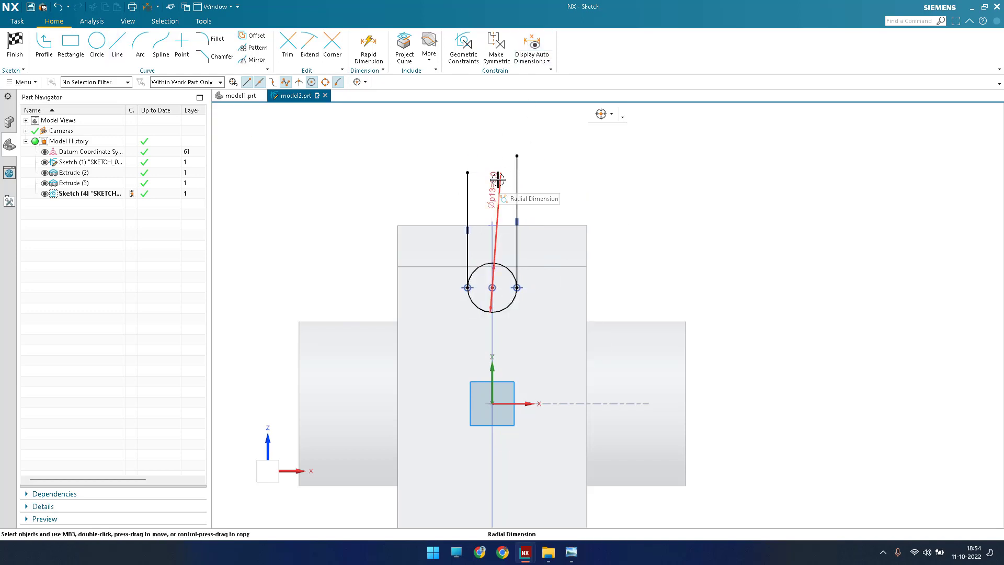
- Join the two vertical groove lines with a horizontal line above the flange and trim the overhanging ends
click(96, 42)
click(117, 45)
click(468, 172)
click(564, 172)
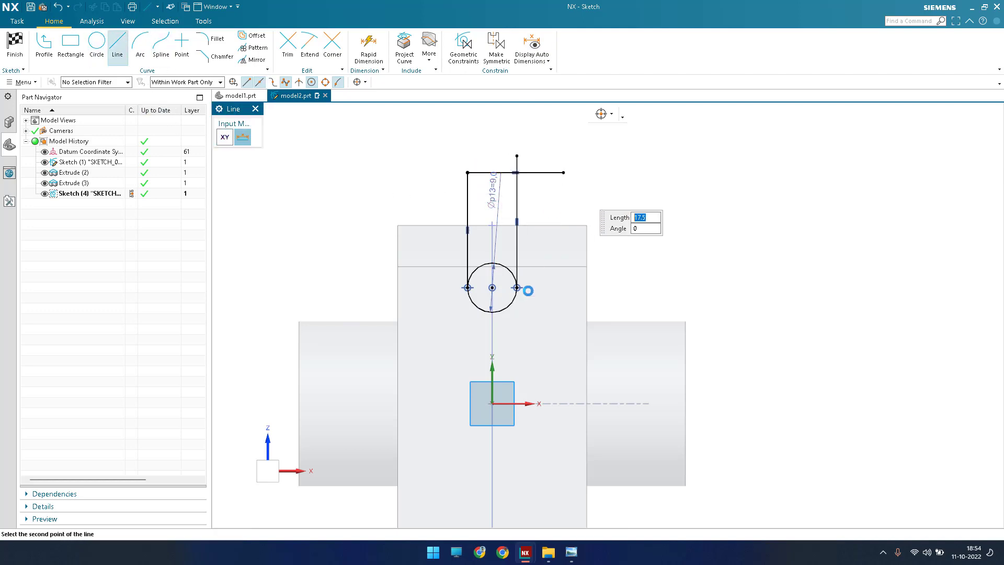
key(Escape)
key(t)
click(528, 172)
click(517, 160)
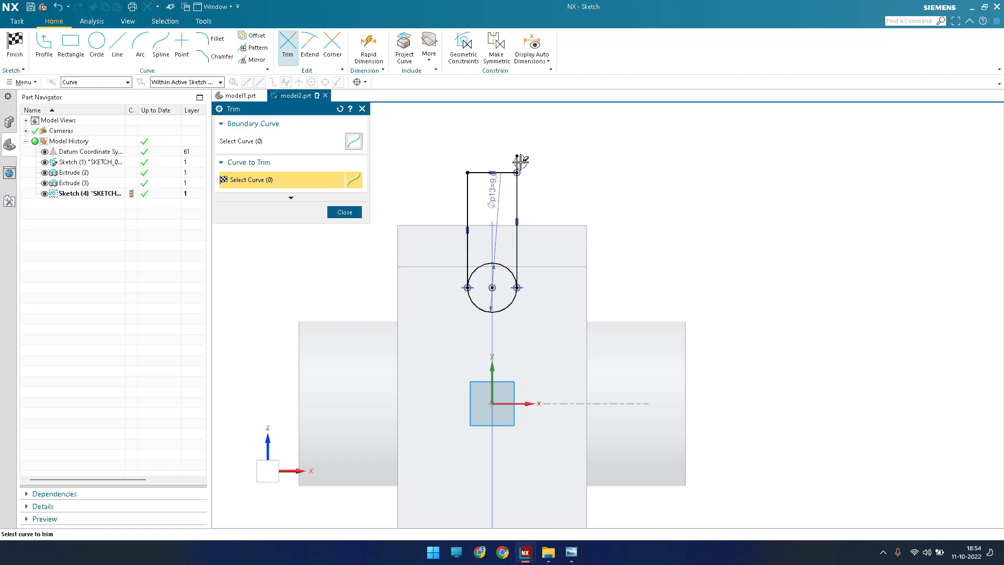
key(Escape)
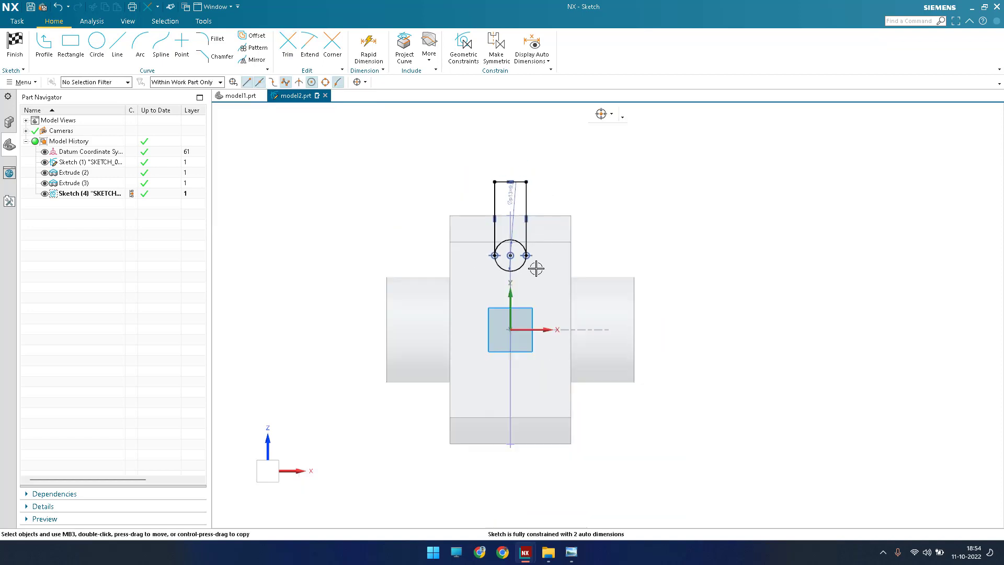
- Check the groove diameter in the reference drawing and dimension the groove circle's centre 46/2 mm above the origin
scroll(499, 212, up, 1)
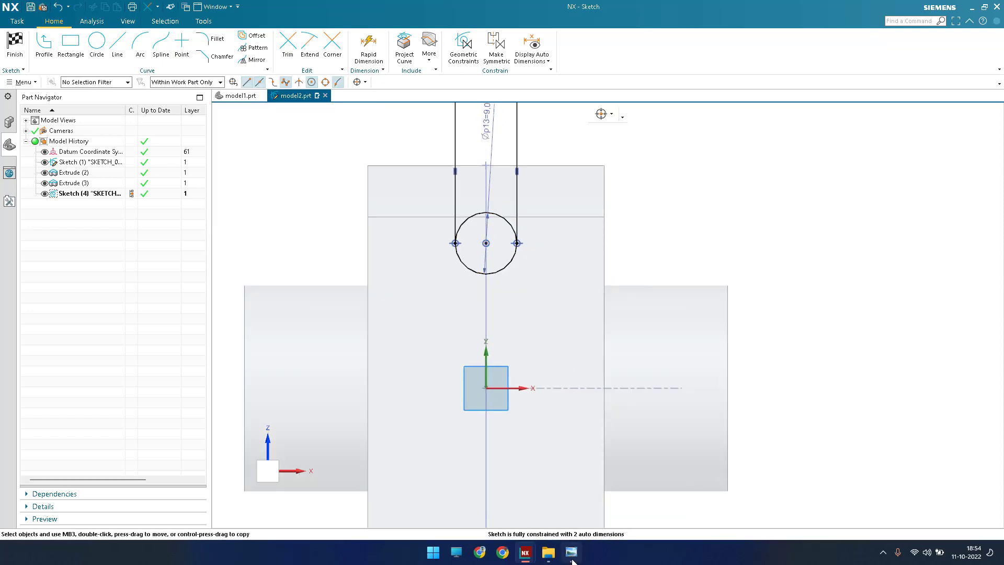
key(alt+Tab)
drag(333, 297, 329, 427)
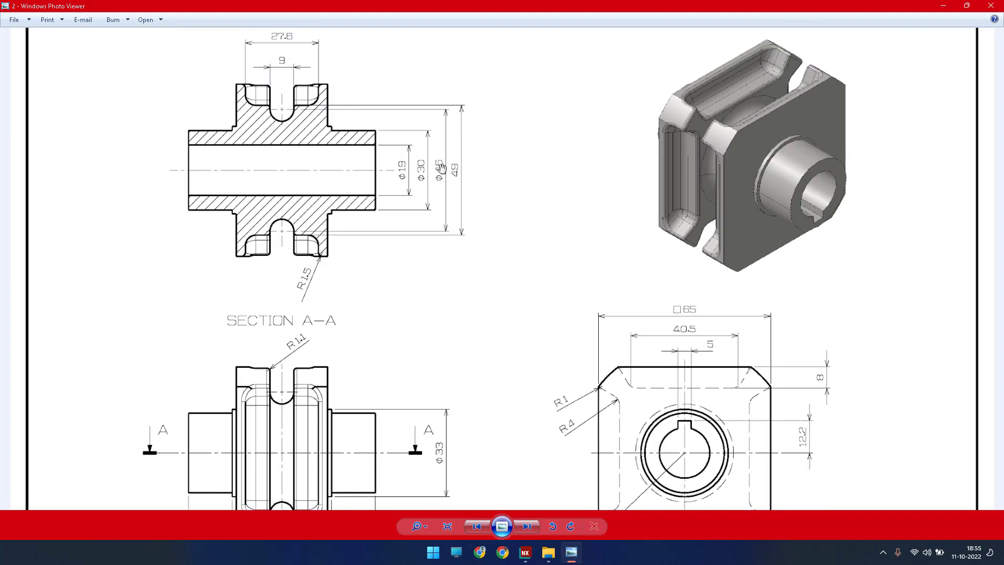
click(949, 7)
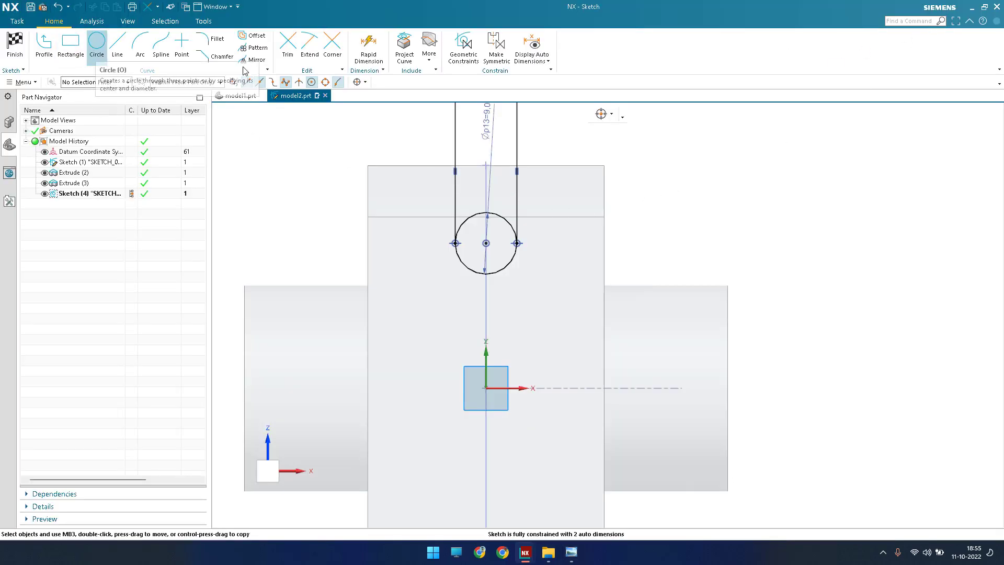
key(d)
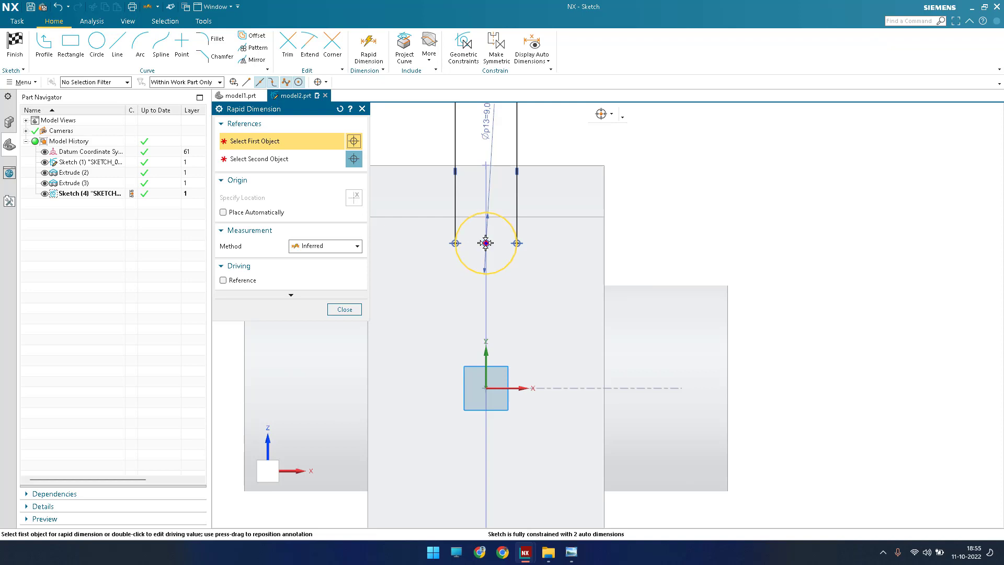
click(486, 242)
click(491, 387)
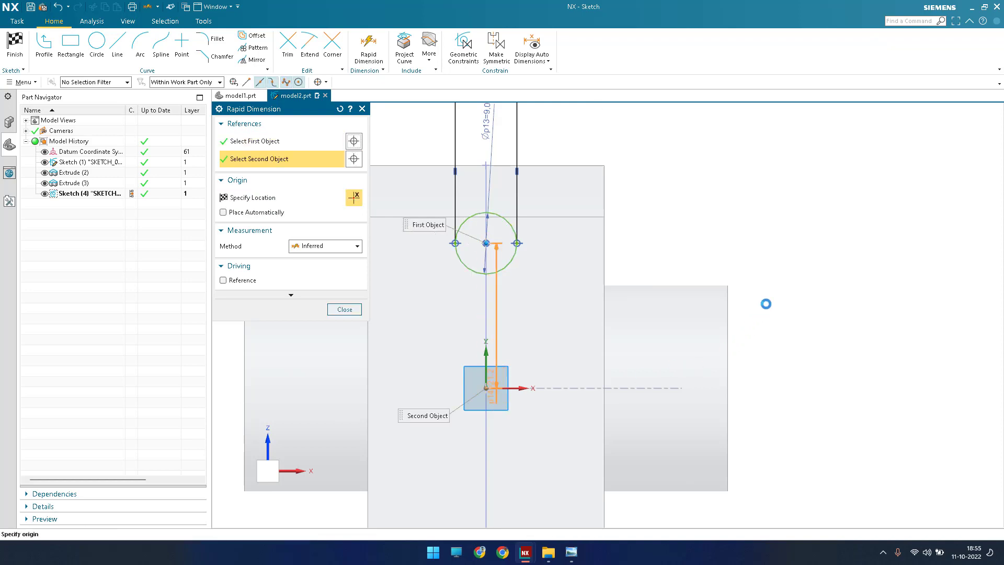
click(734, 342)
text(46/2)
key(Return)
middle_click(733, 341)
scroll(311, 215, up, 1)
scroll(311, 215, down, 2)
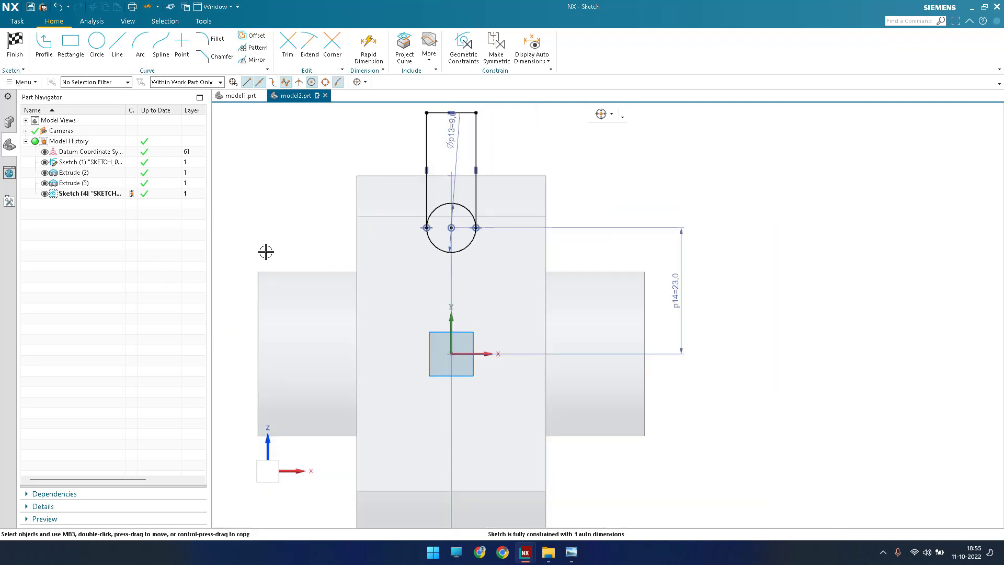
- Dimension the groove profile's closing line 44 mm above the horizontal axis and finish the sketch
mouse_move(299, 235)
shift+middle_down()
mouse_move(347, 280)
mouse_move(344, 272)
shift+middle_up()
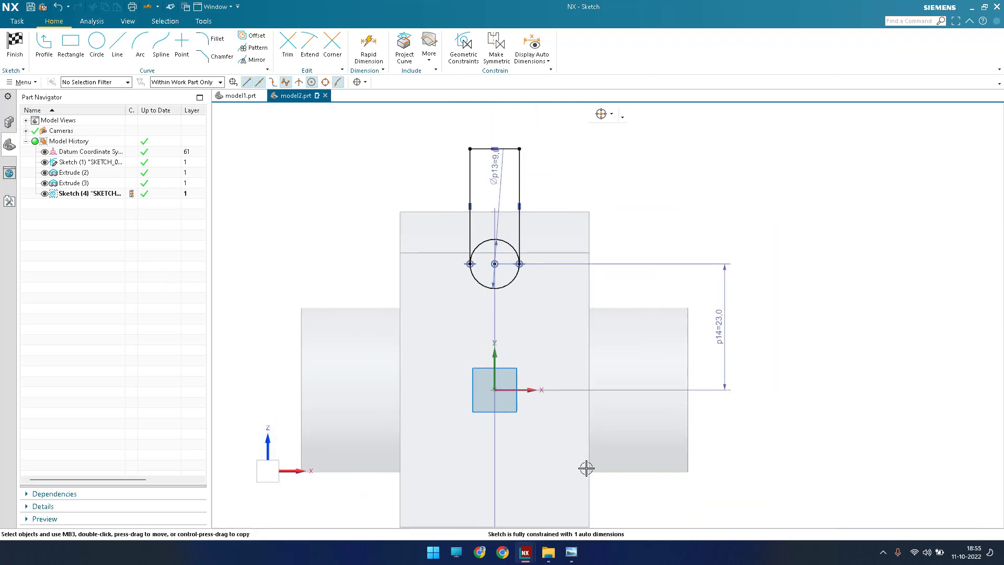
key(d)
click(518, 149)
click(545, 386)
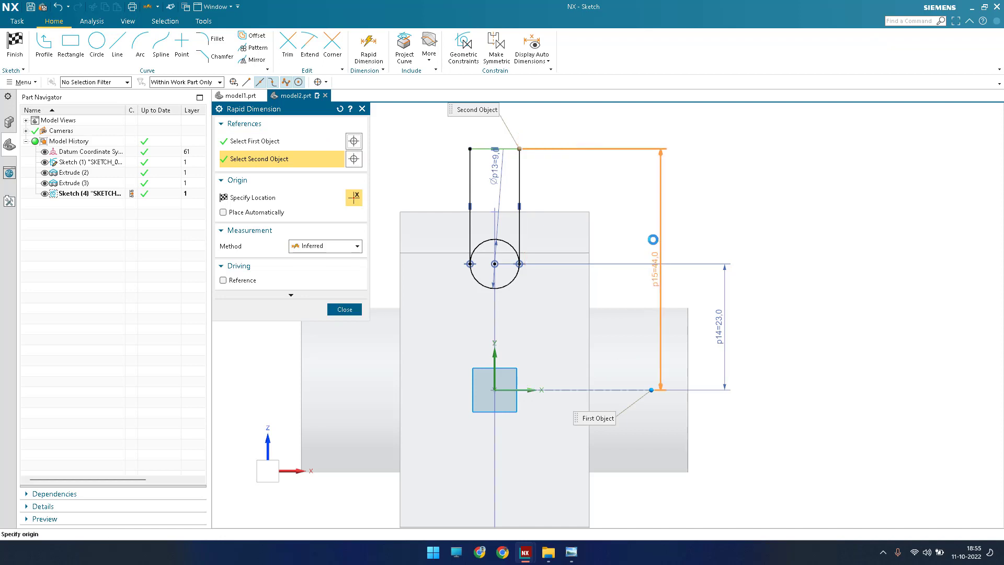
click(691, 264)
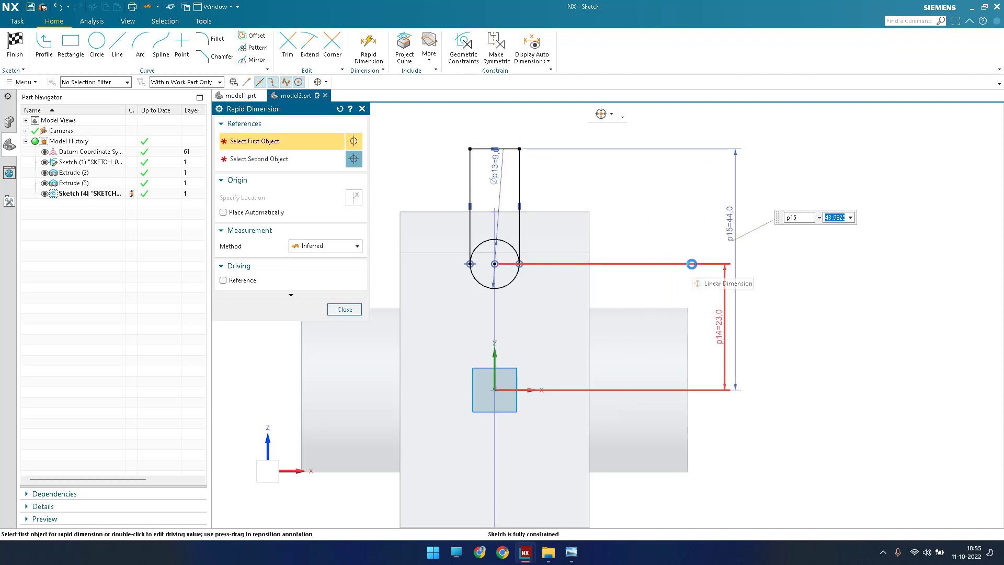
text(44)
key(Return)
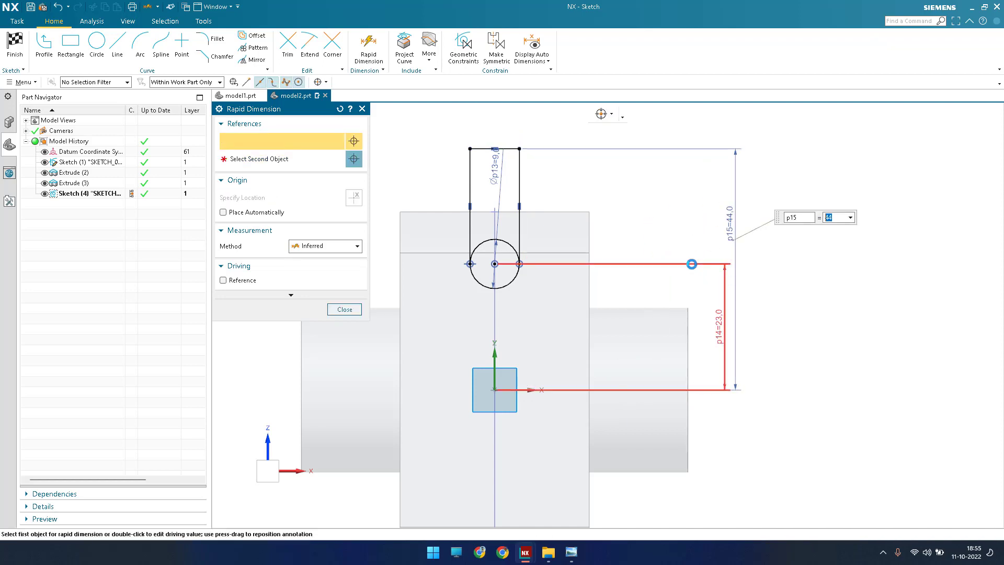
key(Escape)
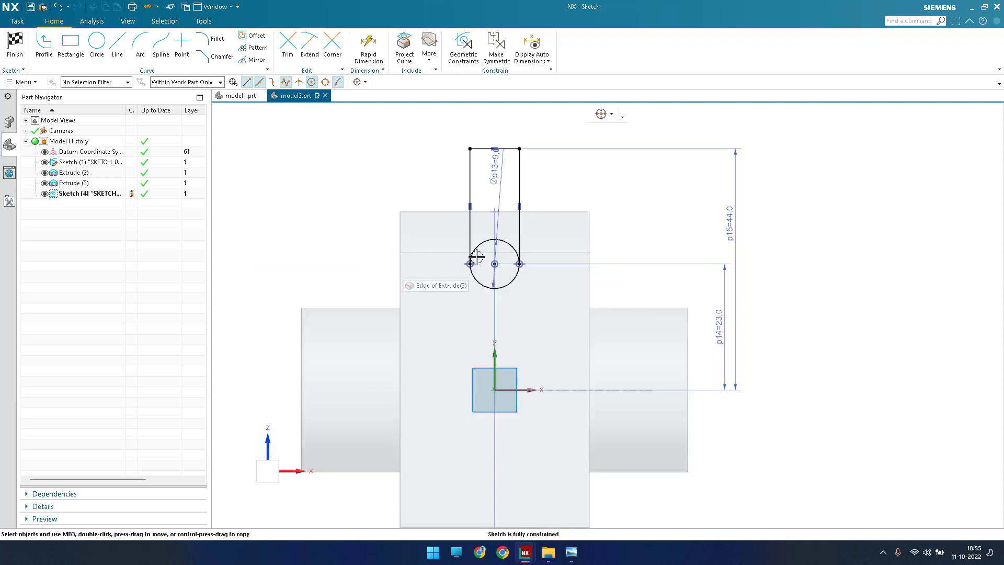
scroll(476, 257, up, 1)
scroll(476, 257, up, 4)
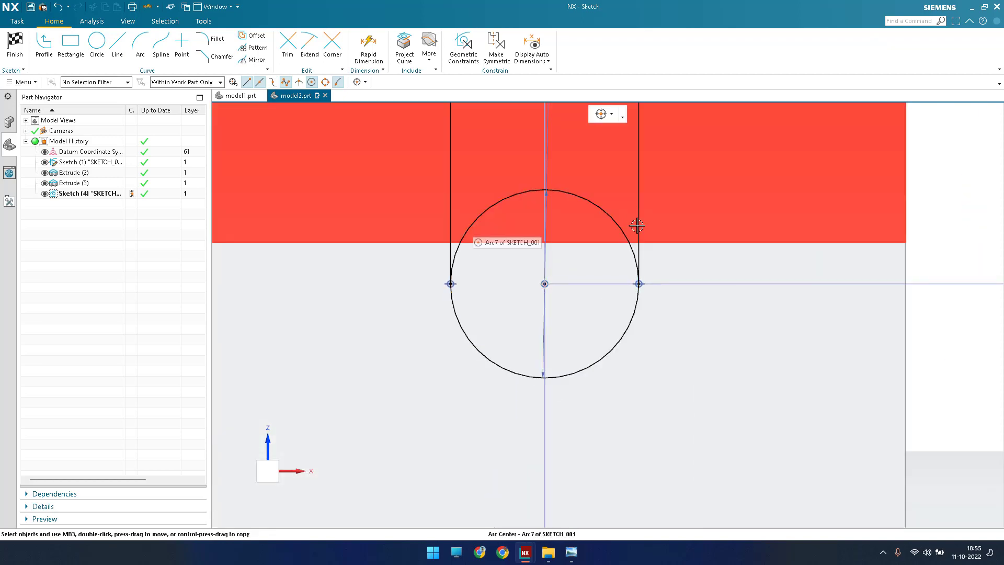
scroll(509, 224, down, 1)
scroll(509, 224, up, 1)
scroll(509, 225, down, 5)
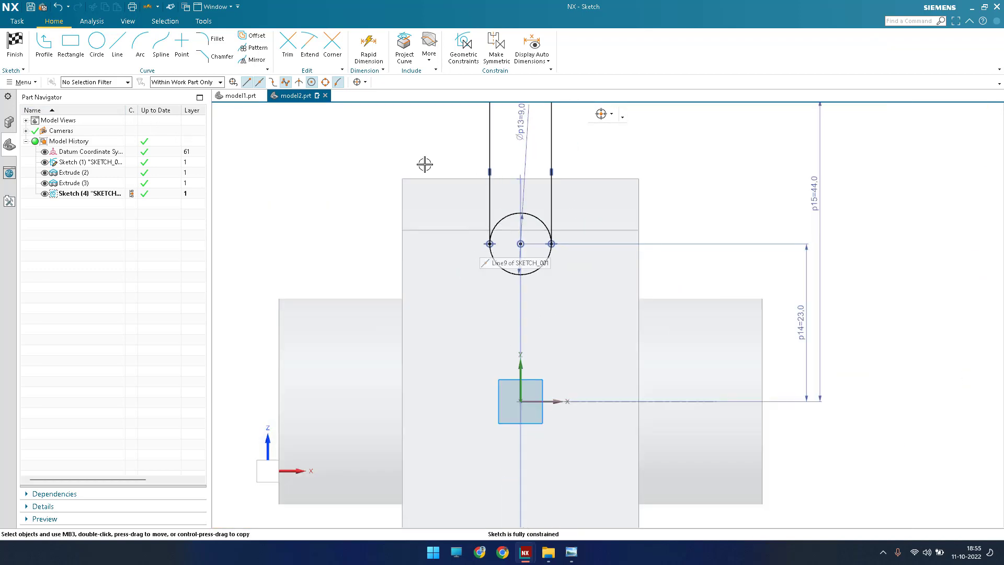
click(15, 44)
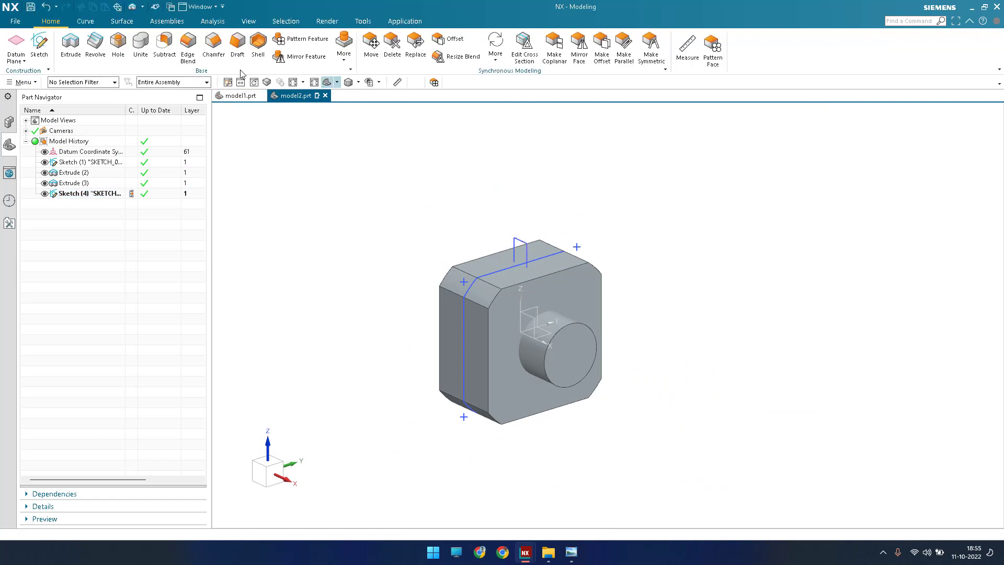
- Start a Revolve in wireframe display, selecting the groove's lower arc, side lines and closing line with the Single Curve rule
click(95, 45)
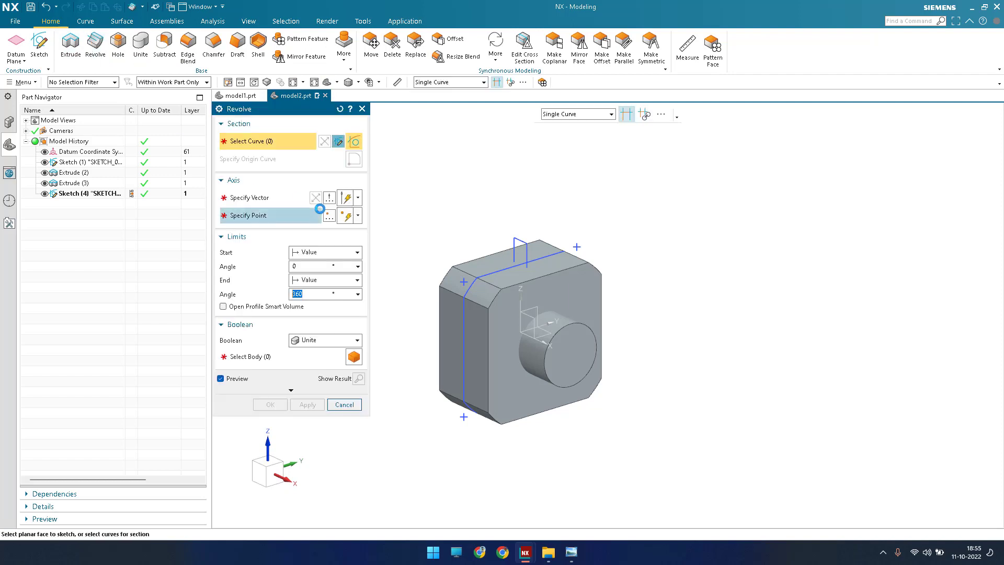
click(583, 116)
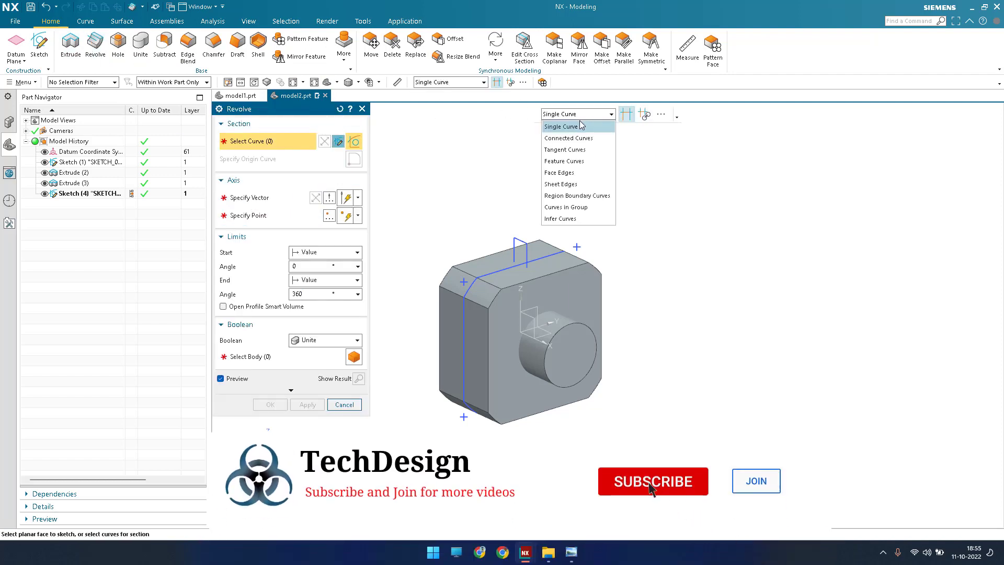
click(580, 126)
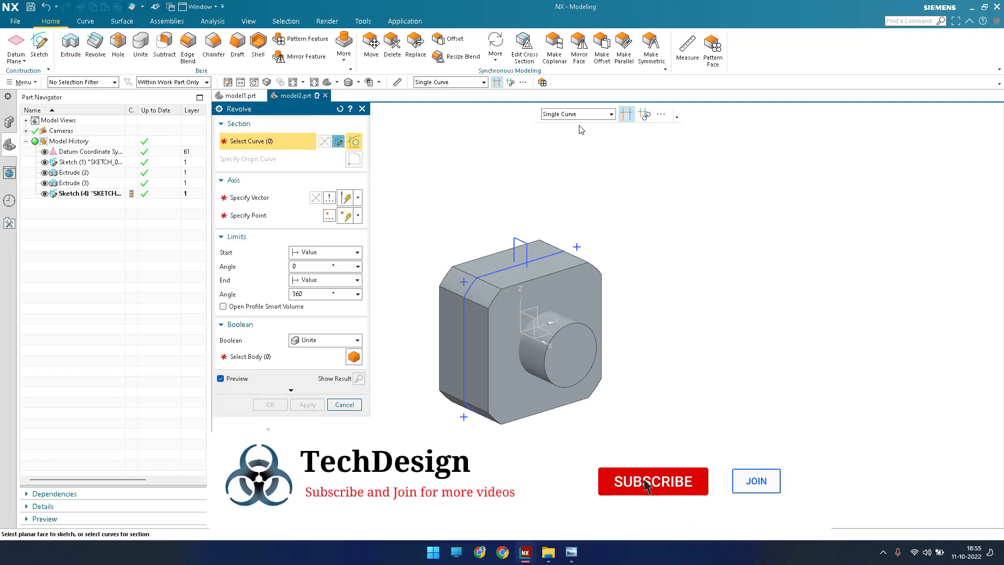
click(358, 82)
click(363, 159)
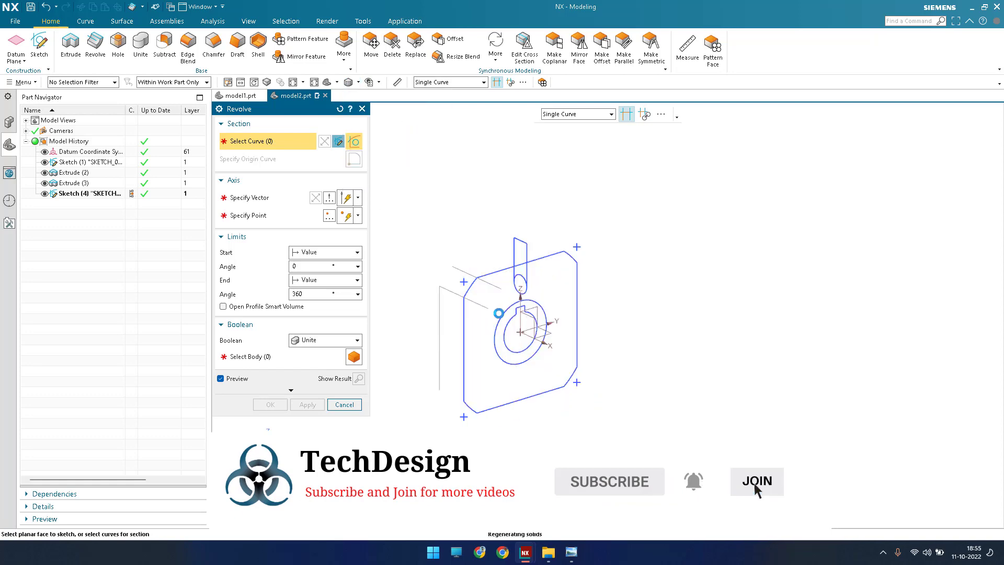
scroll(523, 271, up, 5)
scroll(523, 271, up, 5)
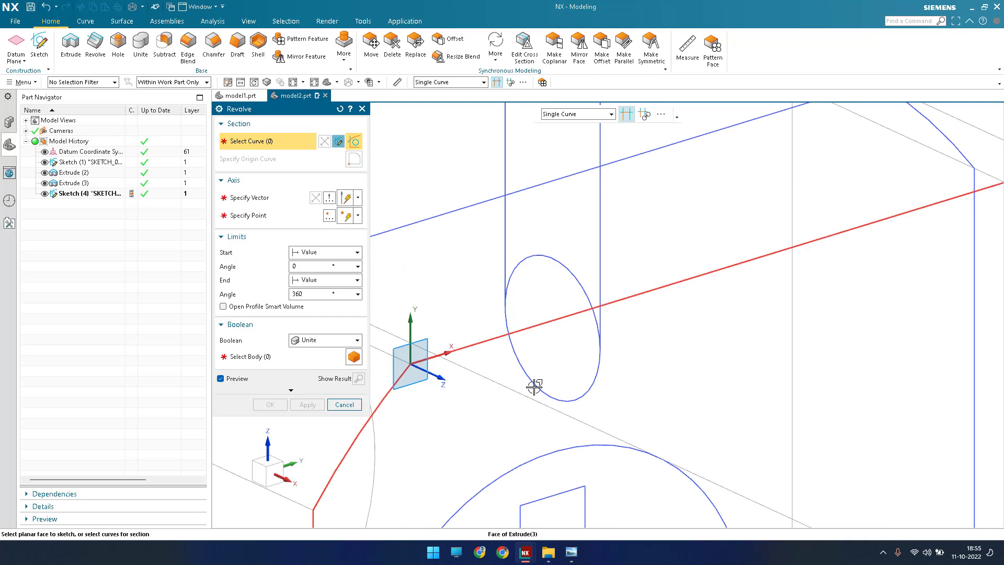
click(533, 389)
click(502, 253)
click(601, 261)
scroll(572, 331, down, 5)
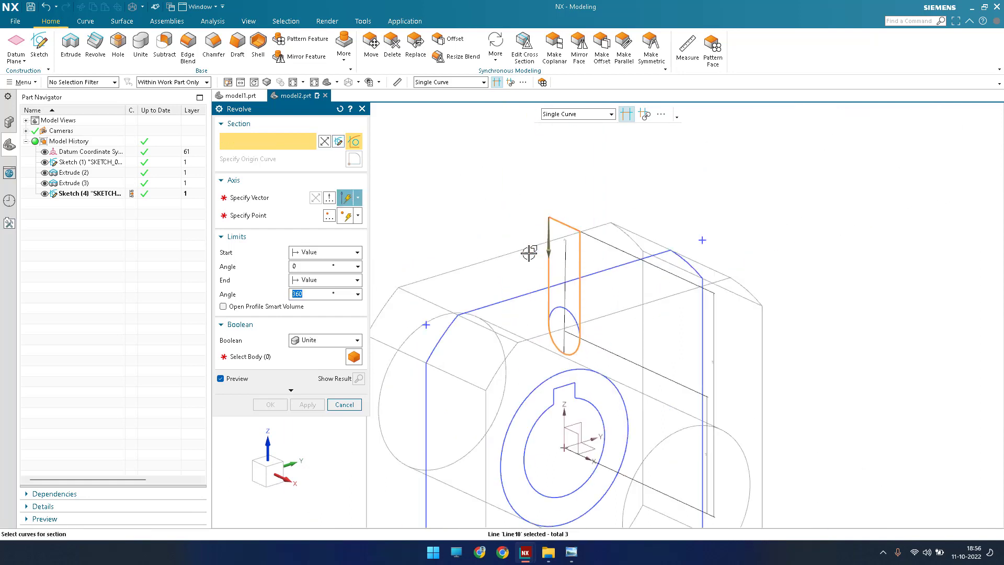
- Set the revolve axis along X through the centre of the bore arc
click(270, 200)
scroll(641, 248, down, 3)
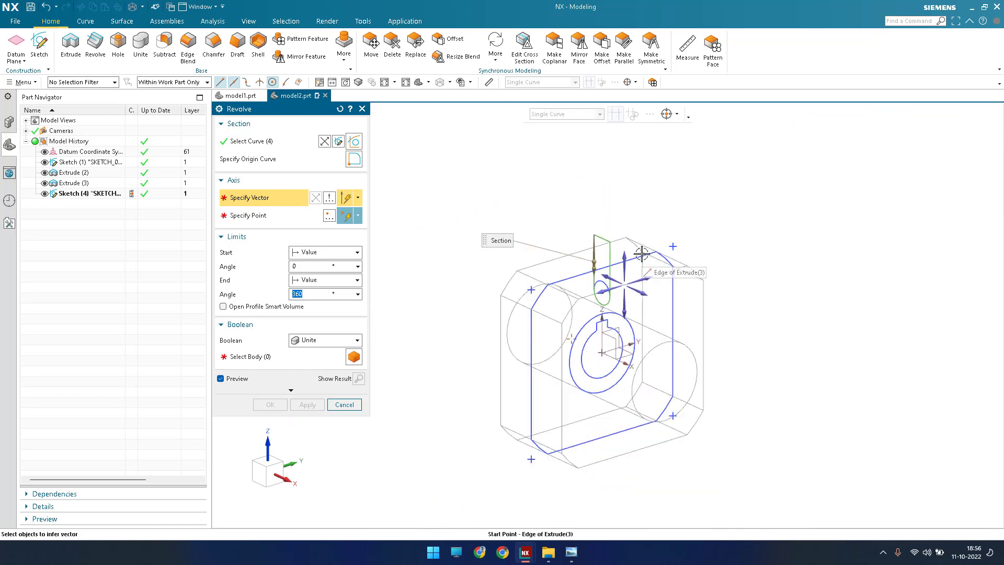
click(638, 293)
scroll(559, 384, up, 3)
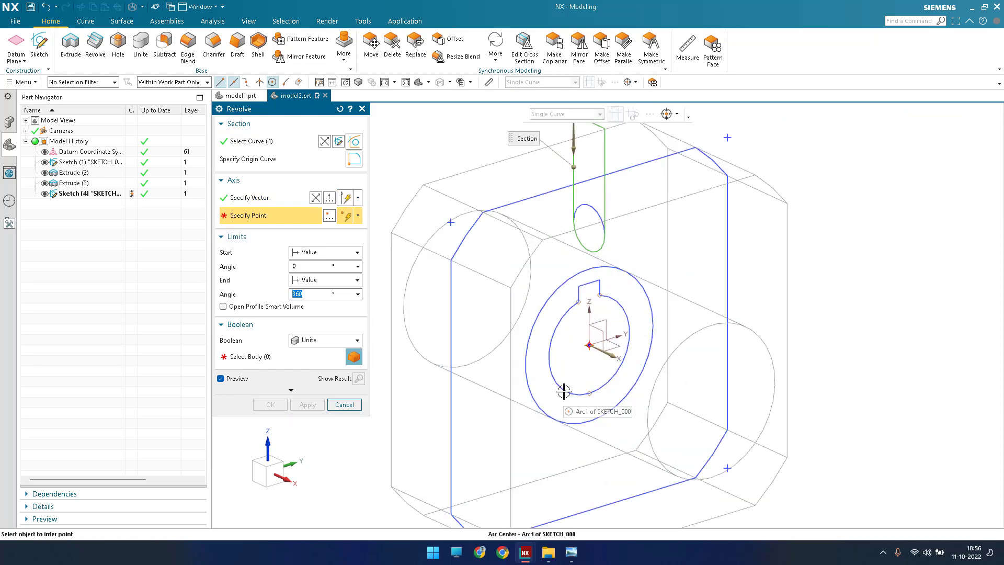
click(564, 391)
scroll(597, 350, down, 3)
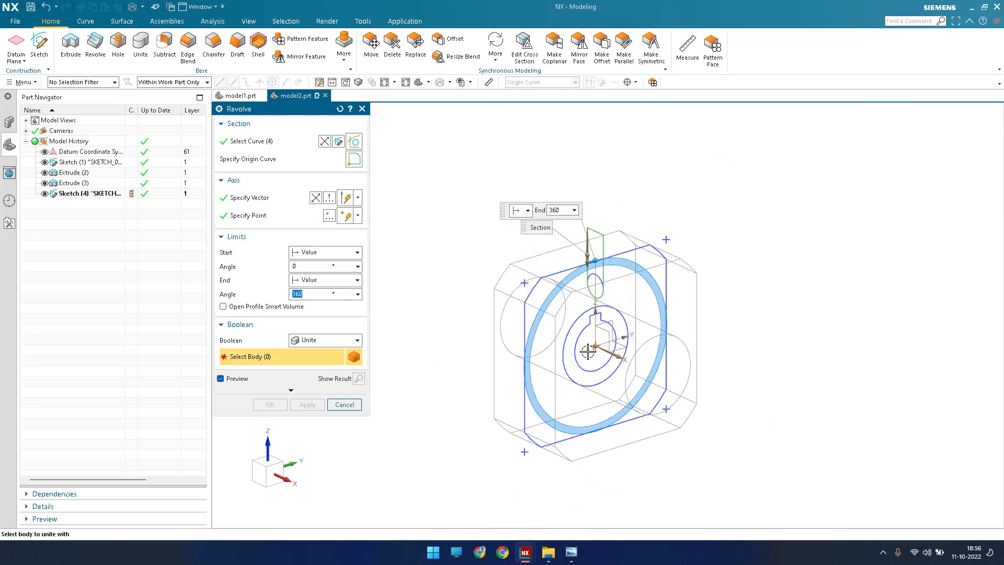
- Set the revolve's Boolean to Subtract with the flange as target body and create the 360° groove cut
scroll(575, 274, up, 4)
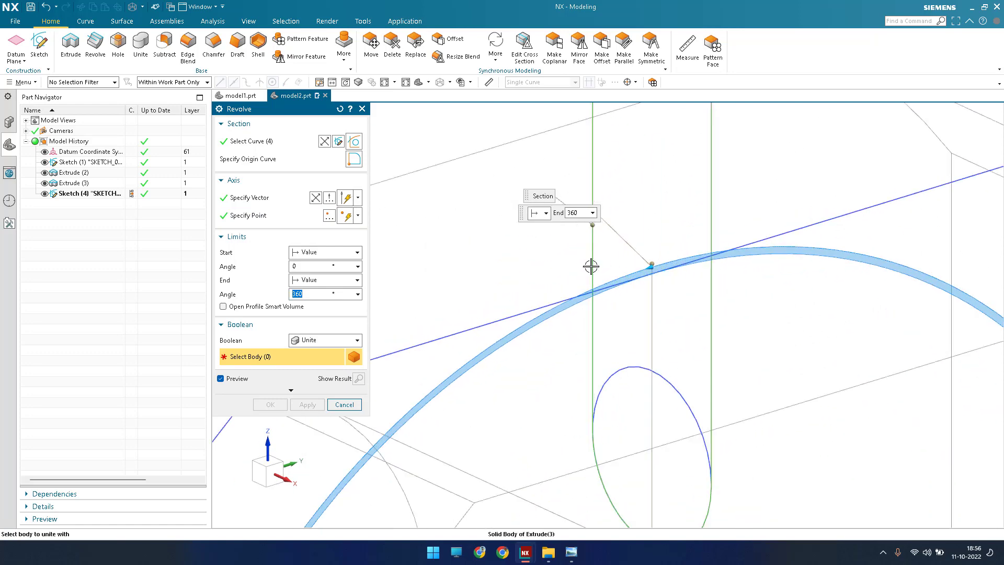
scroll(523, 298, down, 2)
click(316, 341)
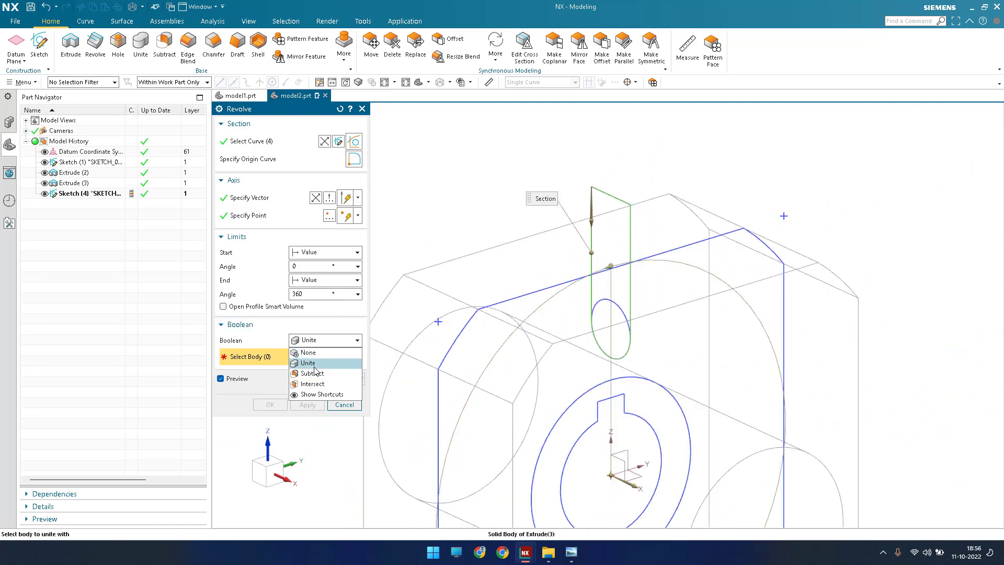
click(317, 372)
scroll(556, 281, down, 2)
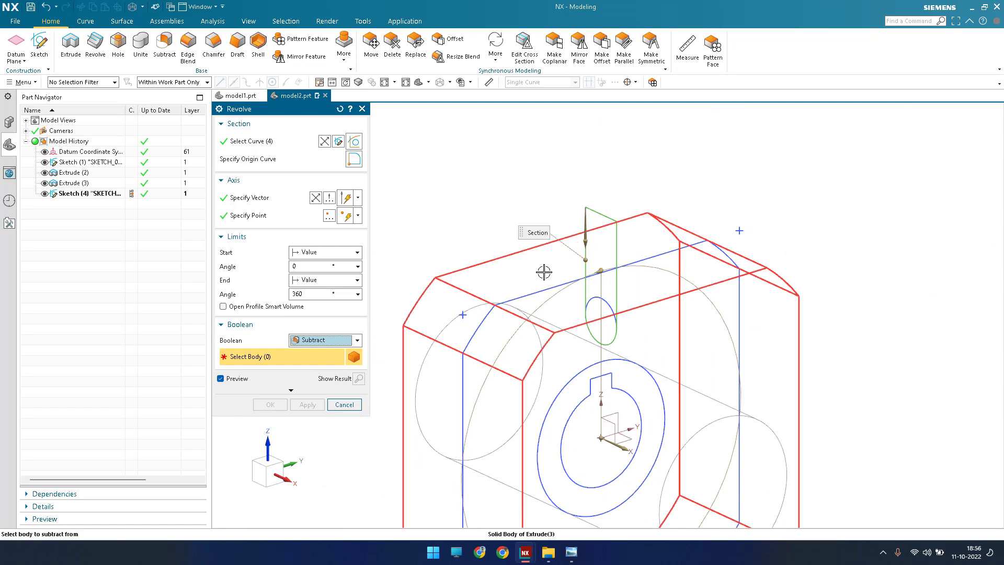
click(544, 273)
scroll(714, 244, down, 3)
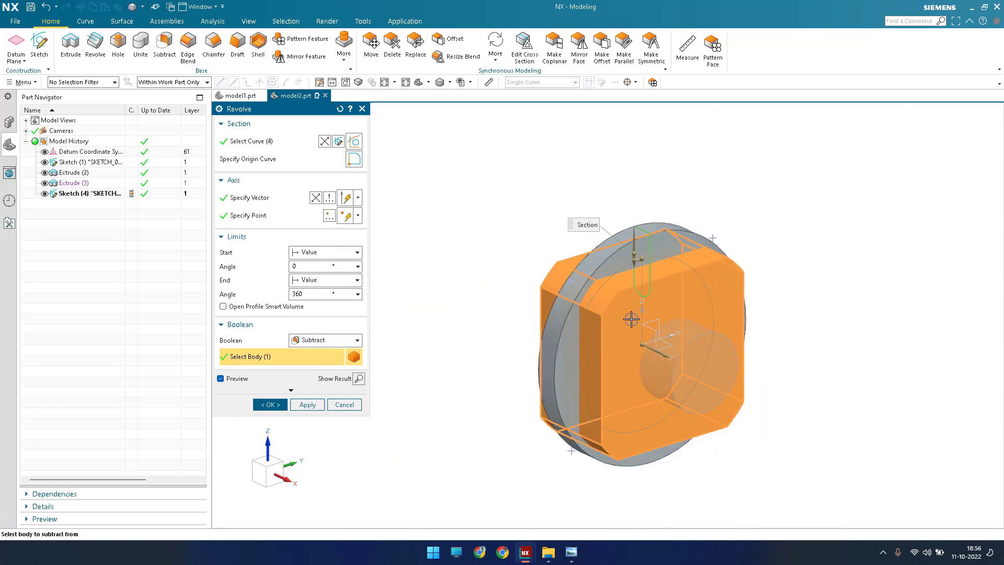
click(271, 405)
- Hide the flange outline sketch and the groove profile sketch
mouse_move(572, 387)
middle_down()
mouse_move(596, 376)
mouse_move(573, 396)
middle_up()
scroll(575, 314, up, 3)
click(579, 292)
key(ctrl+b)
scroll(447, 346, down, 3)
mouse_move(447, 346)
middle_down()
mouse_move(437, 334)
mouse_move(445, 309)
middle_up()
click(586, 222)
key(ctrl+b)
mouse_move(578, 288)
middle_down()
mouse_move(591, 290)
mouse_move(410, 295)
middle_up()
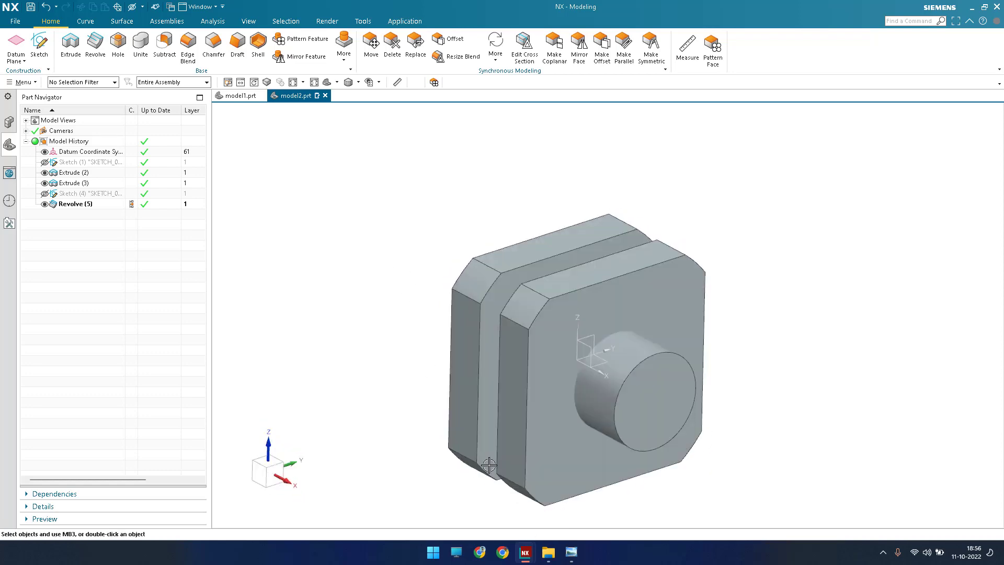
- Check the flange's edge recess dimensions in the reference drawing and start a new sketch on the YZ datum plane
click(571, 553)
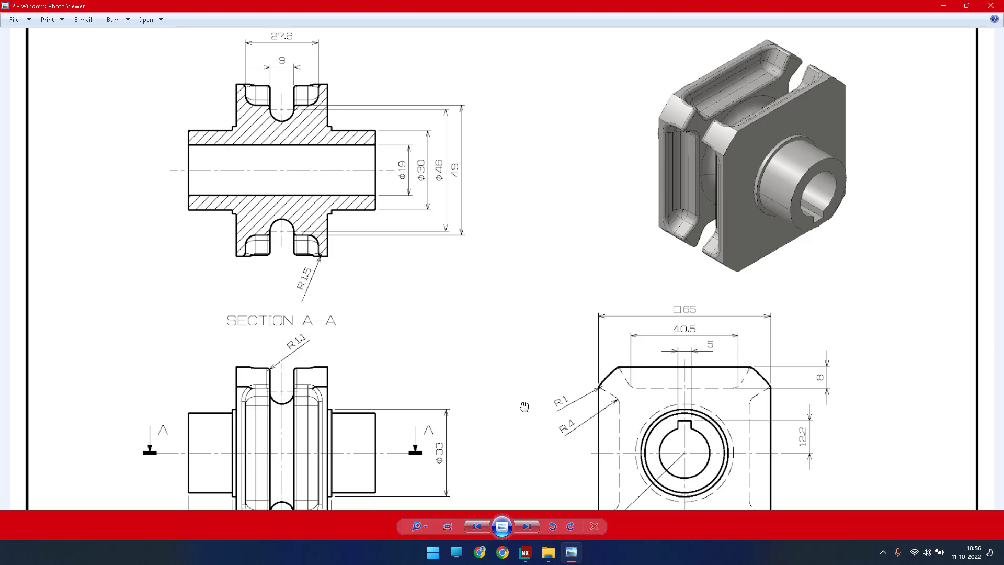
scroll(503, 408, down, 1)
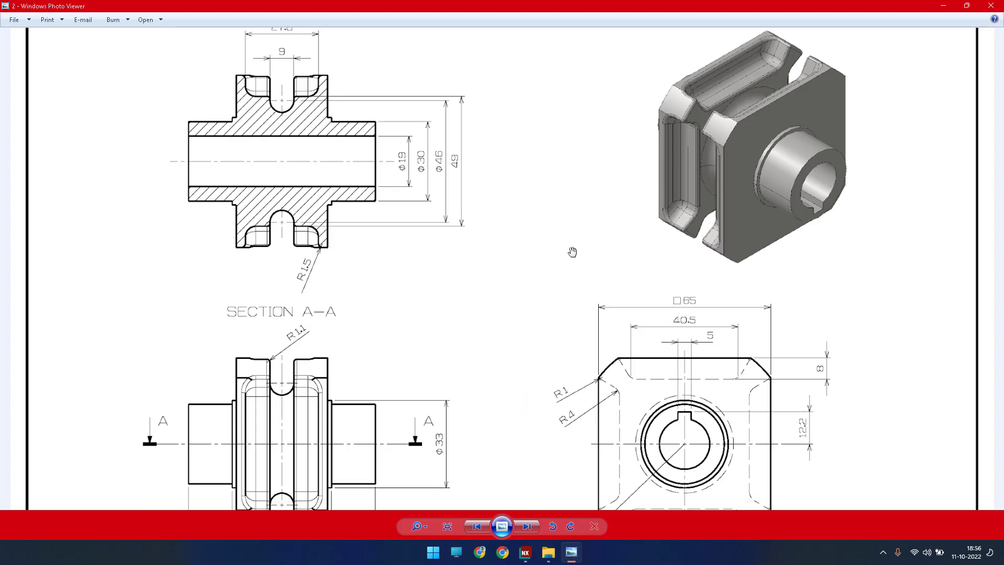
scroll(572, 252, down, 3)
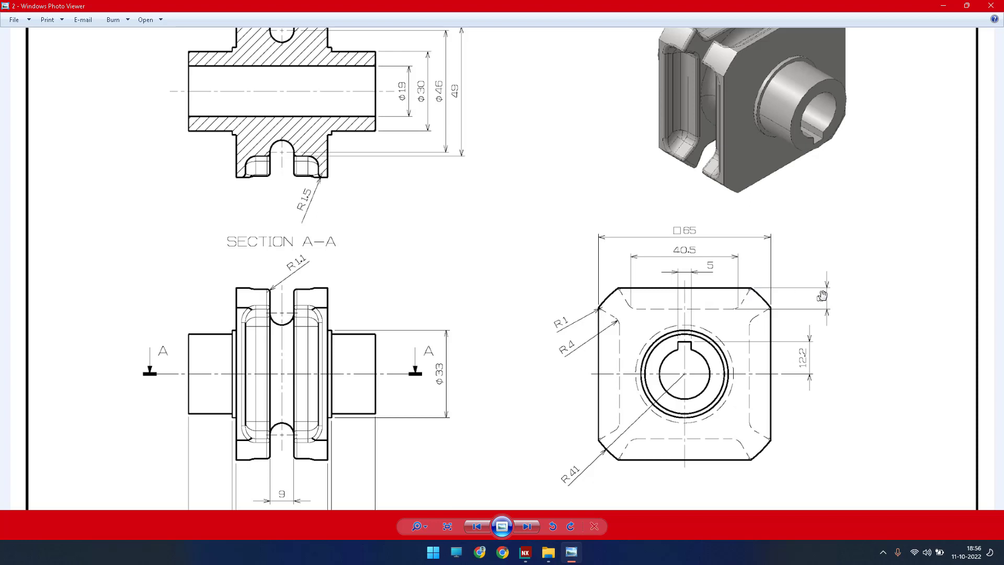
click(944, 7)
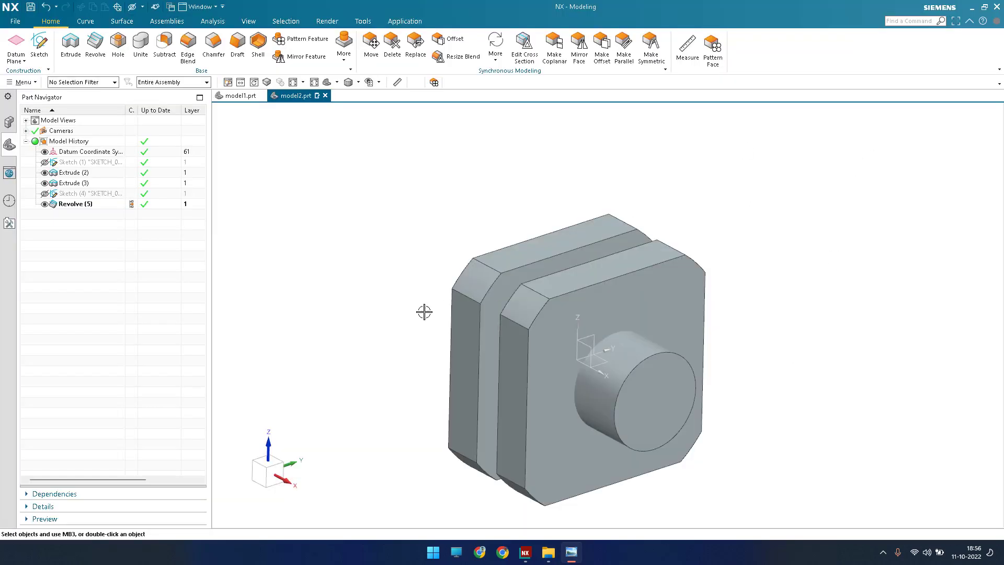
click(40, 45)
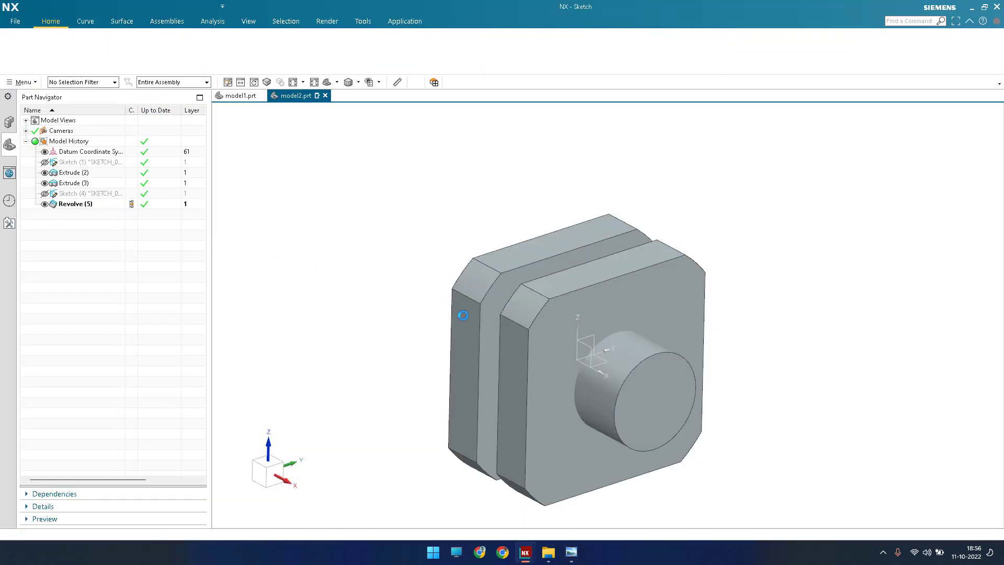
click(594, 337)
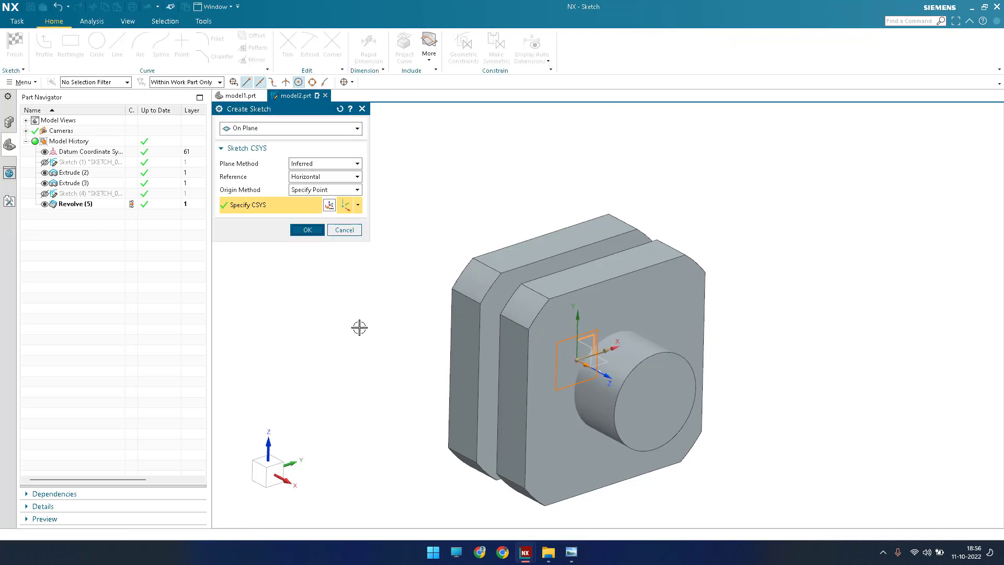
middle_click(356, 327)
scroll(575, 210, up, 3)
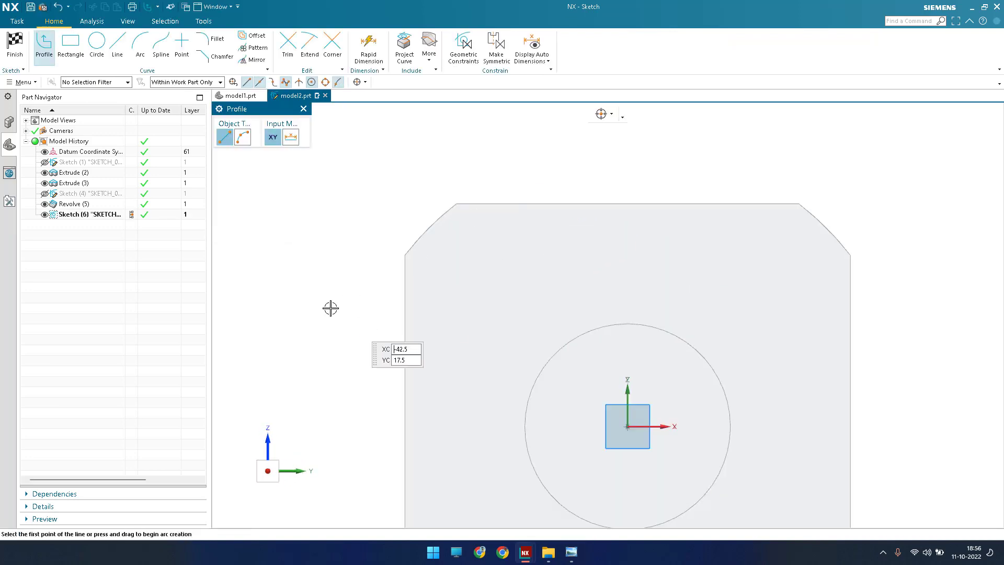
- Sketch a horizontal line about 39.5 mm long below the flange's upper edge and join its ends to that edge's corners with slanted lines
scroll(333, 308, down, 3)
click(117, 47)
scroll(428, 276, up, 3)
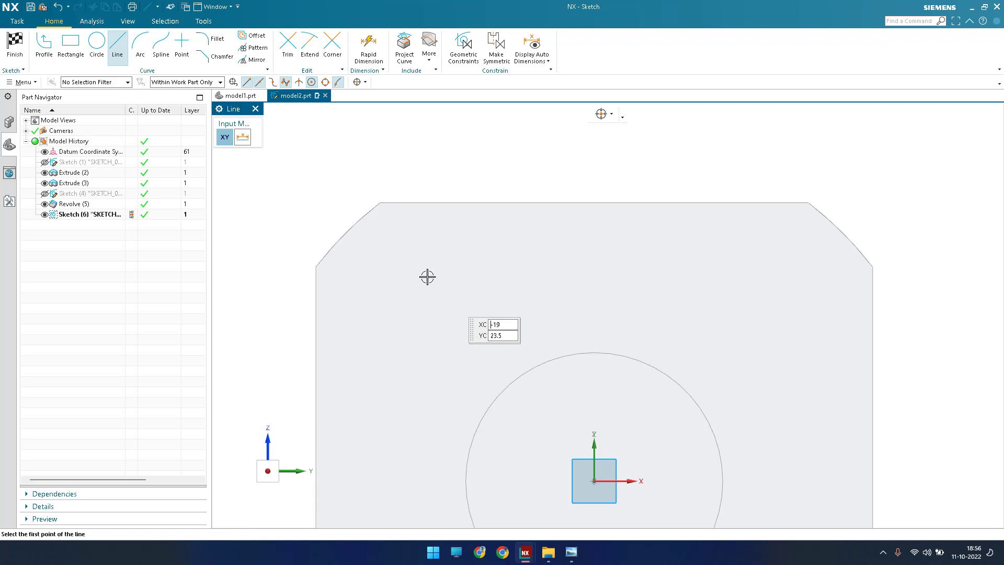
click(423, 275)
click(762, 276)
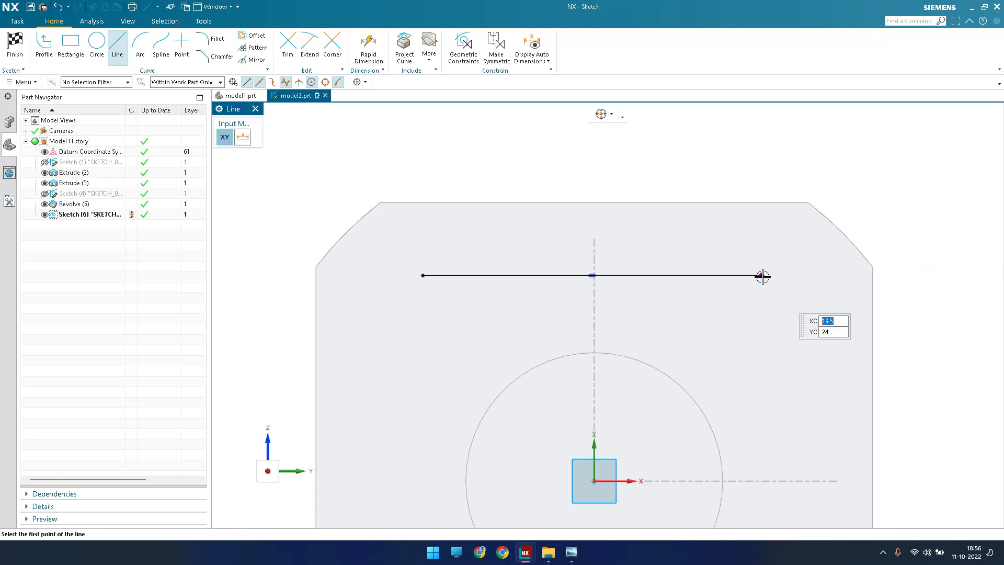
click(806, 205)
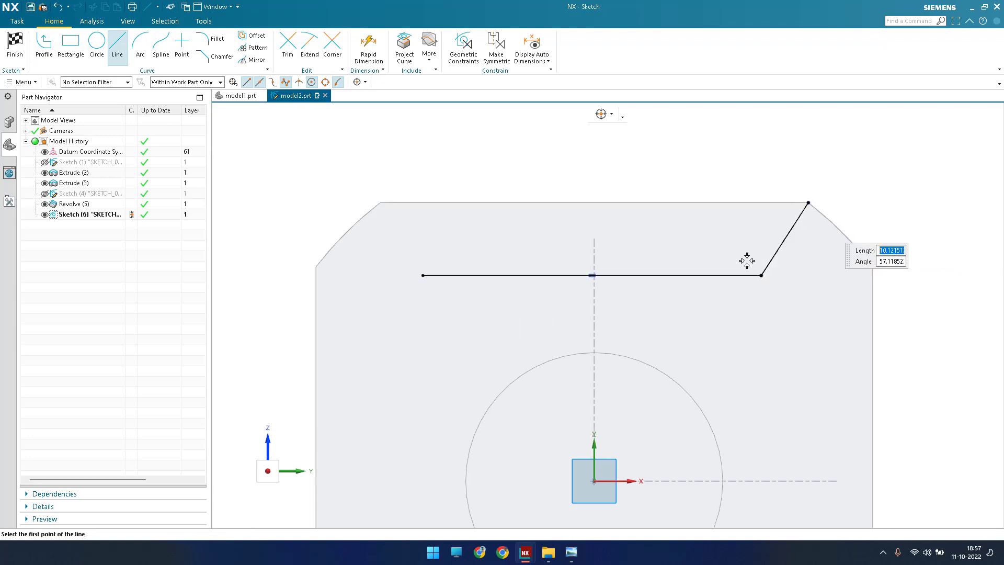
click(423, 276)
click(380, 203)
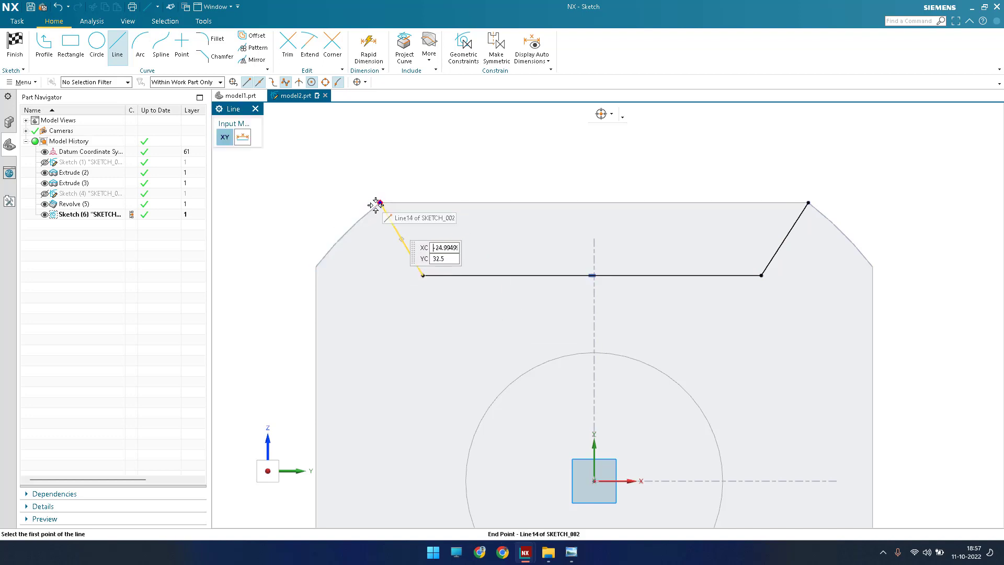
key(Escape)
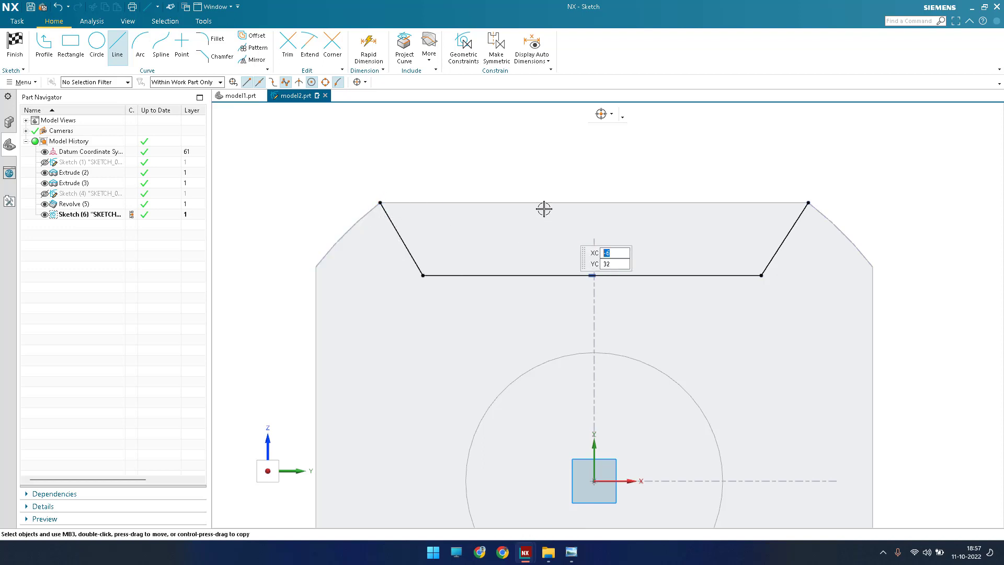
- Close the recess trapezoid with a horizontal line along the flange's upper edge, from corner to corner
click(128, 62)
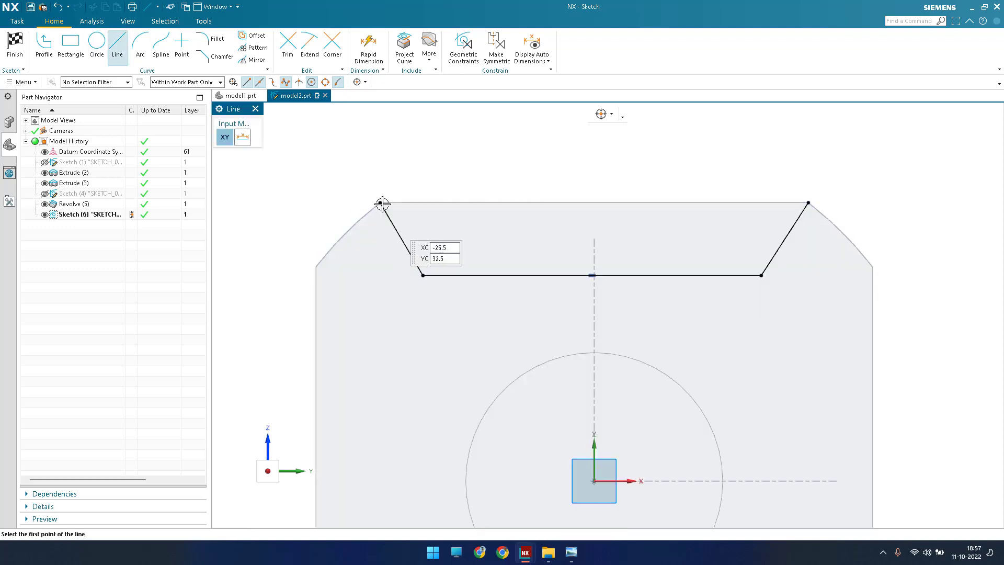
click(380, 203)
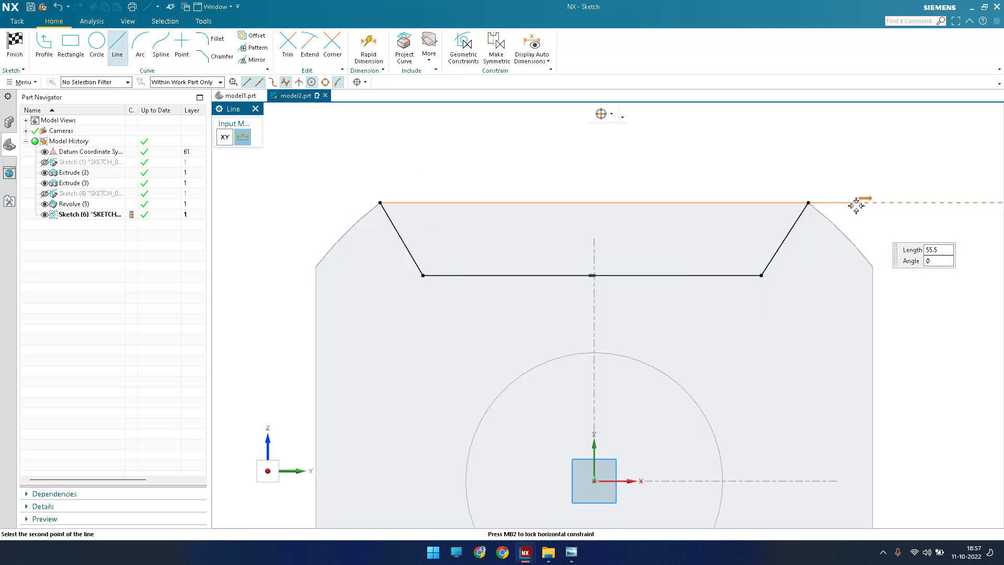
click(810, 203)
key(Escape)
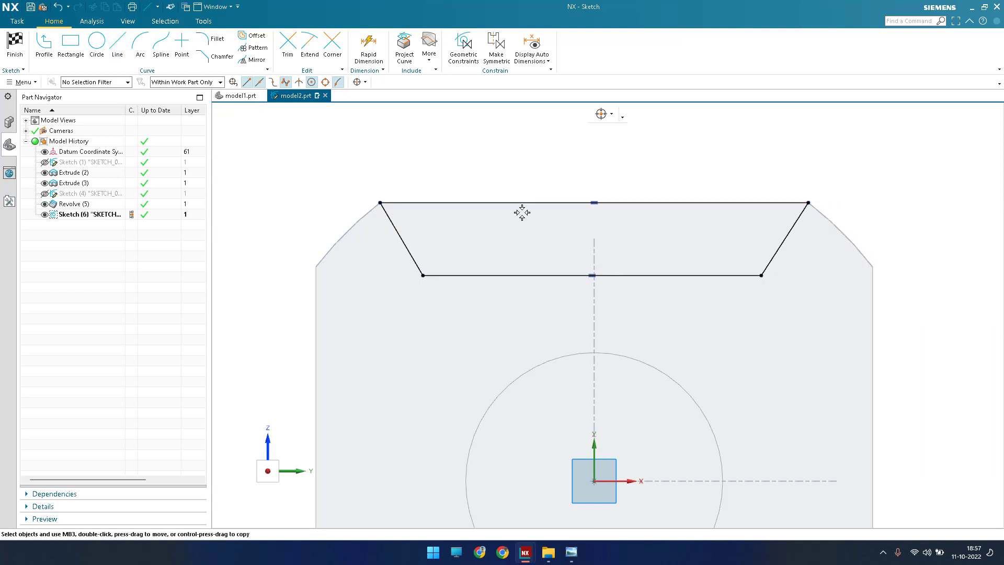
- Dimension the trapezoid's lower line to 40.5 mm
key(d)
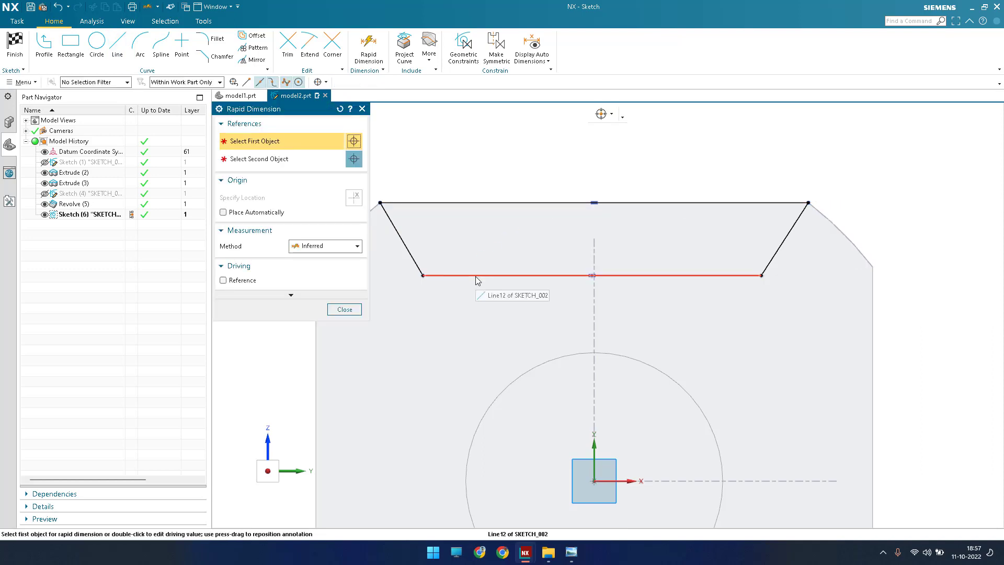
click(476, 275)
click(491, 161)
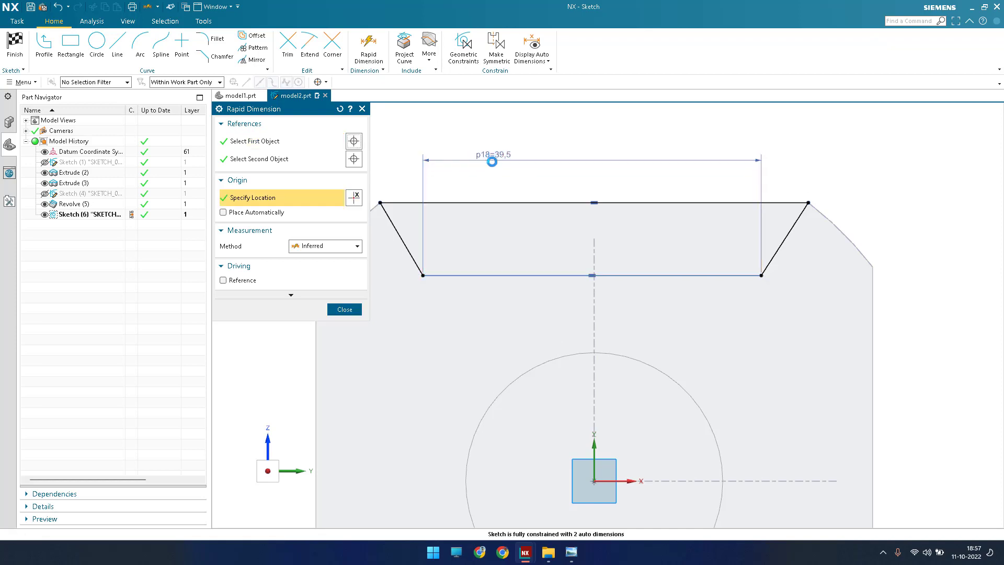
text(40,5)
key(Return)
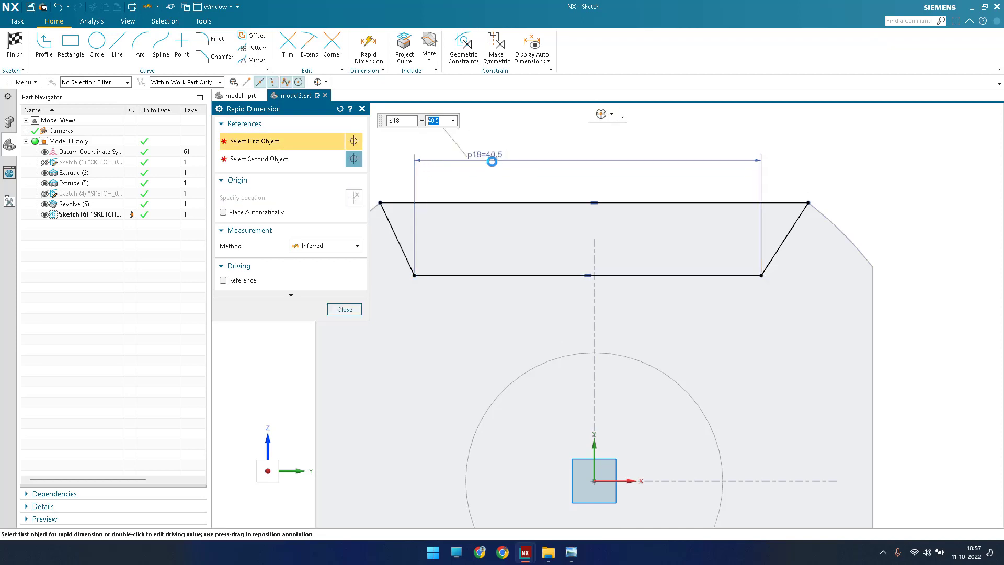
key(Escape)
- Check the recess depth in the reference drawing and dimension the distance between the trapezoid's two horizontal lines to 8 mm
click(571, 553)
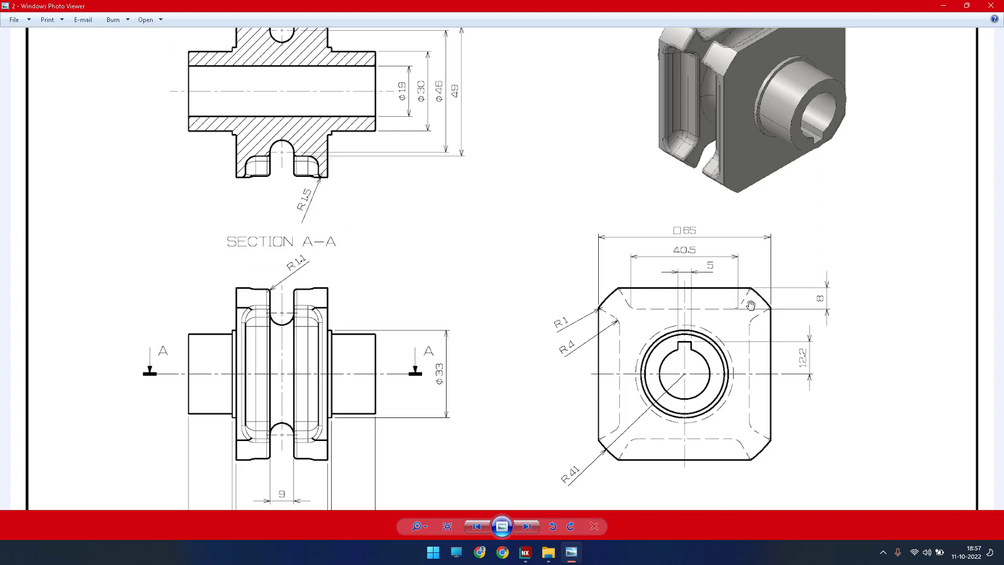
click(940, 10)
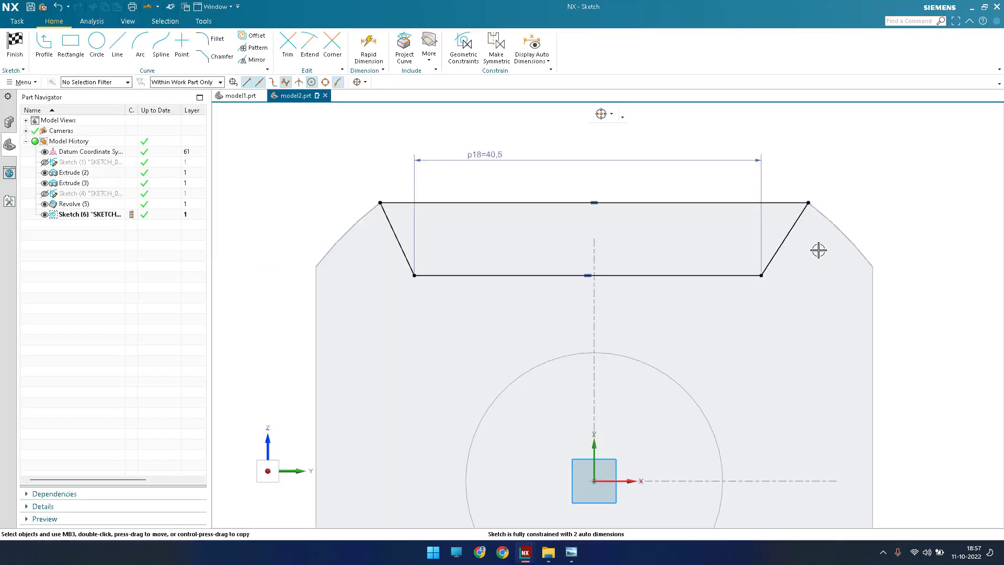
key(d)
click(733, 273)
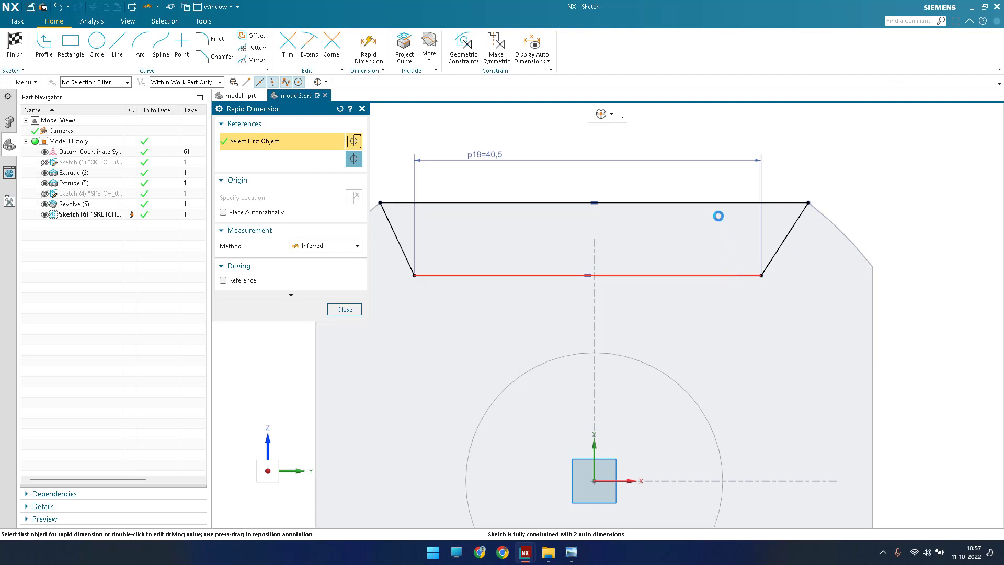
click(746, 203)
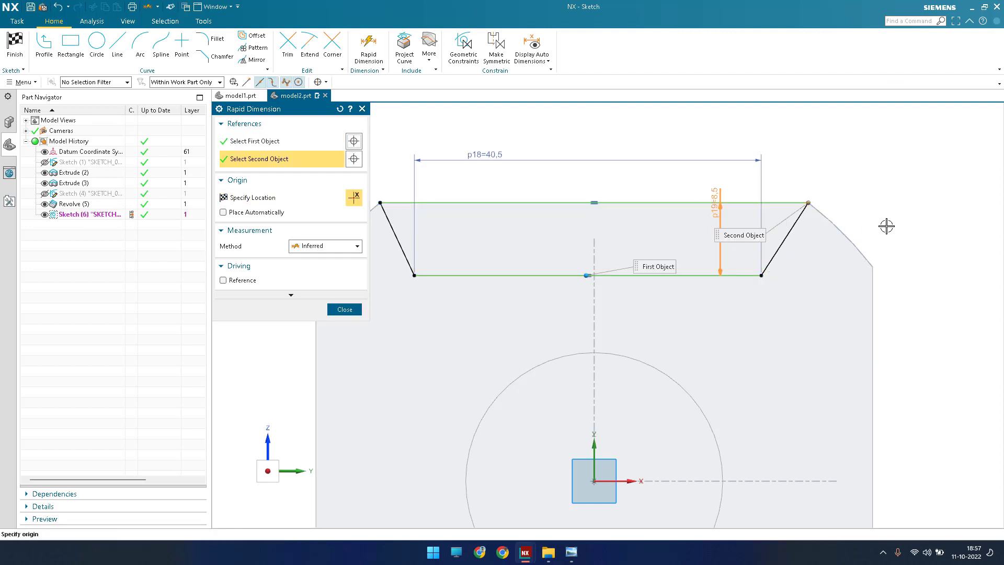
click(886, 263)
key(Return)
key(Escape)
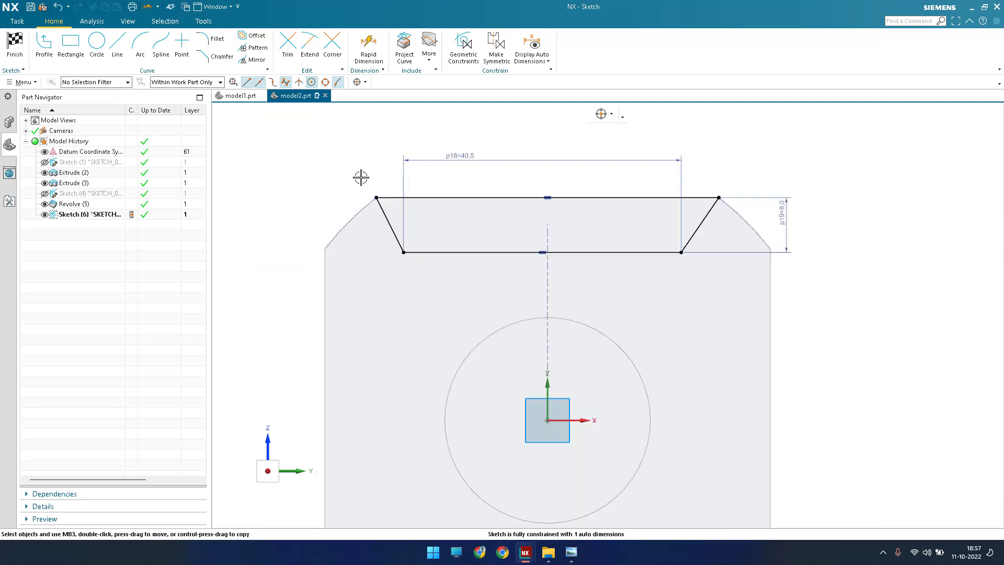
- Make the trapezoid's two slanted sides symmetric about the sketch's vertical axis
mouse_move(401, 270)
mouse_down()
mouse_move(430, 269)
mouse_move(421, 272)
mouse_up()
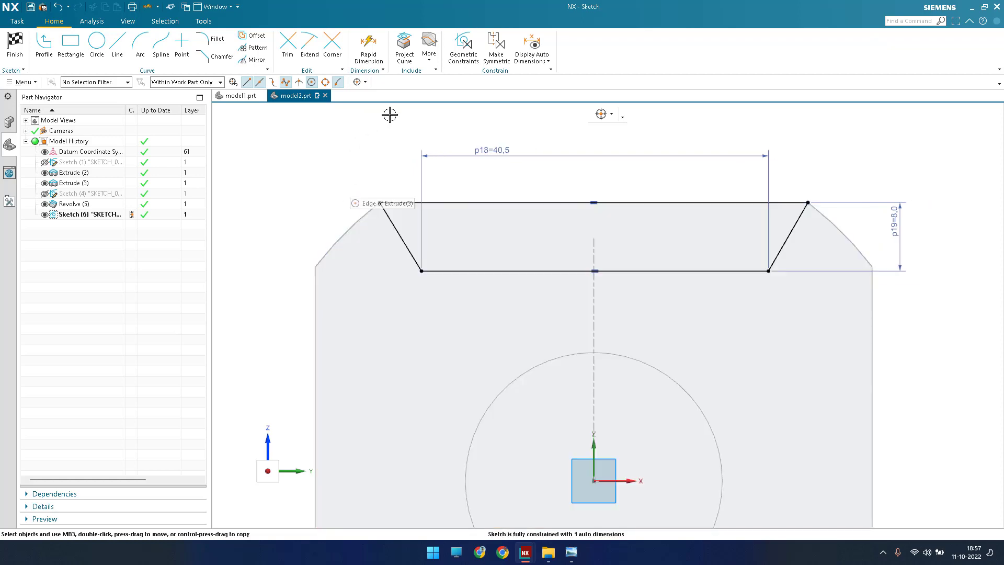
click(496, 44)
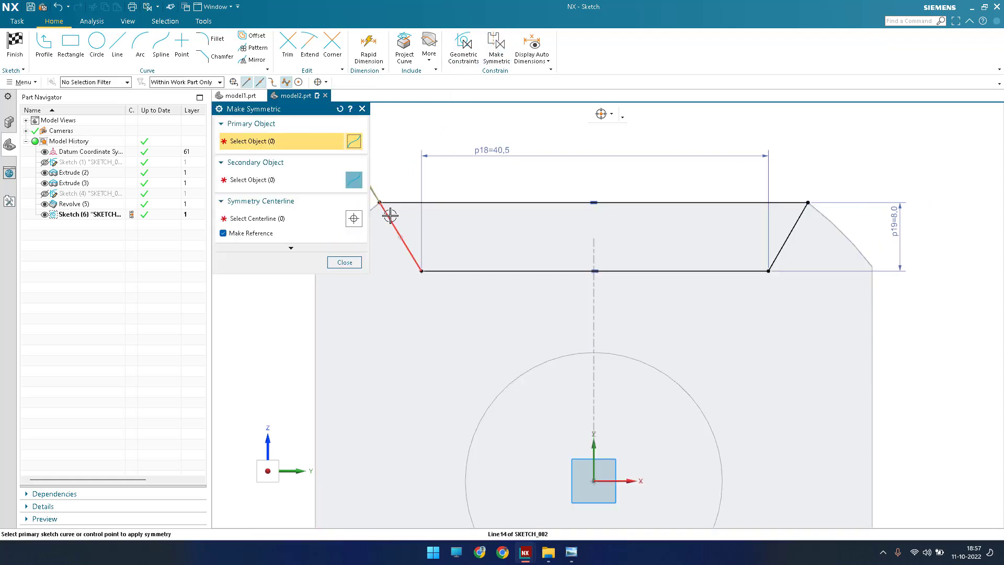
click(390, 215)
click(808, 215)
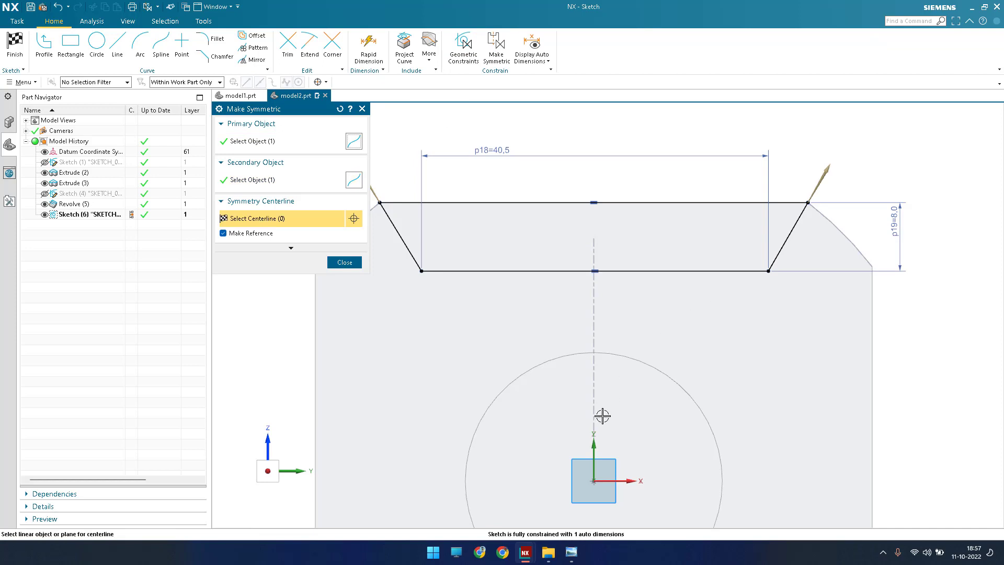
click(596, 446)
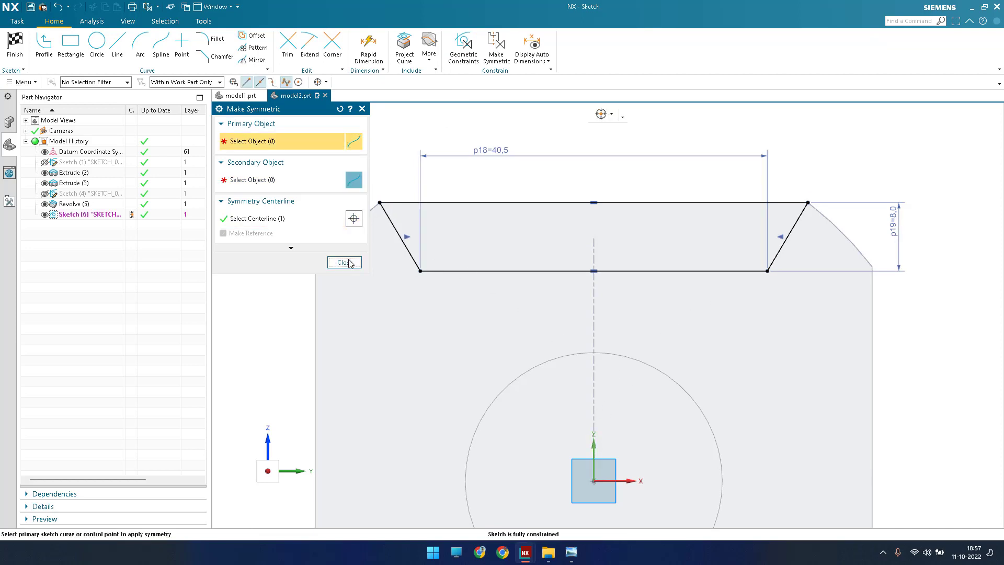
click(343, 263)
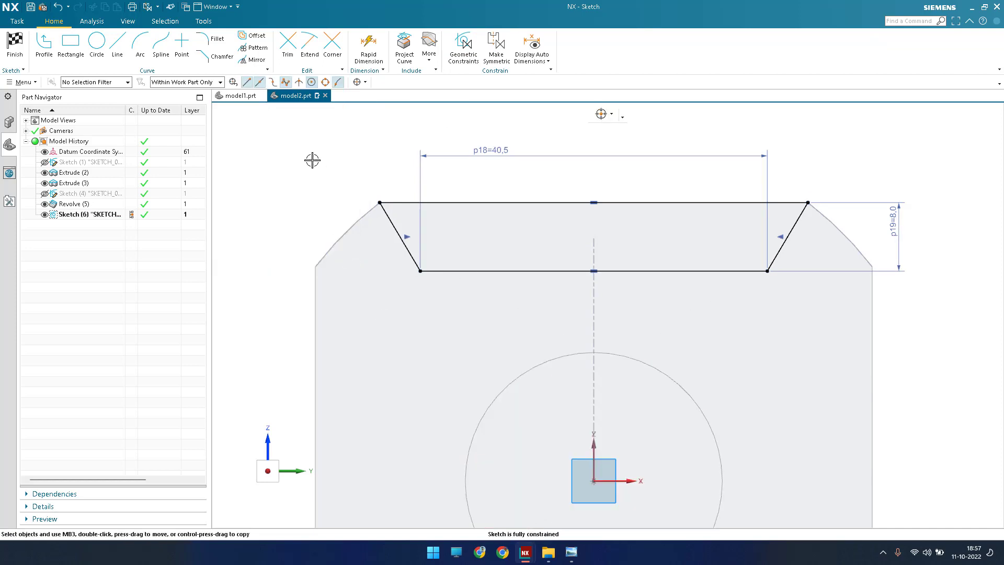
- Finish the recess sketch and look up the recess width in the reference drawing's section view
click(14, 44)
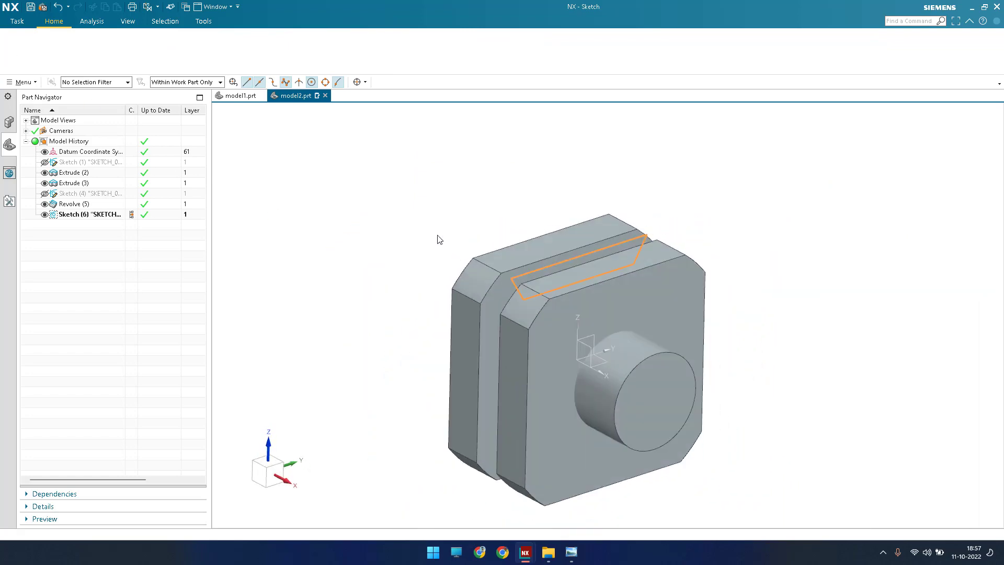
click(571, 552)
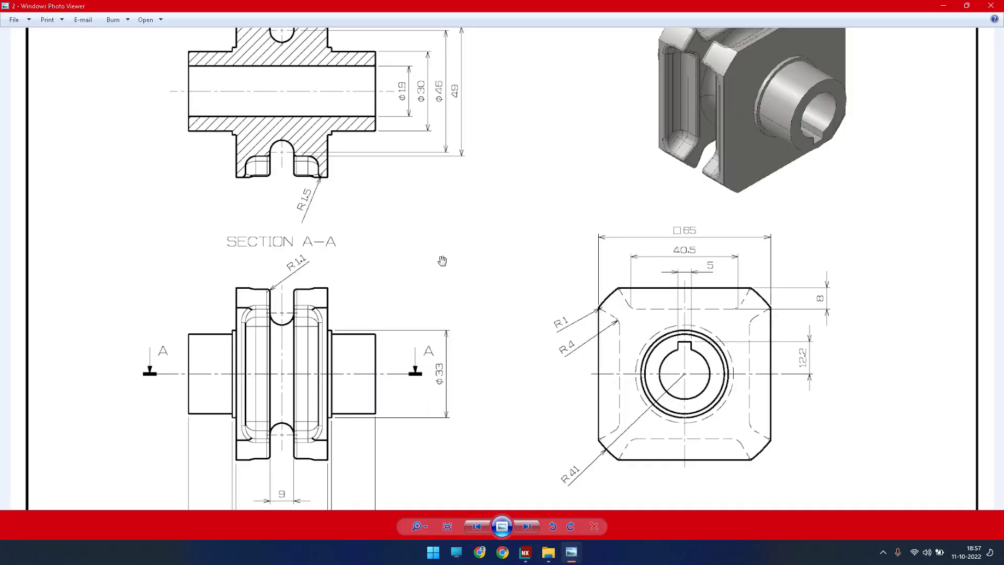
drag(442, 261, 432, 352)
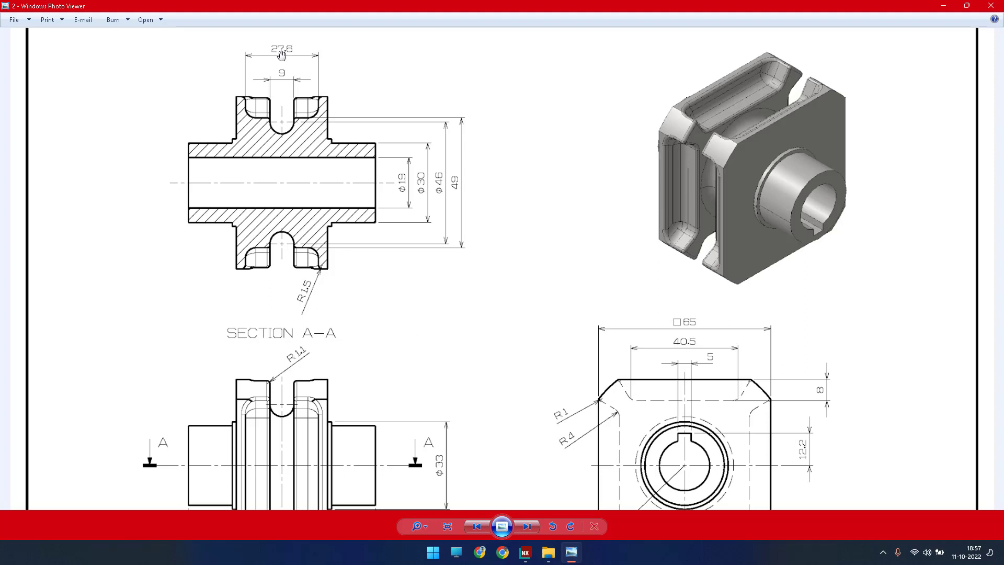
click(945, 7)
- Extrude the trapezoid profile symmetrically by 27.6 mm with Boolean set to None
click(70, 45)
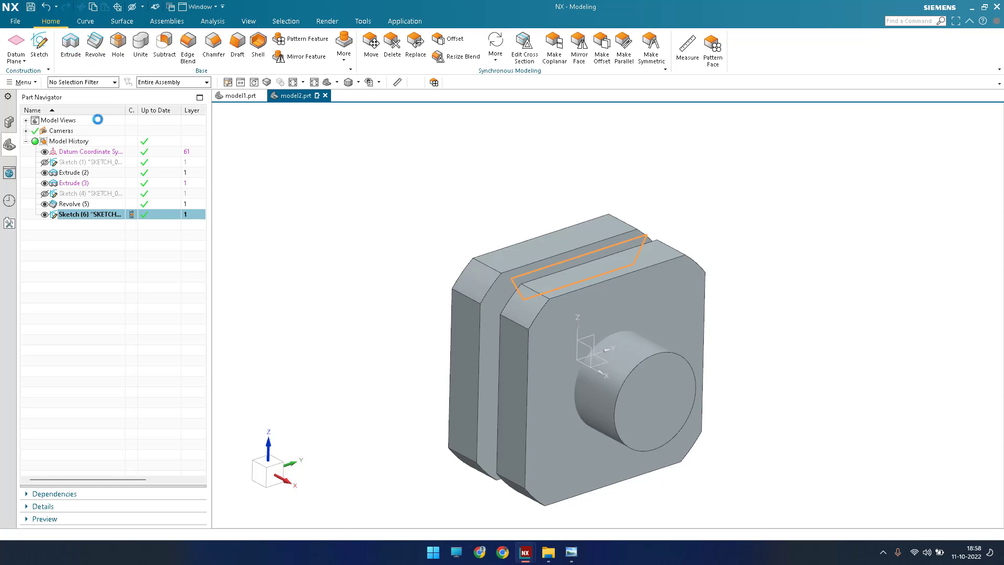
click(311, 234)
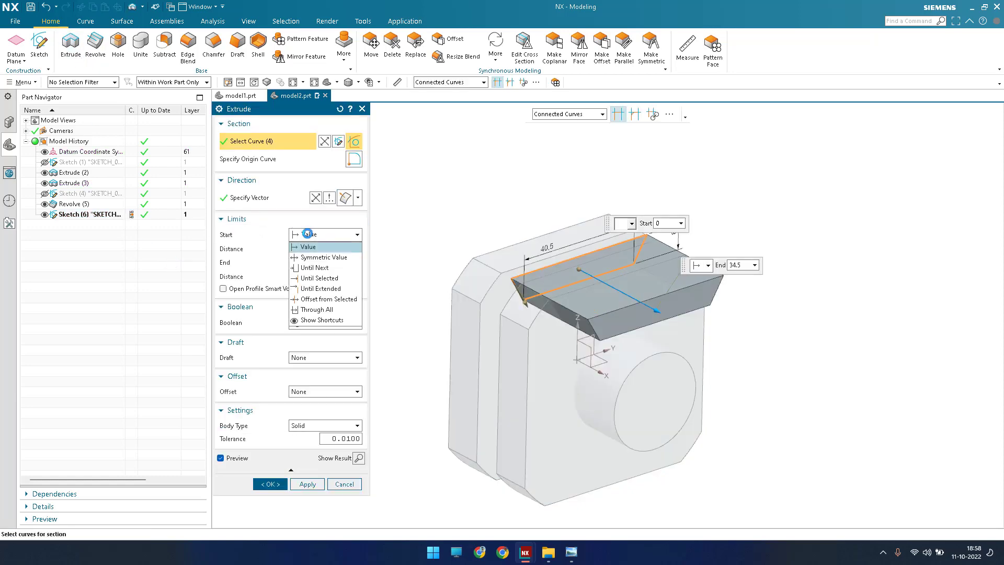
click(319, 261)
click(570, 552)
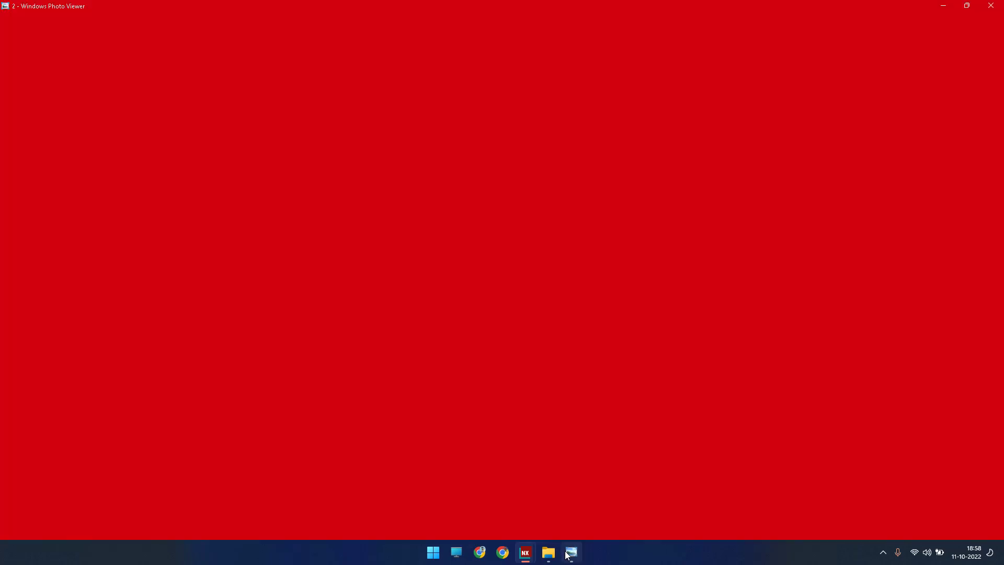
click(569, 553)
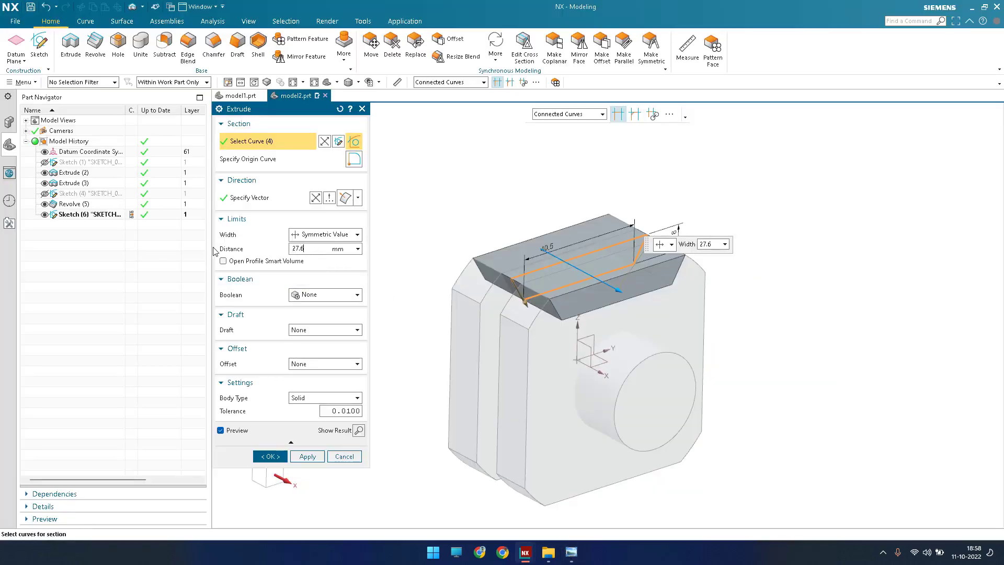
click(328, 295)
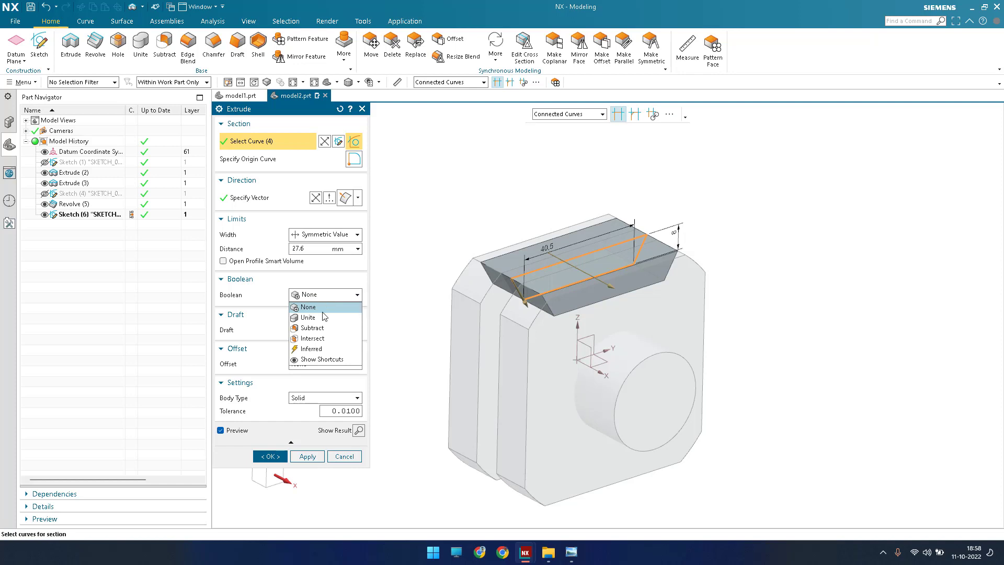
click(324, 308)
middle_click(360, 386)
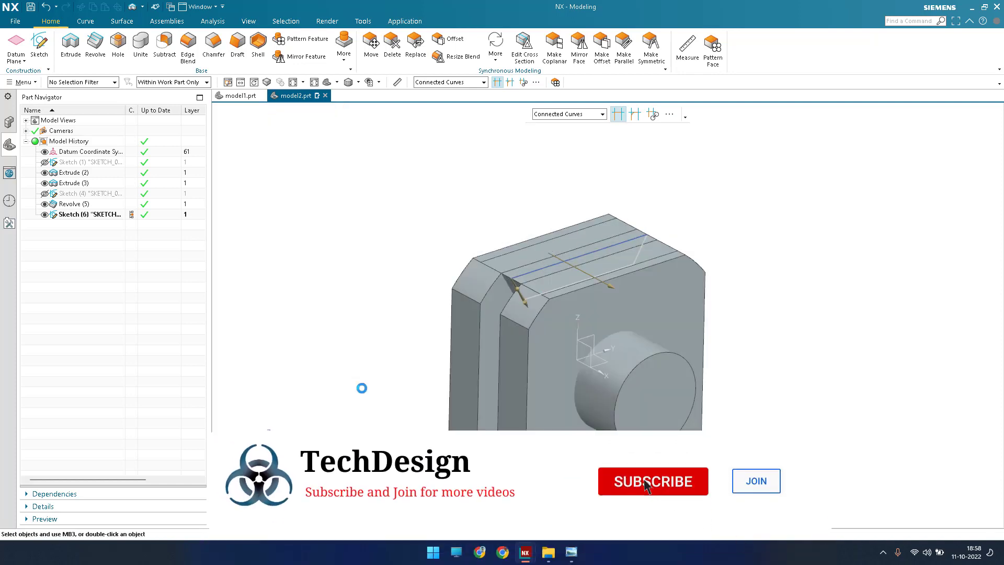
- Pattern the trapezoid extrude circularly about the hub axis, centred on the hub end face, with count 4 and pitch angle 90°
shift+middle_drag(351, 267, 366, 246)
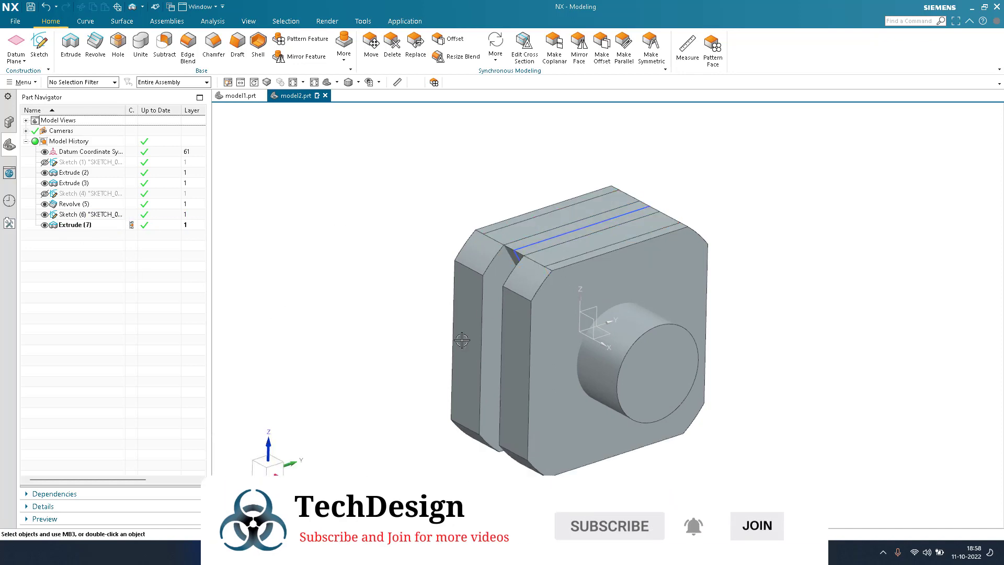
click(301, 44)
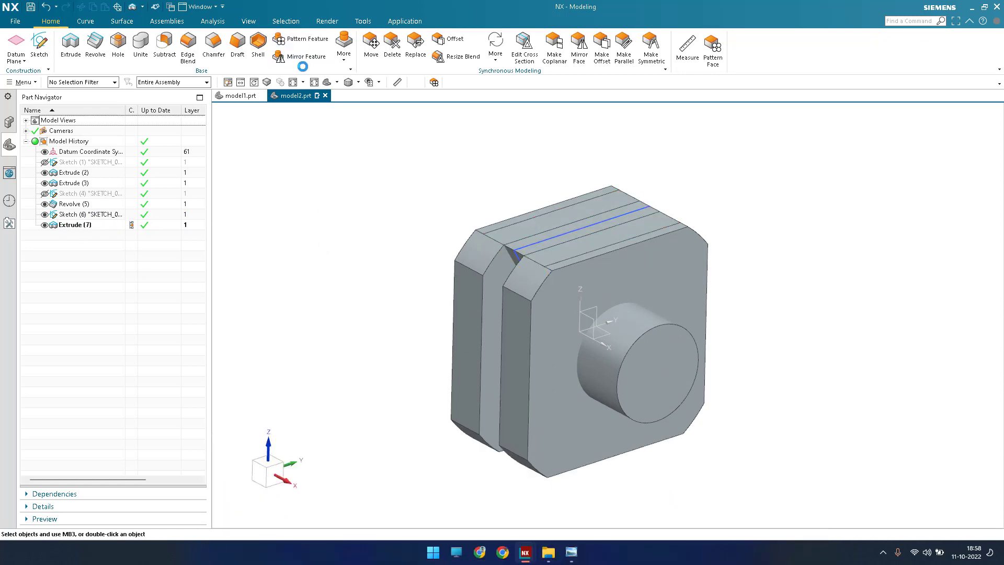
click(96, 226)
click(255, 224)
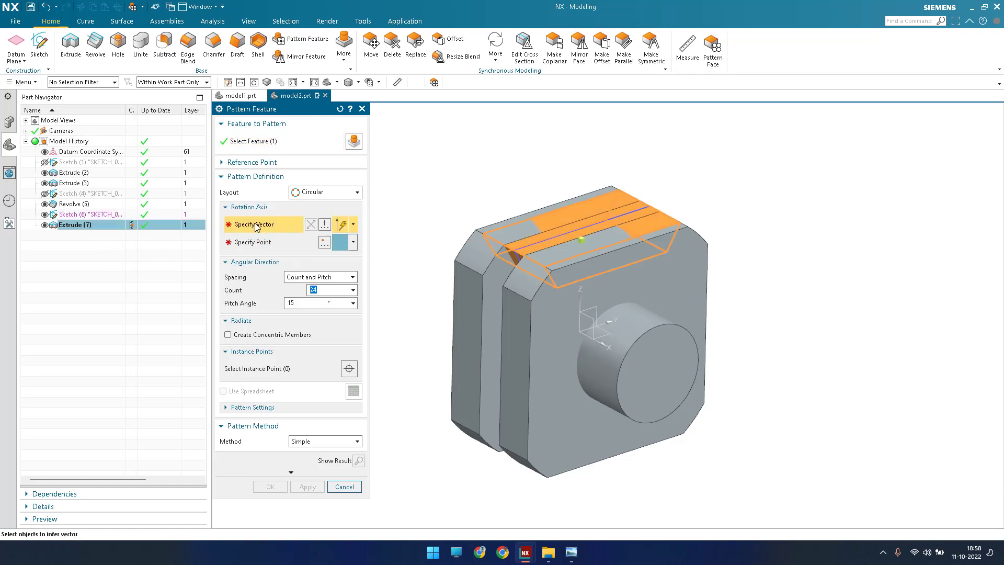
click(626, 320)
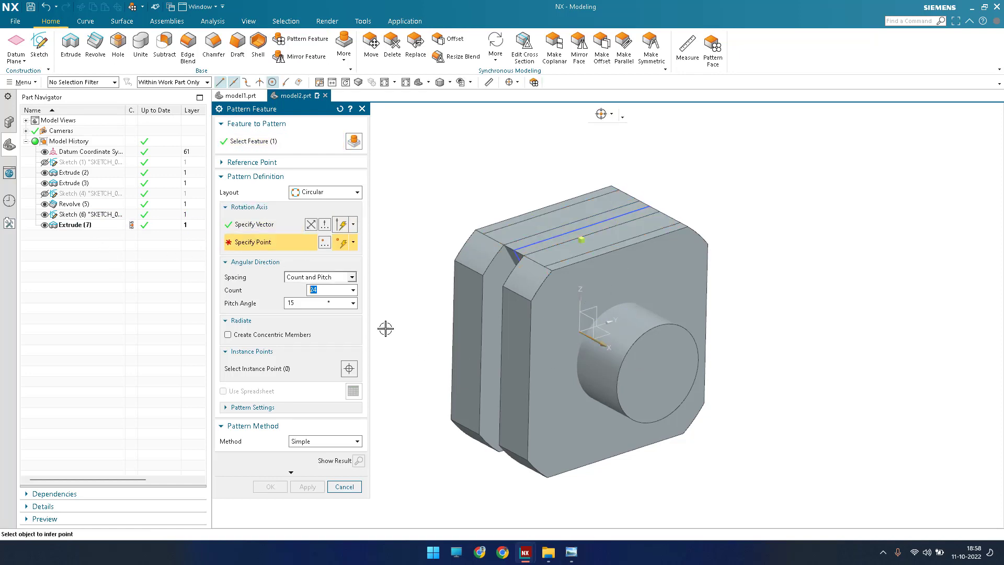
click(647, 329)
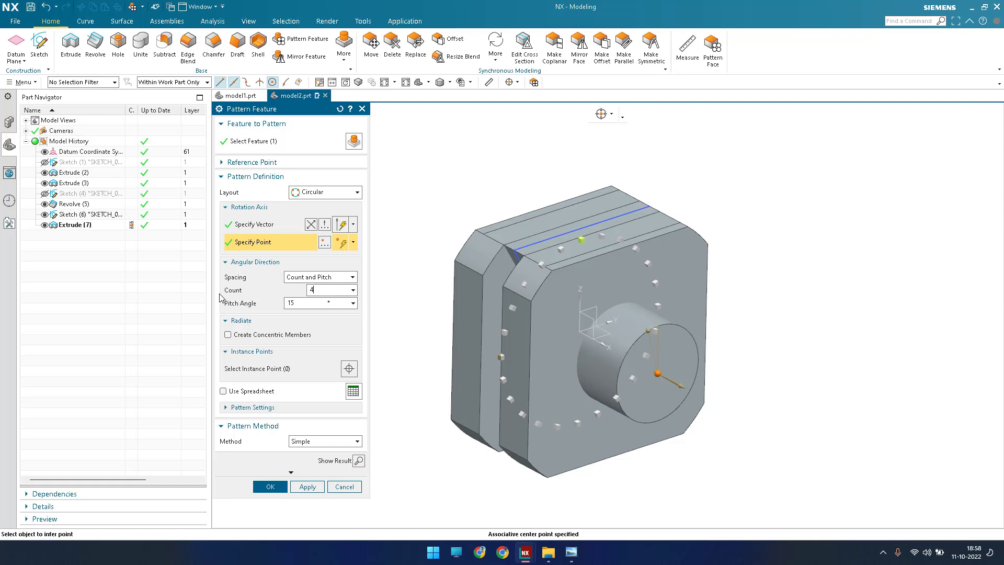
click(317, 302)
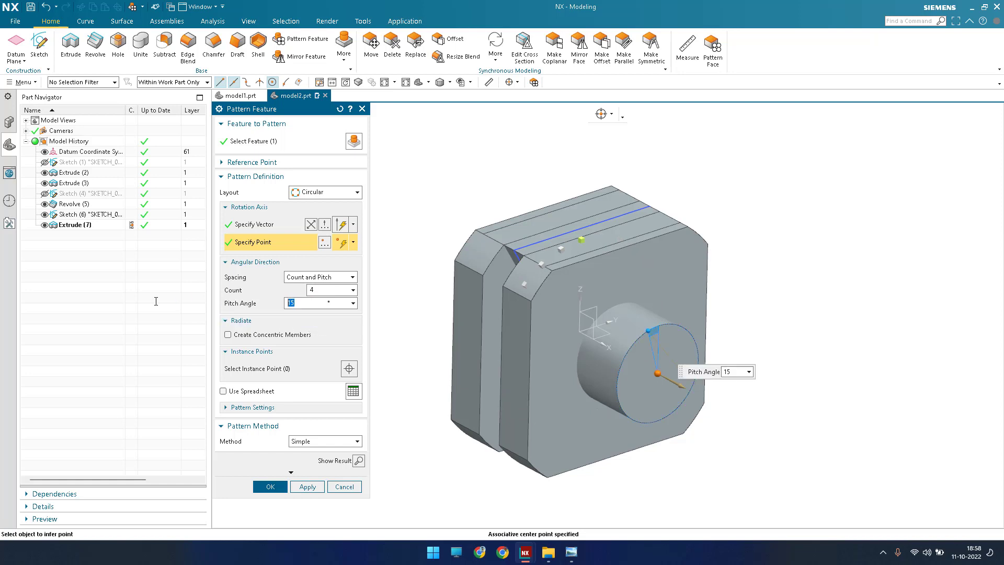
key(Return)
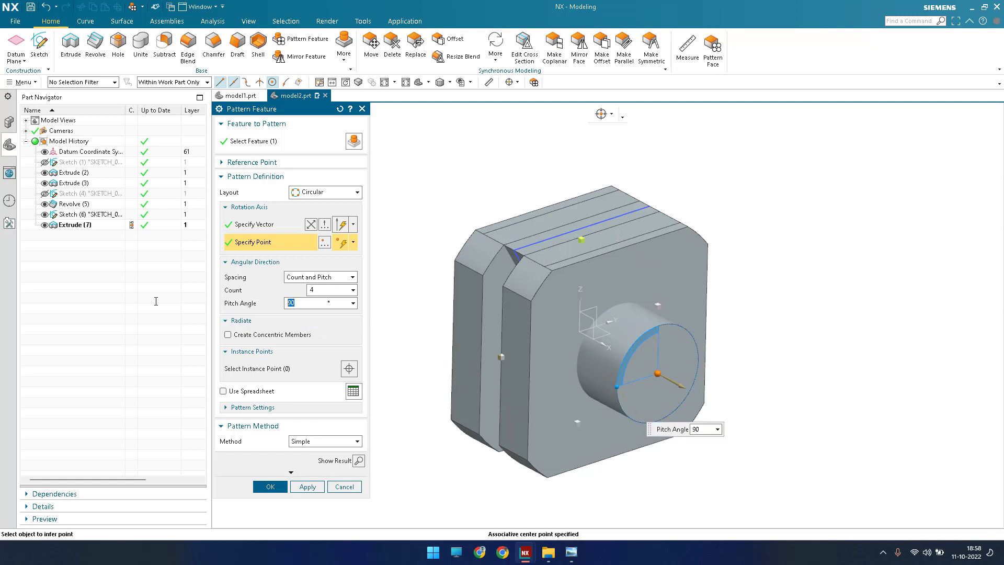
click(265, 486)
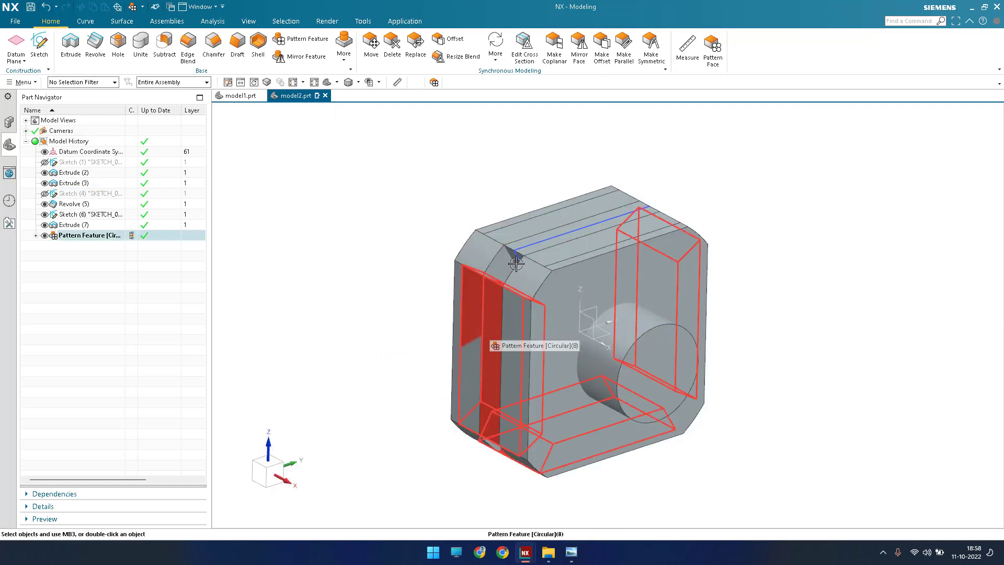
- Subtract the three patterned trapezoid bodies and the original trapezoid body from the square flange body
middle_drag(479, 397, 308, 315)
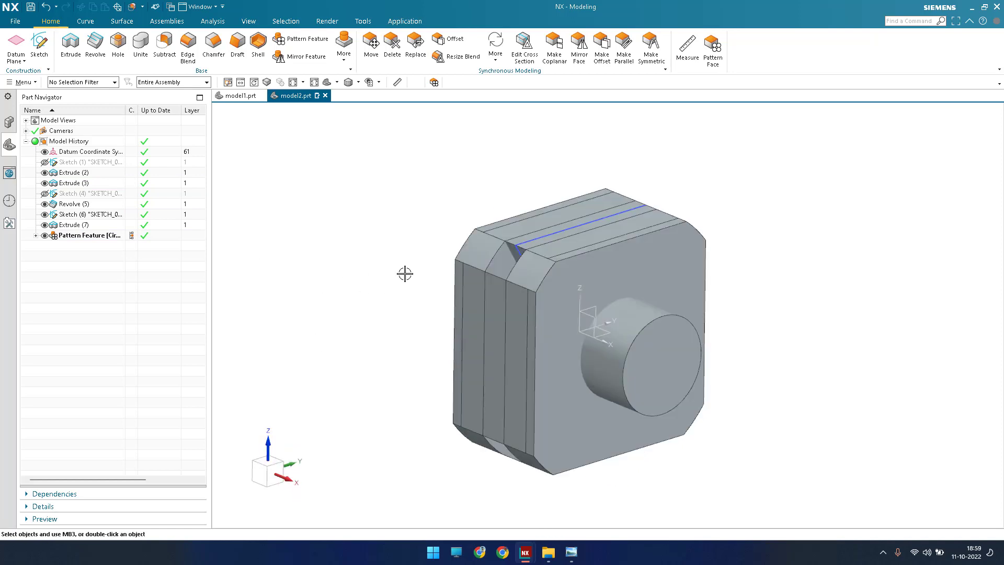
click(165, 44)
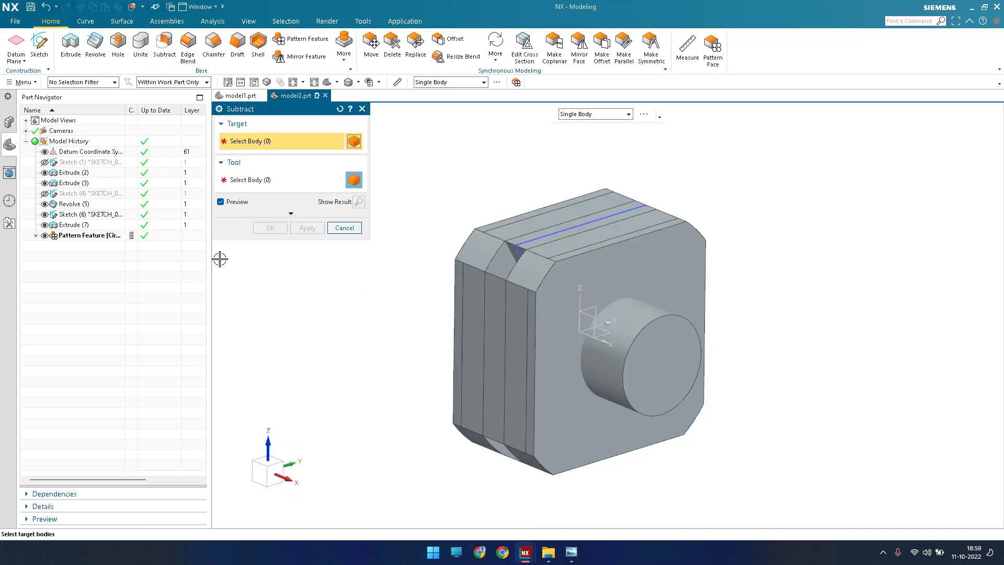
click(497, 260)
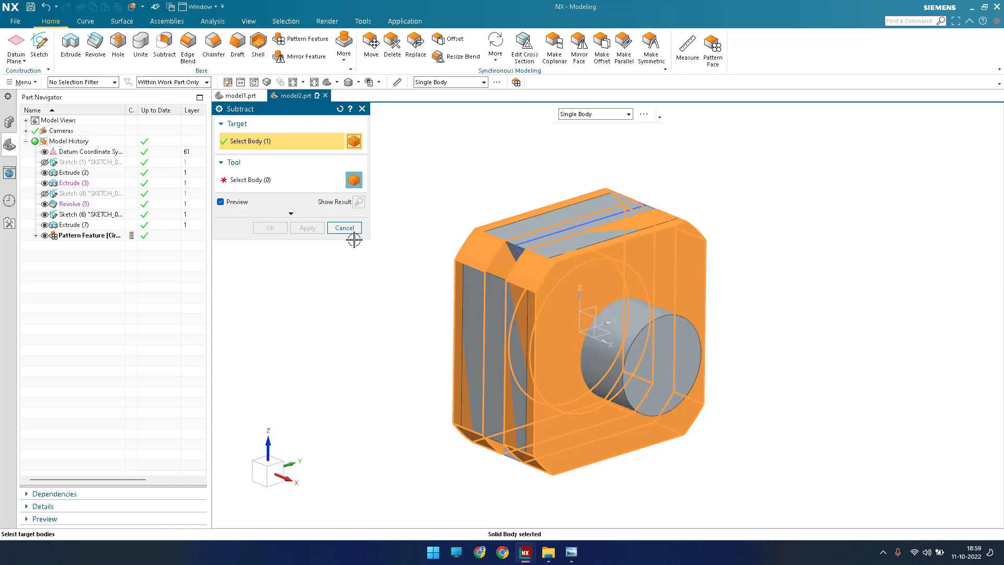
click(256, 180)
click(86, 236)
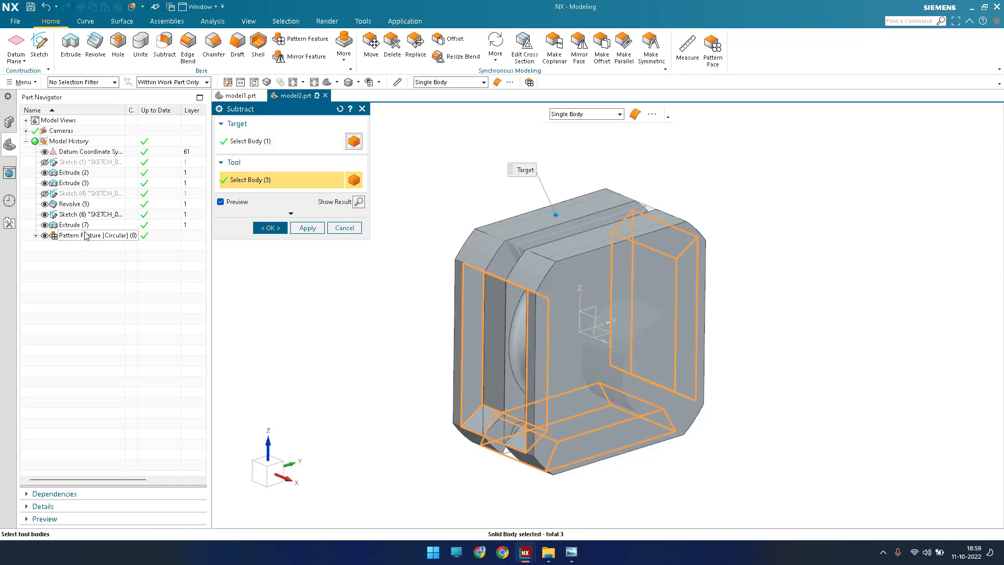
click(87, 226)
click(276, 233)
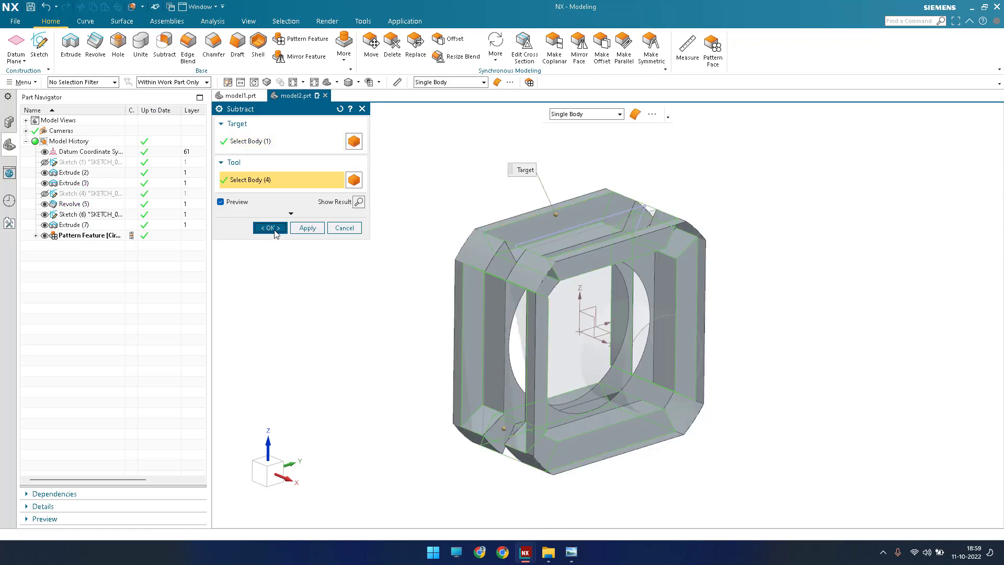
- Inspect the flange's edge recesses and hide the trapezoid sketch
middle_drag(425, 328, 417, 350)
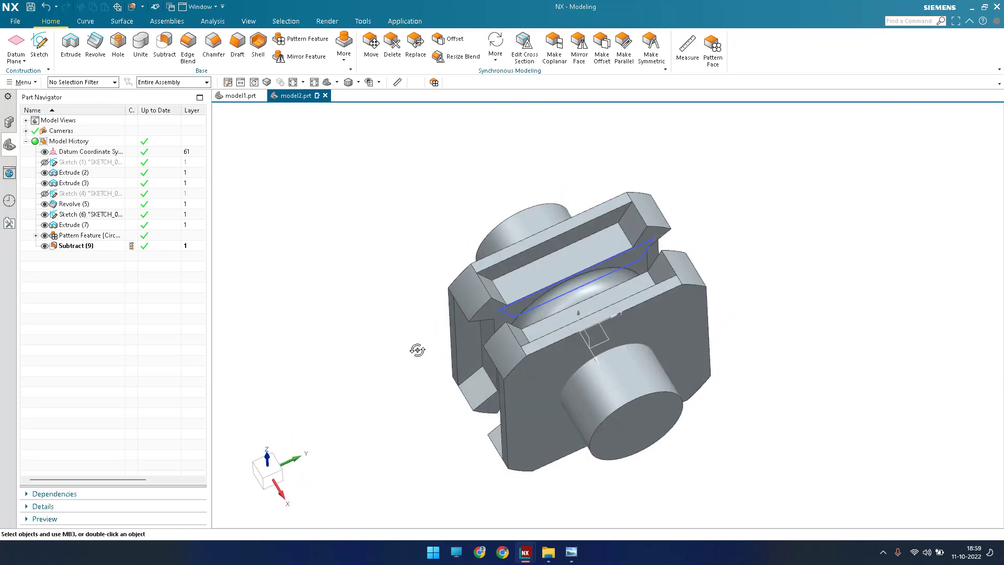
scroll(512, 304, up, 5)
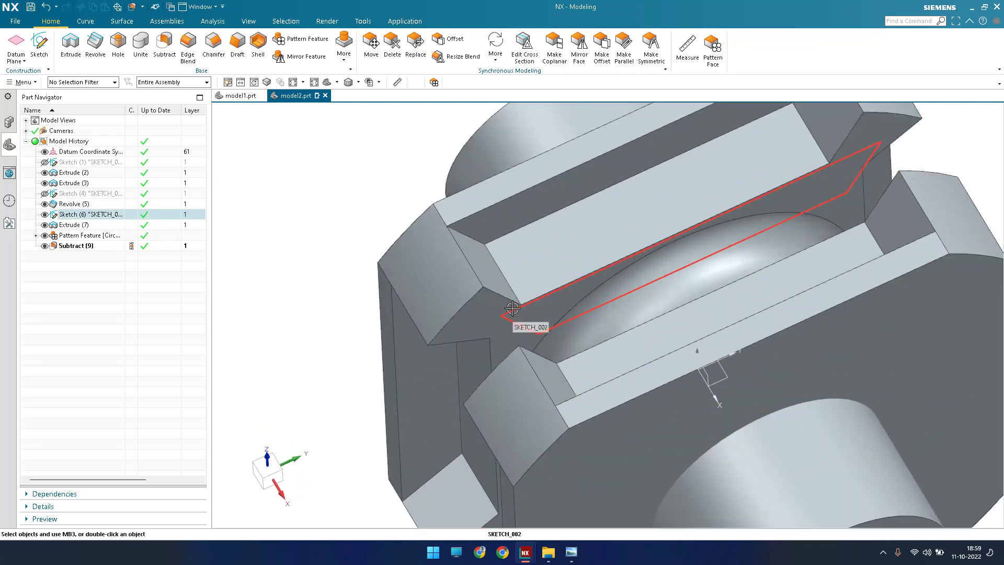
scroll(475, 288, down, 6)
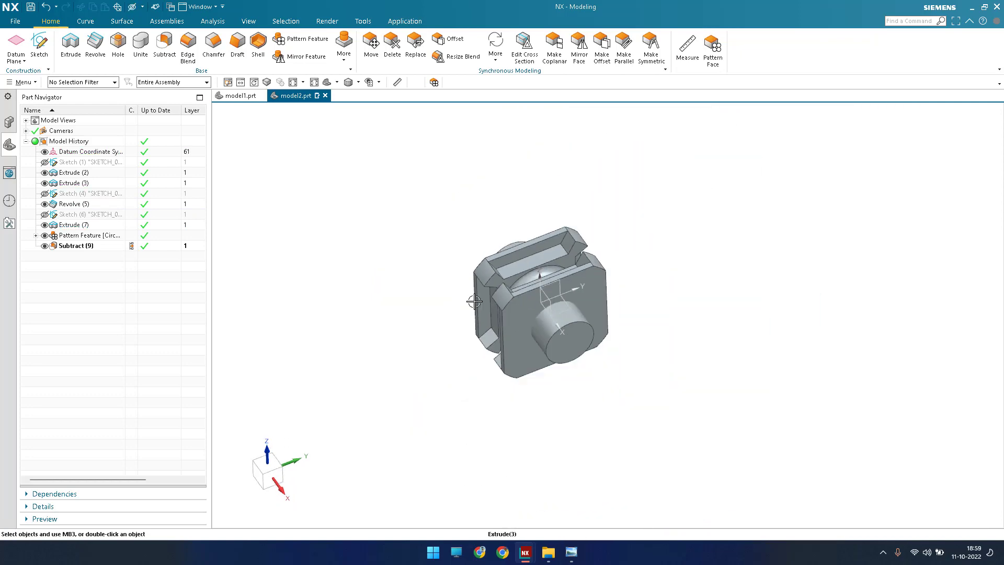
scroll(438, 308, up, 3)
scroll(438, 308, up, 2)
middle_drag(466, 292, 433, 327)
scroll(442, 335, down, 2)
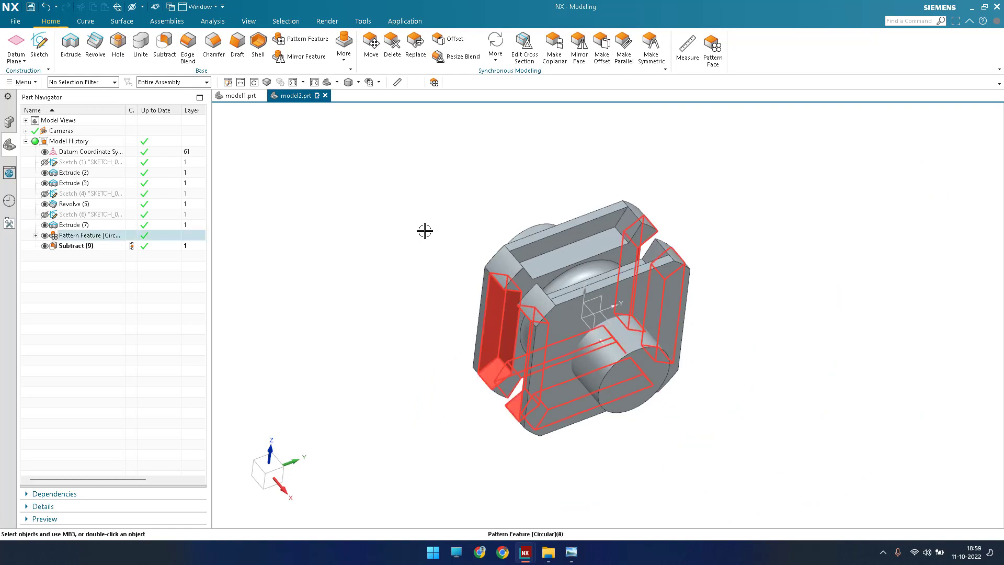
- Unite the flange with all remaining solid bodies into one body
click(142, 47)
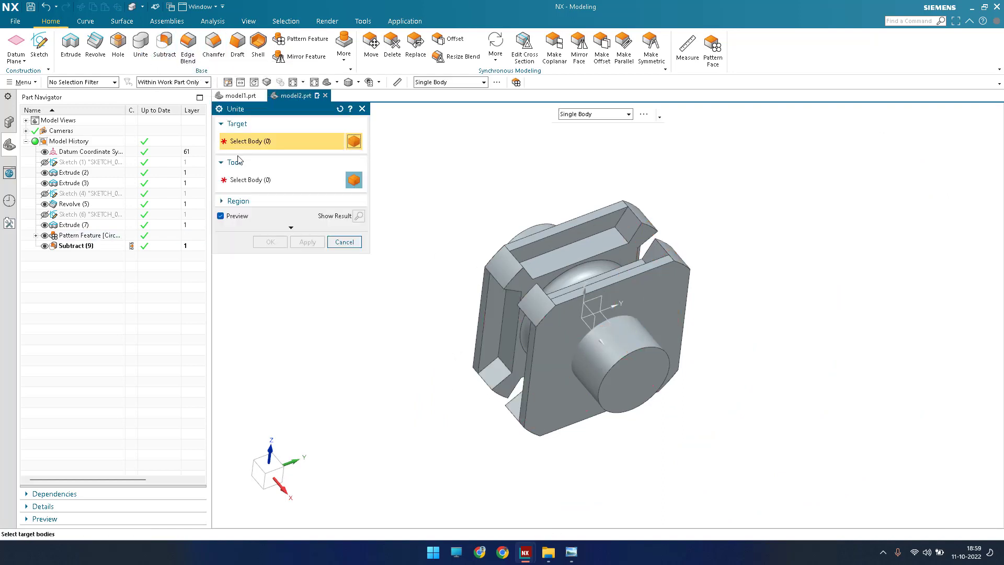
click(527, 374)
drag(441, 195, 724, 446)
click(267, 242)
mouse_move(410, 344)
middle_down()
mouse_move(401, 305)
mouse_move(405, 329)
middle_up()
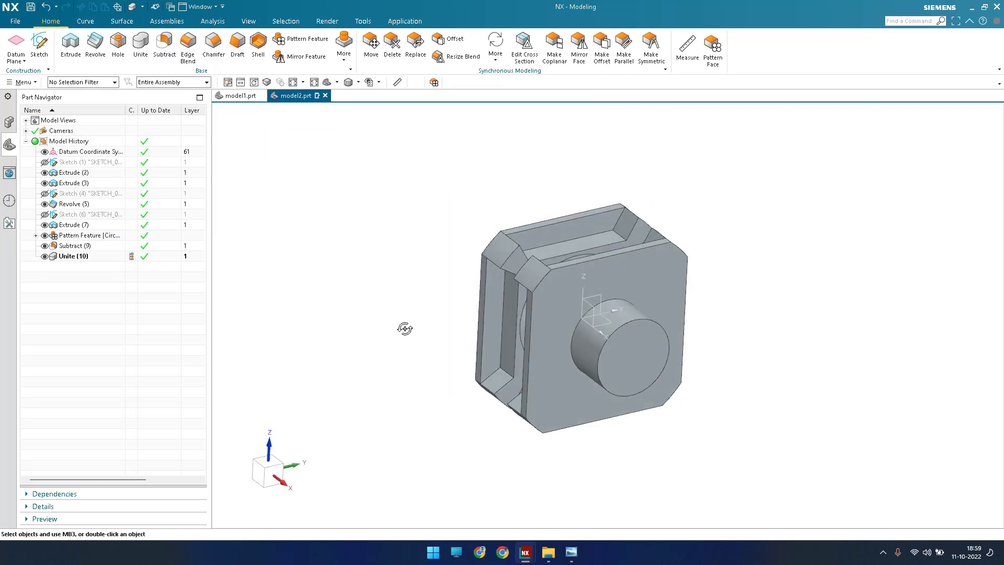
- Check the groove edge radius in the reference drawing and start a 1.1 mm edge blend on the groove-side edges of two flange corners
click(572, 550)
drag(244, 362, 271, 319)
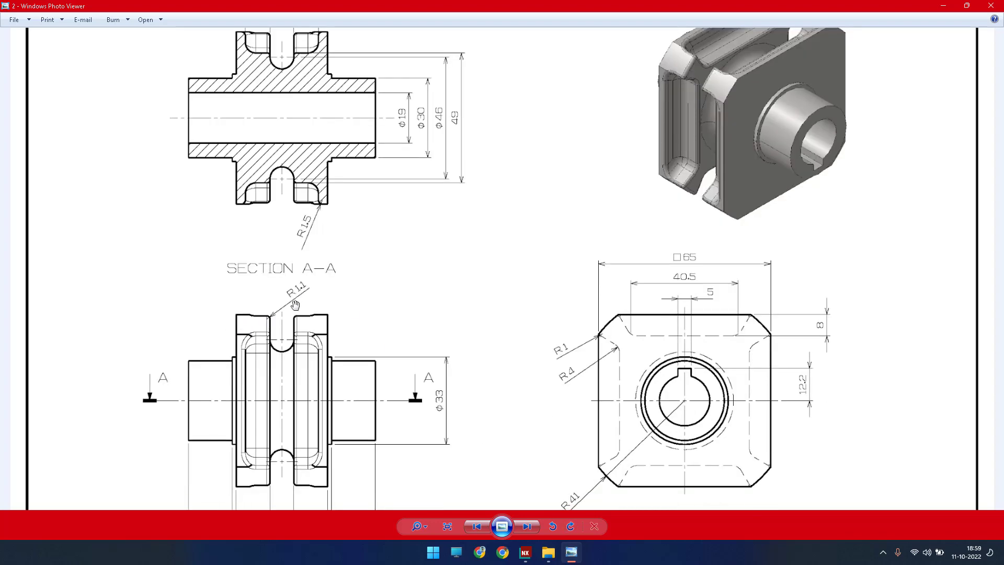
click(944, 6)
scroll(542, 251, up, 3)
scroll(543, 251, down, 3)
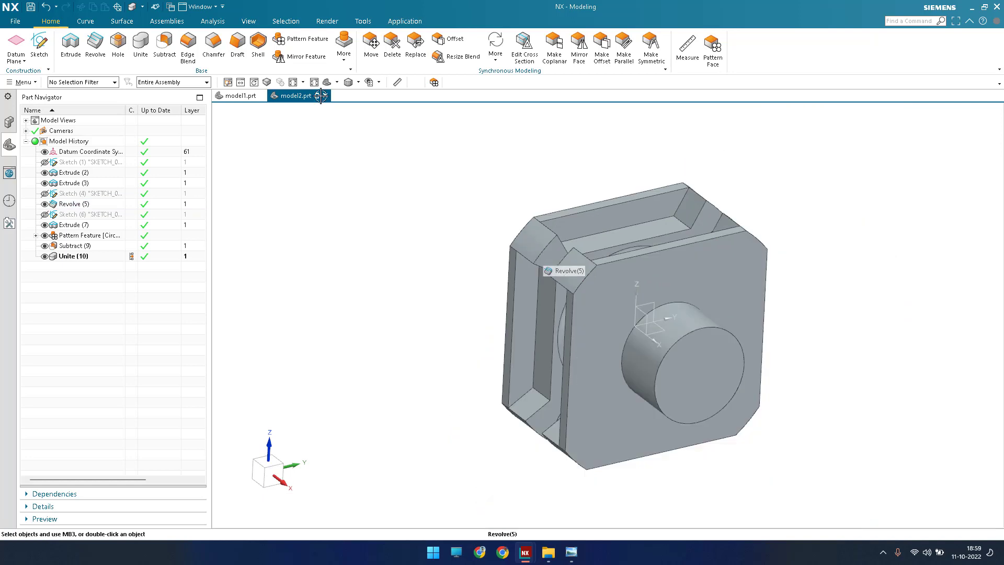
click(187, 47)
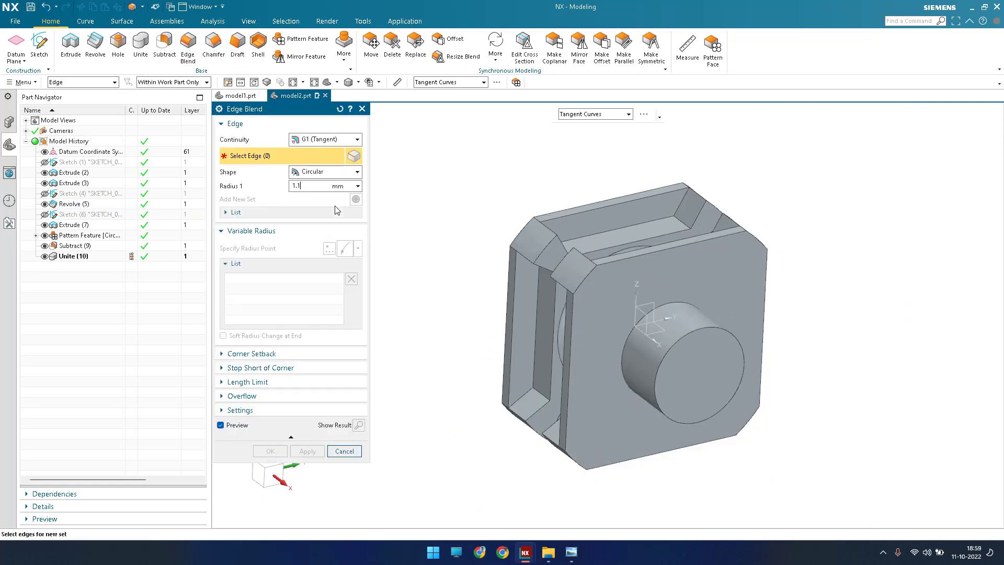
scroll(531, 248, up, 3)
click(556, 283)
scroll(592, 306, down, 2)
scroll(592, 306, down, 3)
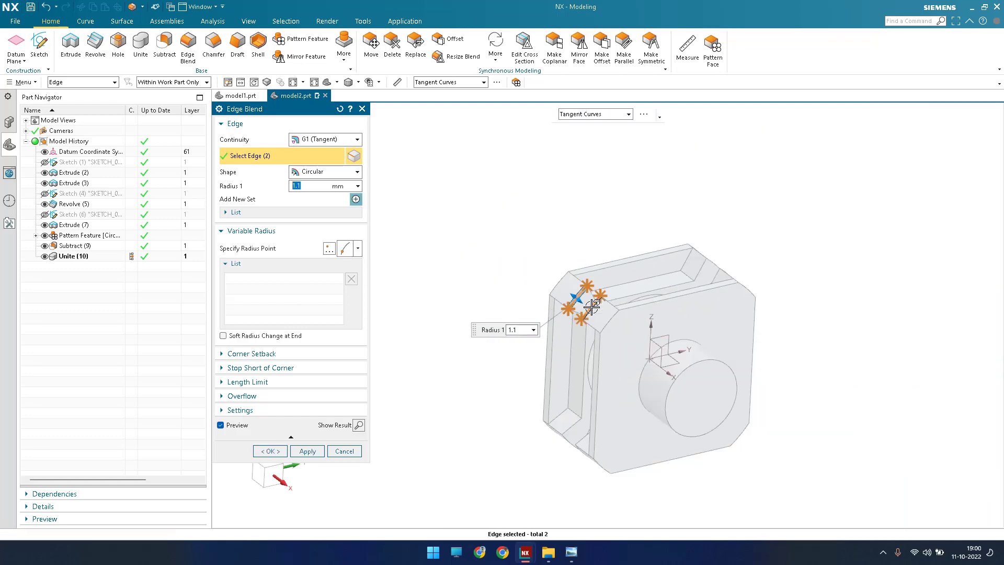
scroll(628, 304, up, 1)
scroll(701, 272, up, 4)
click(709, 269)
click(721, 303)
scroll(721, 302, down, 3)
- Add the groove-side edges of the remaining two flange corners to the 1.1 mm edge blend and apply it
middle_drag(721, 303, 674, 345)
scroll(671, 349, up, 4)
click(675, 342)
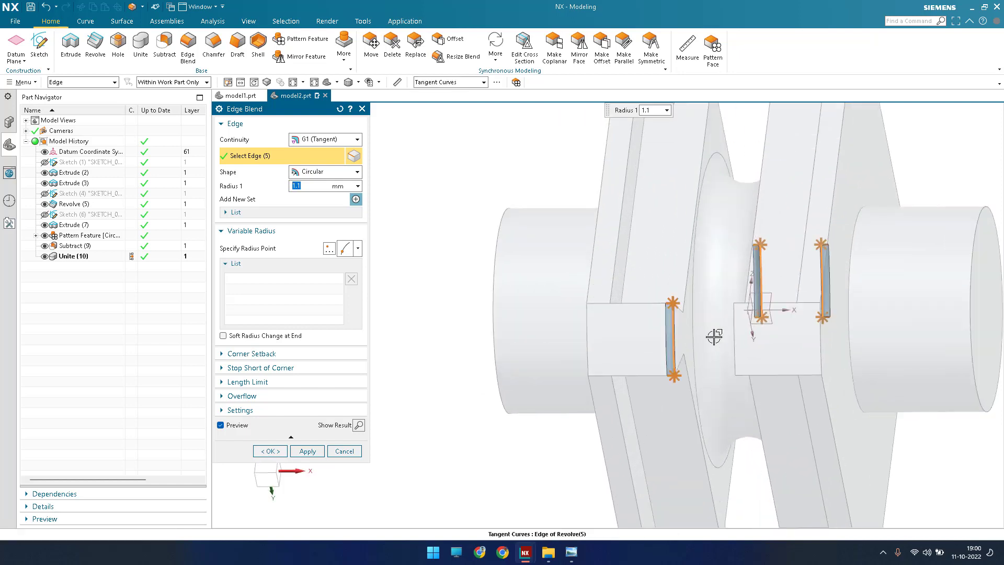
click(734, 347)
scroll(696, 317, down, 3)
middle_drag(689, 313, 647, 325)
scroll(651, 314, up, 5)
click(664, 235)
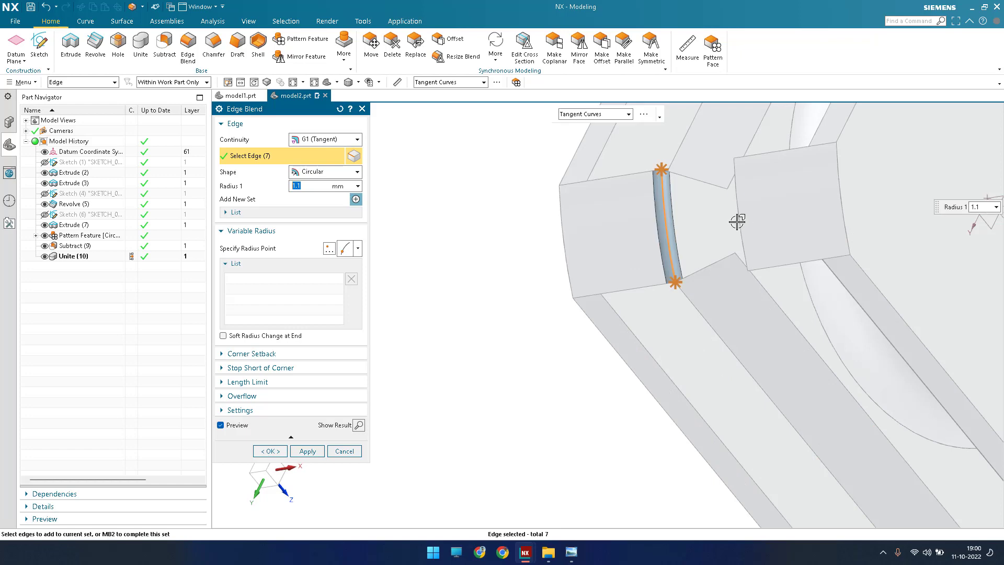
click(739, 217)
click(277, 454)
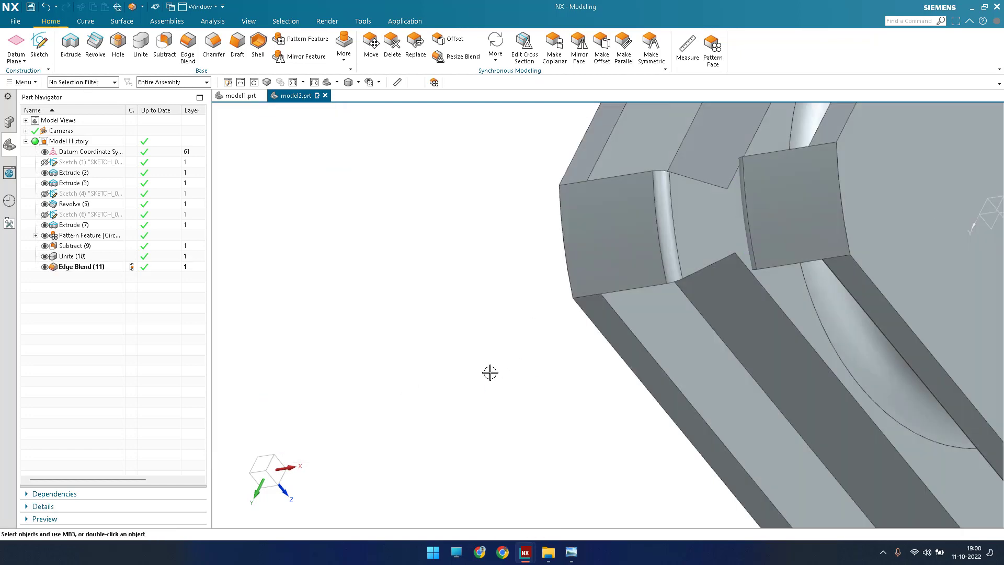
- Look up the recess corner radius in the reference drawing
scroll(489, 370, down, 3)
key(alt+Tab)
mouse_move(533, 306)
mouse_down()
mouse_move(466, 273)
mouse_move(523, 335)
mouse_move(625, 363)
mouse_move(617, 356)
mouse_up()
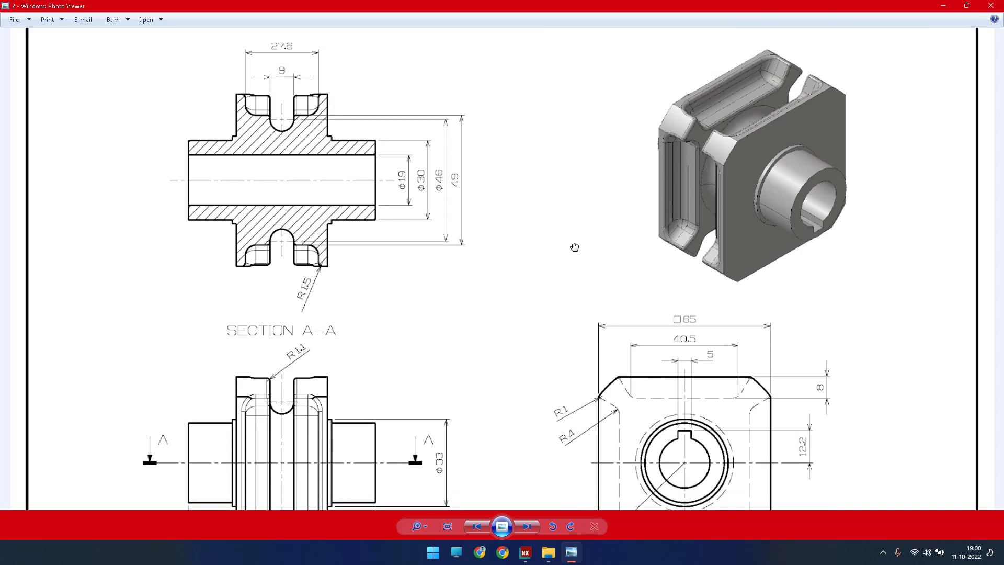
scroll(575, 272, down, 2)
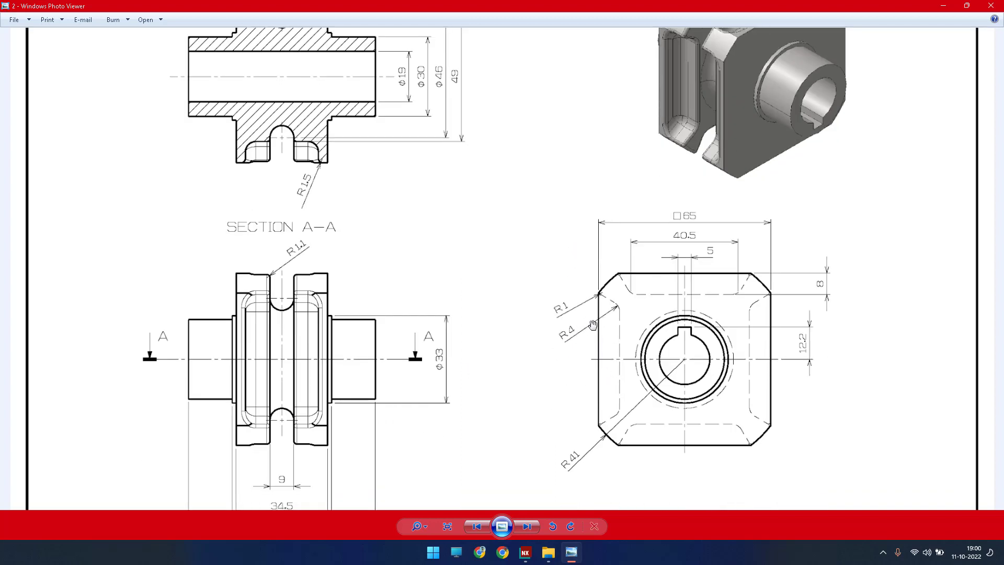
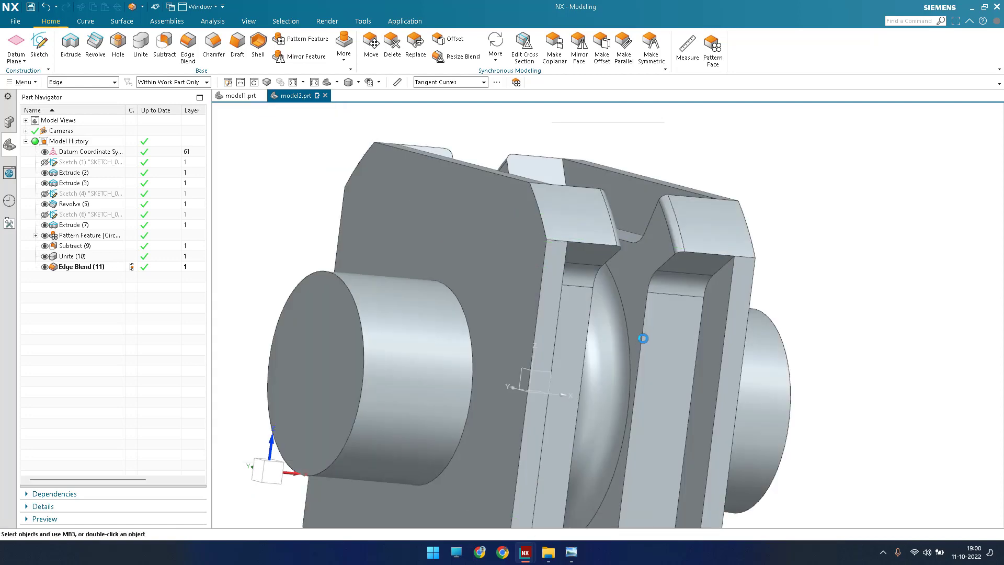
- Inspect the blended recess corners and check the remaining recess radii in the drawing's section view
scroll(643, 336, down, 3)
middle_drag(644, 336, 576, 303)
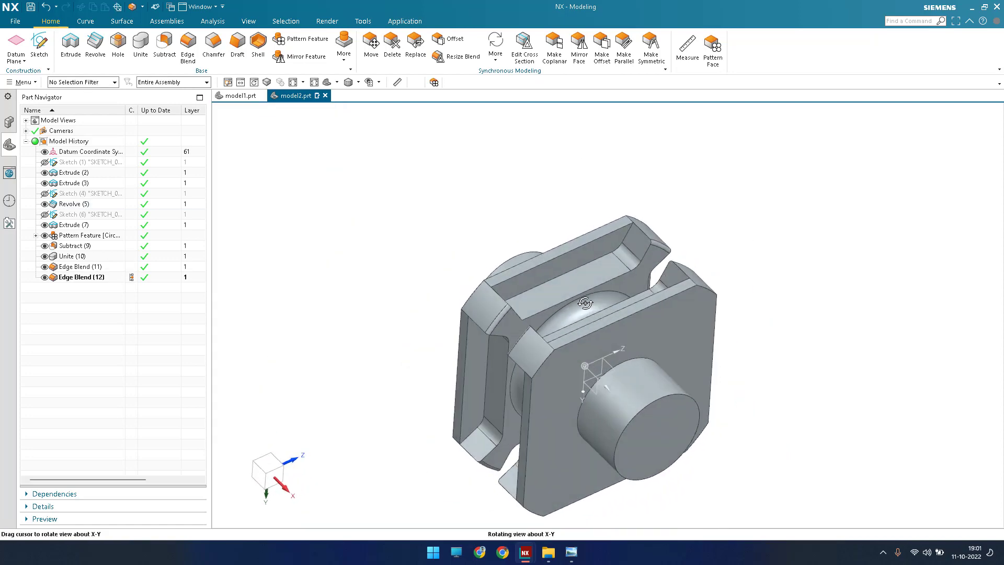
scroll(585, 278, up, 5)
scroll(588, 274, down, 3)
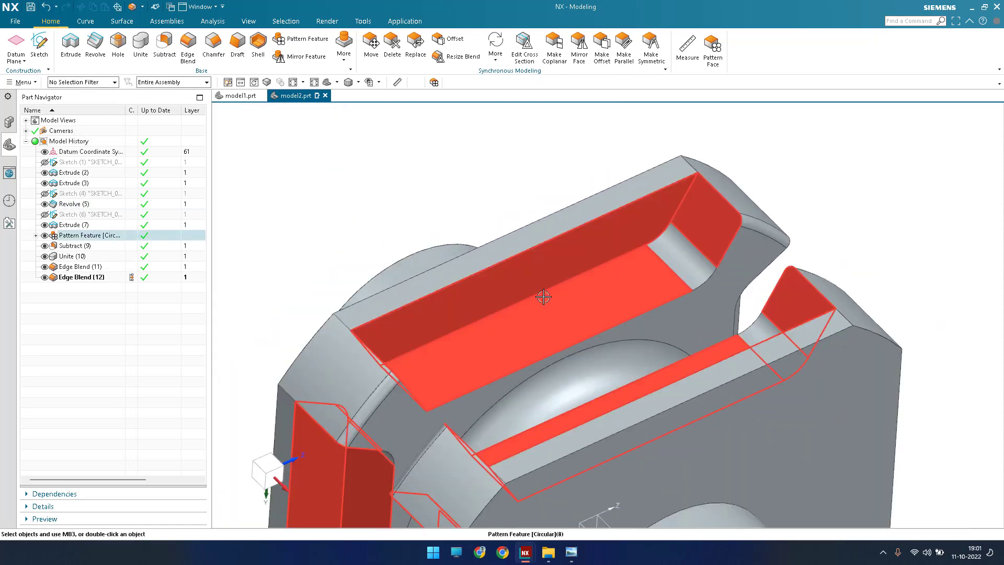
click(571, 553)
scroll(328, 162, up, 2)
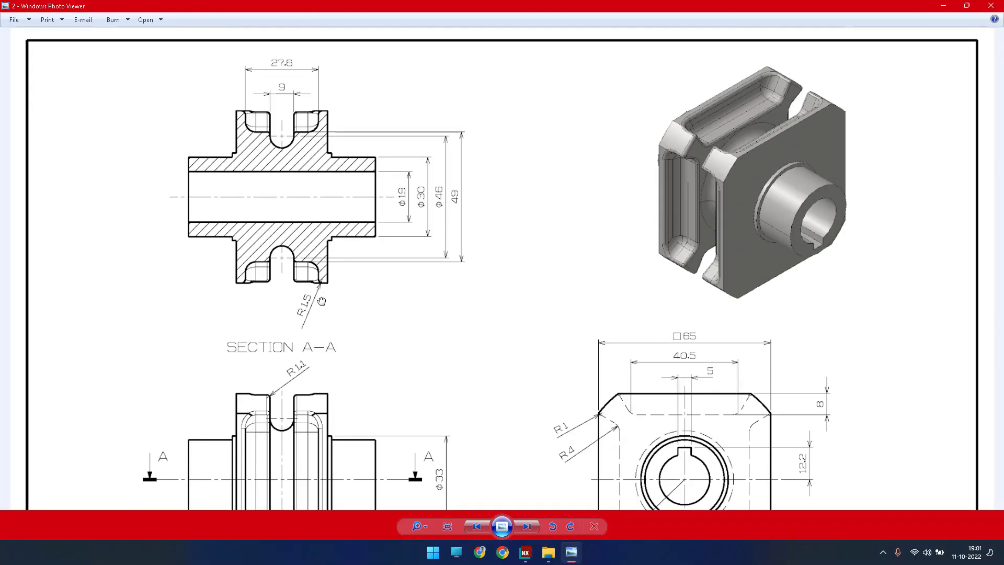
click(943, 5)
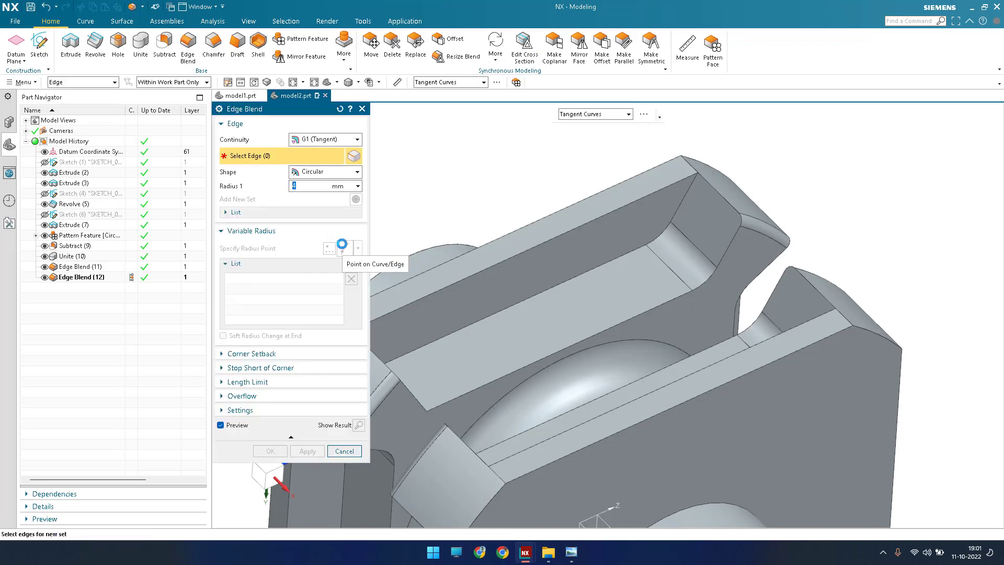
- Start a 4 mm edge blend and select the inner floor edge chains of the first three flange recesses
click(460, 325)
middle_drag(655, 224, 617, 418)
scroll(722, 350, down, 3)
click(725, 359)
scroll(679, 313, up, 3)
click(679, 313)
scroll(679, 313, down, 3)
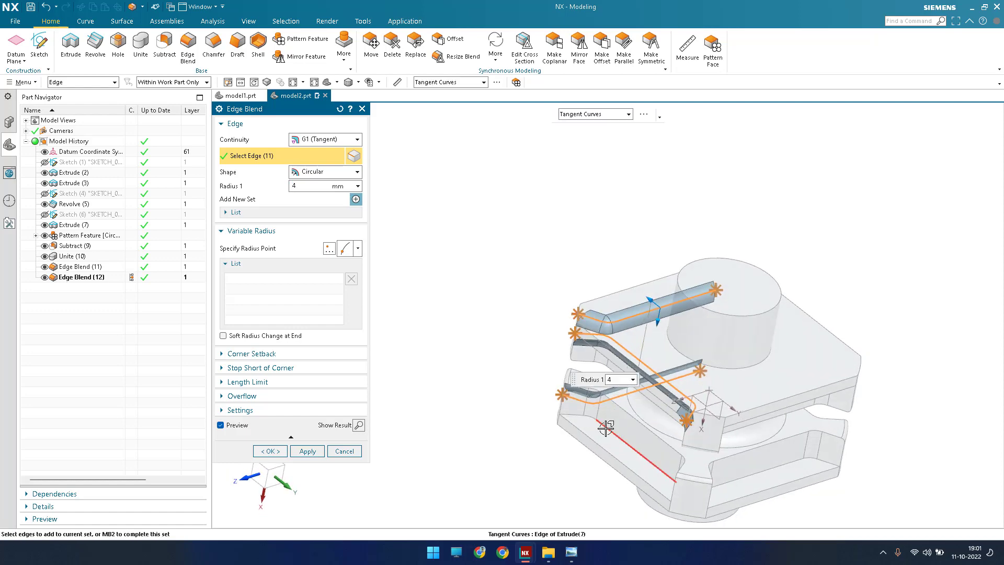
- Add the floor edge chains of the remaining flange recesses to the 4 mm edge blend and apply it
click(622, 449)
click(753, 474)
middle_drag(767, 429, 742, 310)
click(763, 458)
click(663, 321)
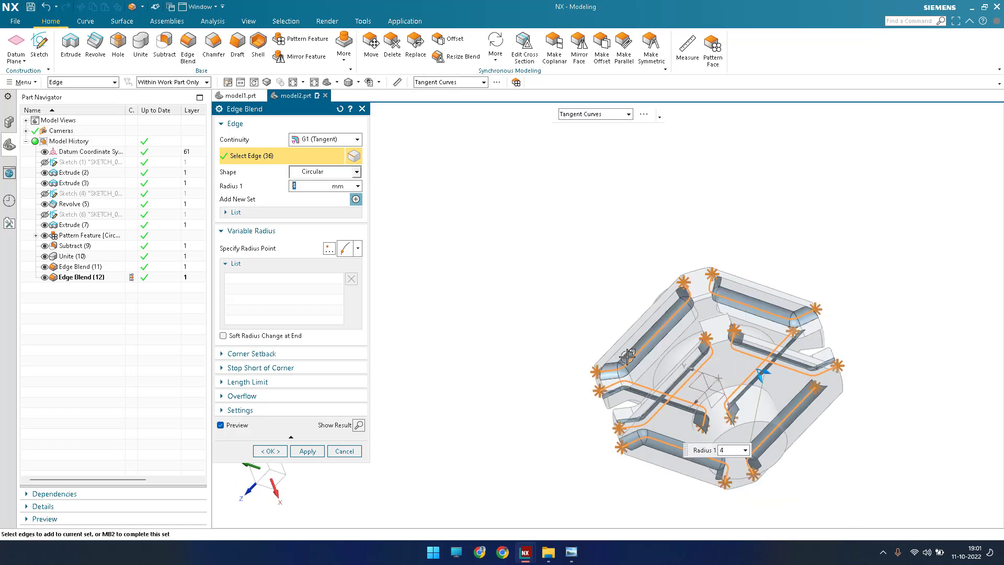
middle_drag(663, 320, 618, 321)
click(270, 451)
- Look up the radius for the recess rim edges in the reference drawing
scroll(722, 334, up, 5)
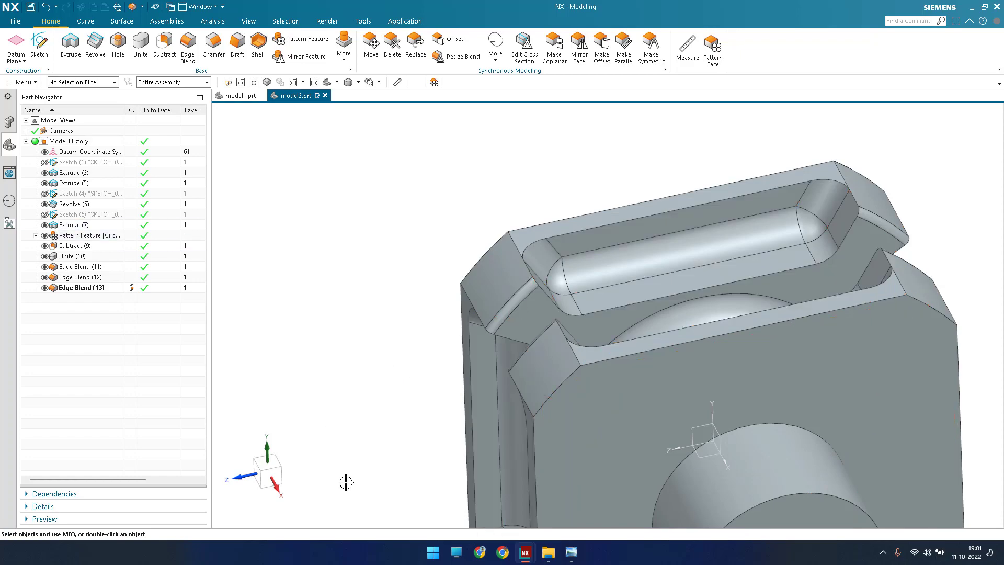
click(571, 552)
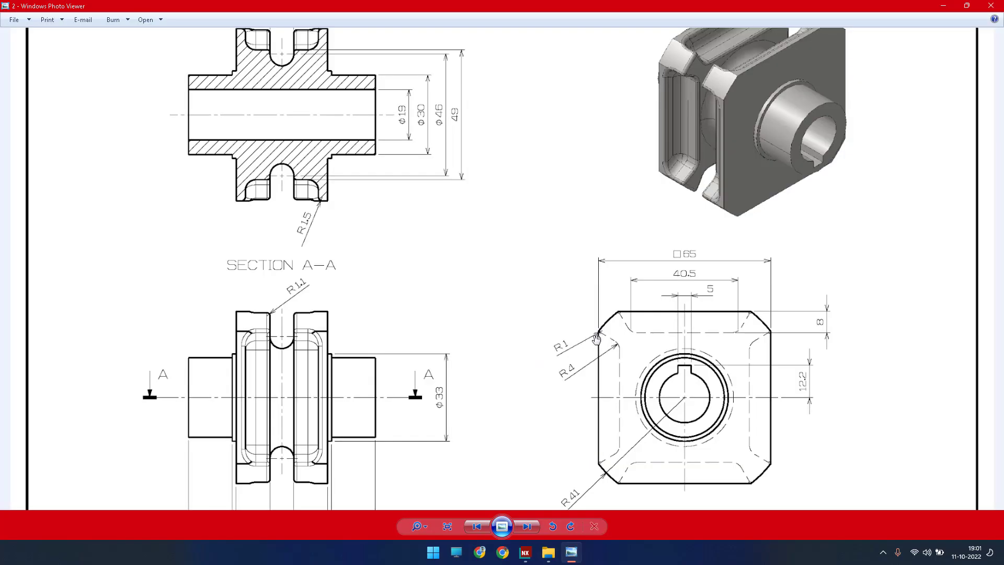
click(943, 5)
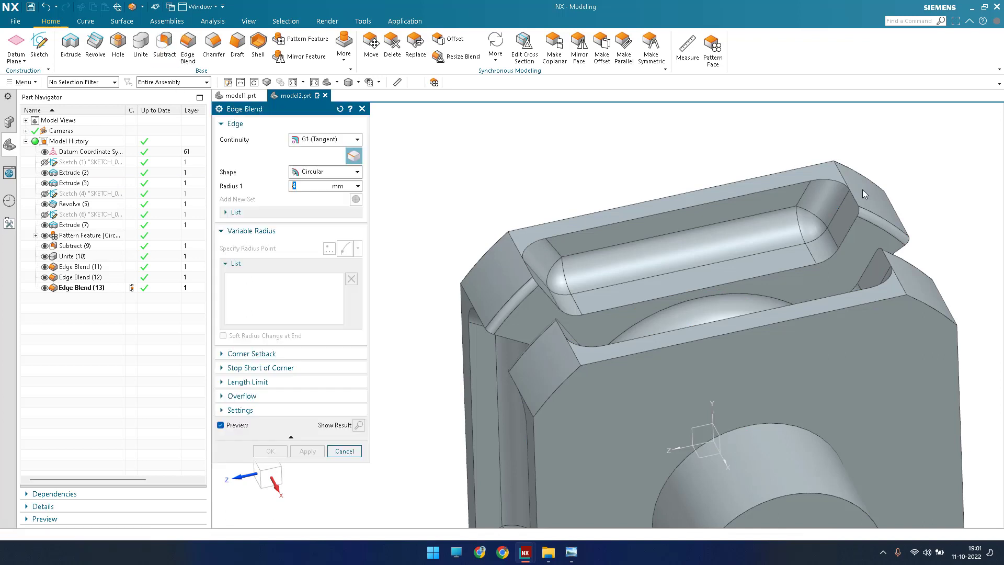
click(621, 223)
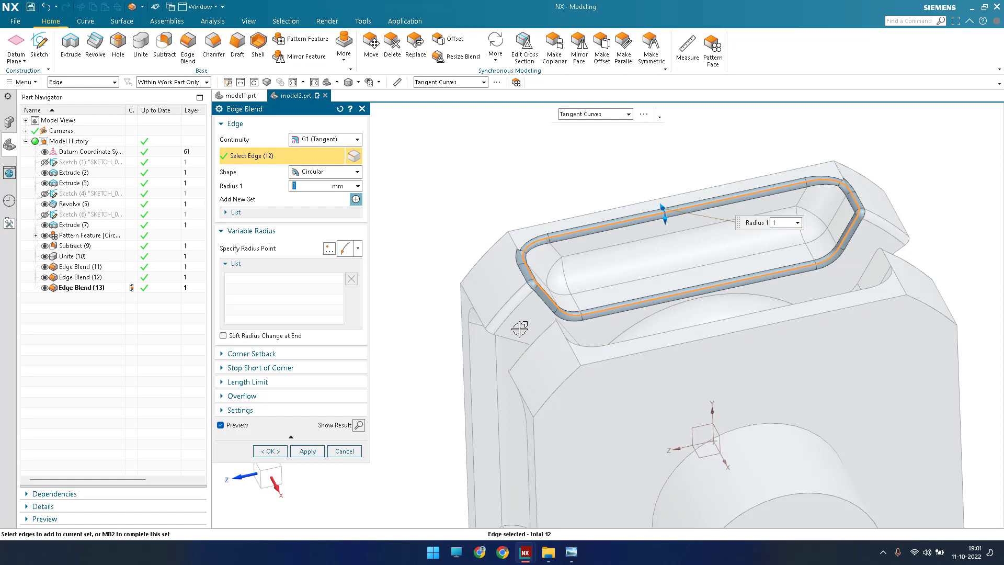
middle_drag(520, 329, 517, 309)
click(510, 266)
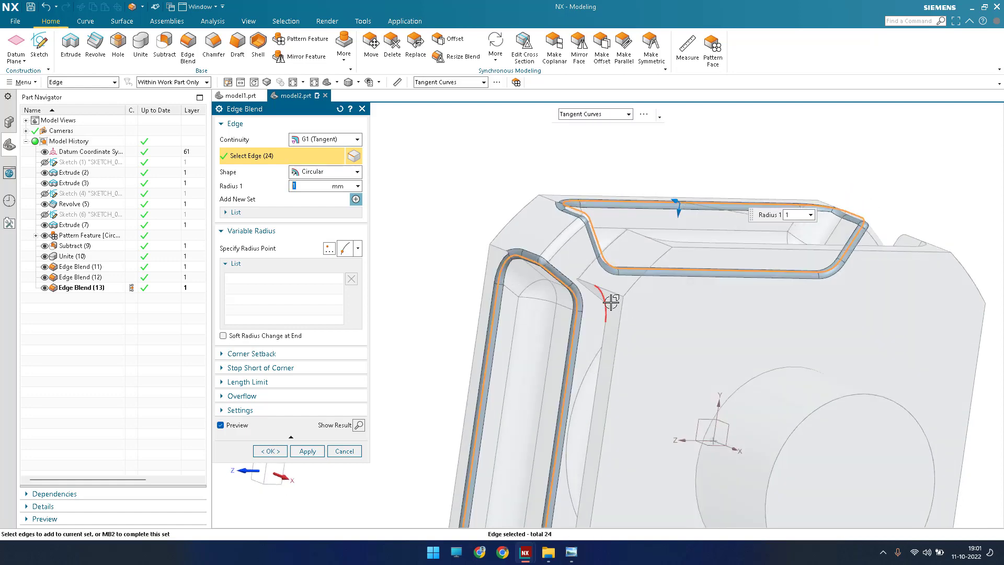
click(611, 302)
middle_drag(679, 251, 617, 204)
click(592, 299)
scroll(690, 274, up, 5)
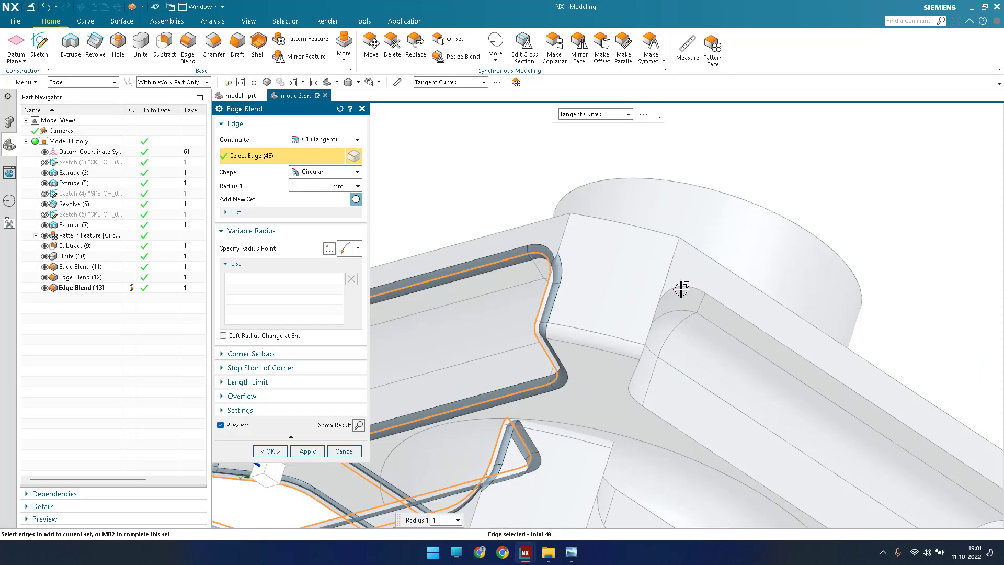
scroll(664, 335, down, 5)
click(608, 394)
scroll(606, 393, down, 2)
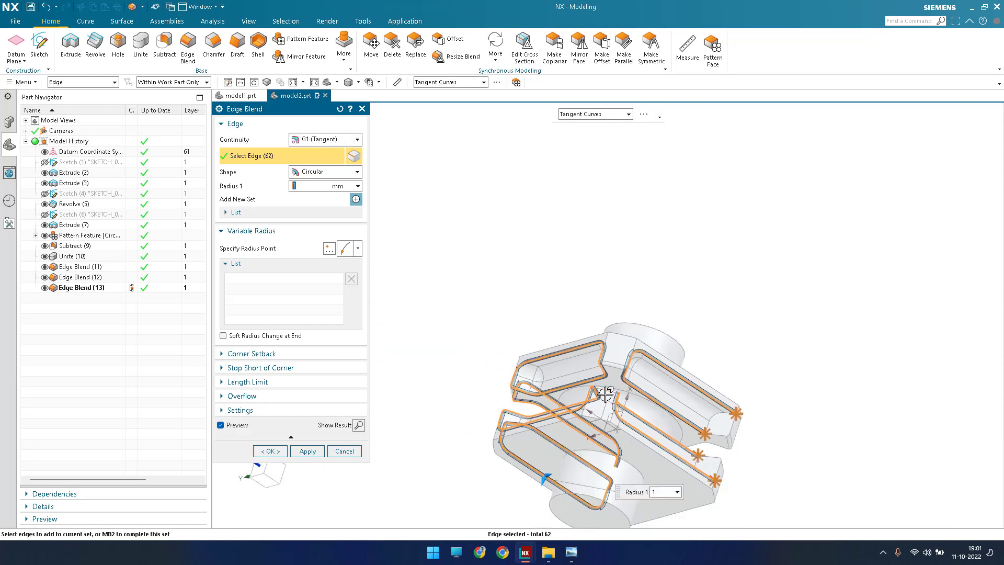
middle_drag(606, 393, 466, 380)
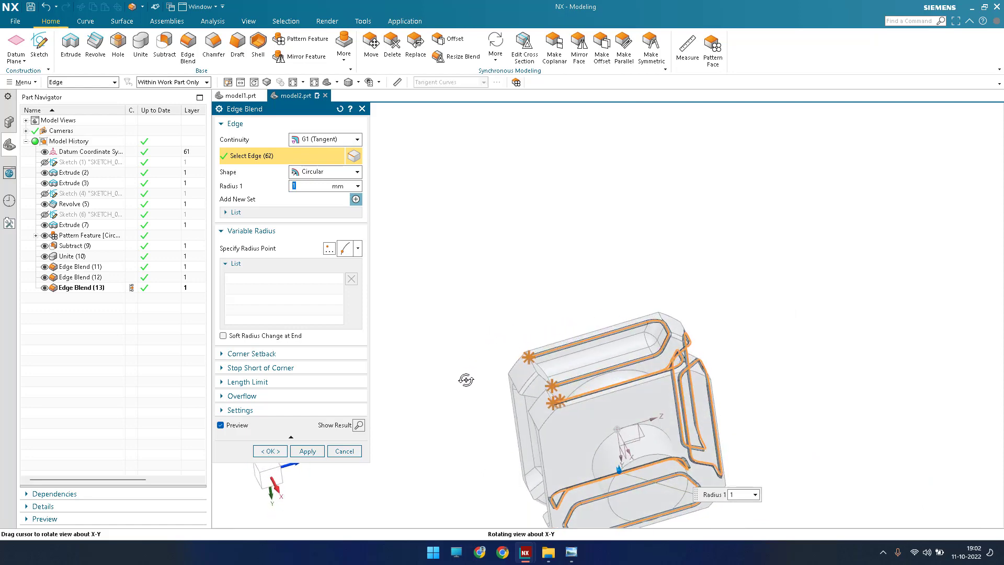
scroll(547, 388, up, 5)
scroll(548, 388, down, 2)
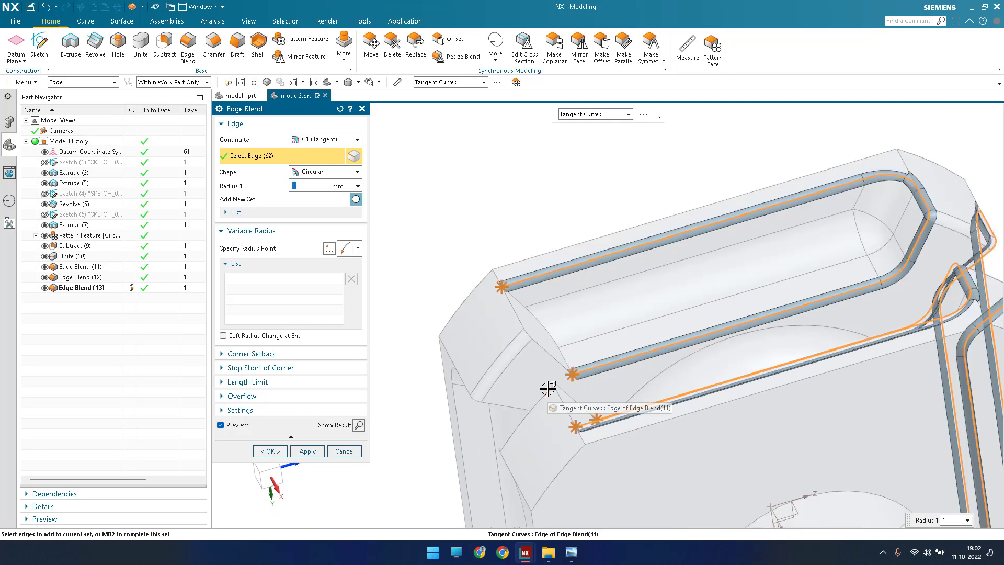
middle_click(511, 306)
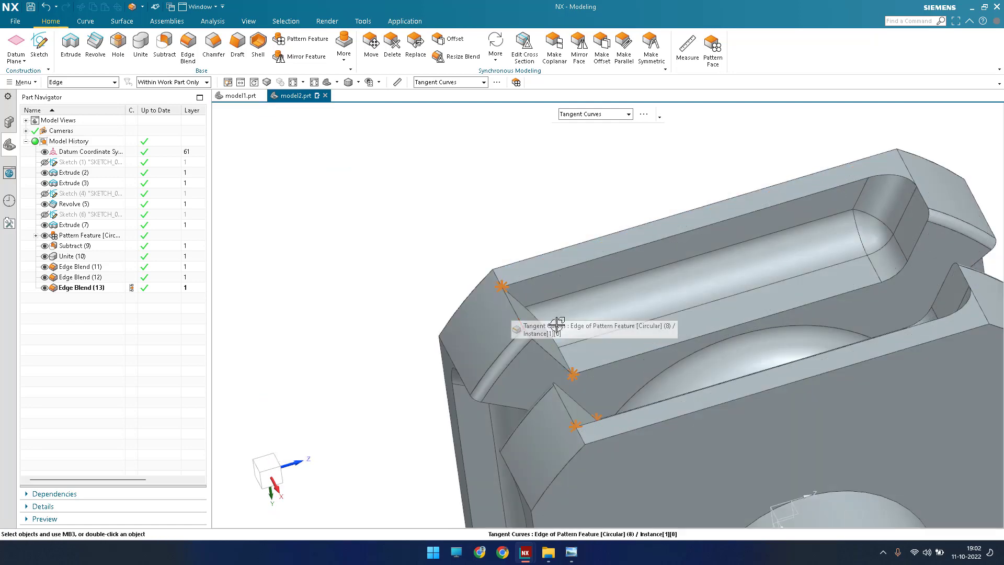
- Edit the 4 mm corner edge blend to include the unblended vertical corner edge of the recess in the first flange
middle_drag(572, 316, 606, 299)
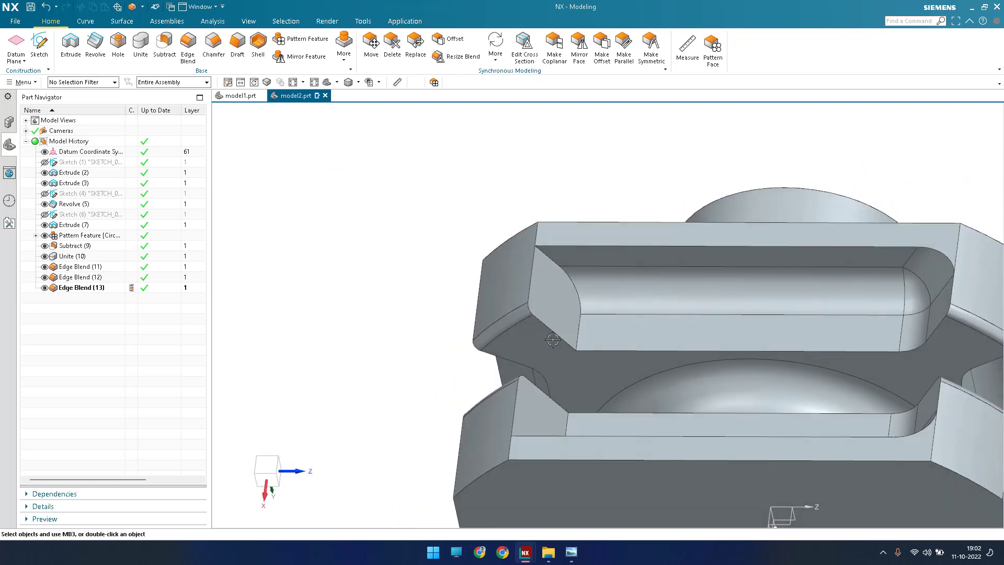
double_click(592, 306)
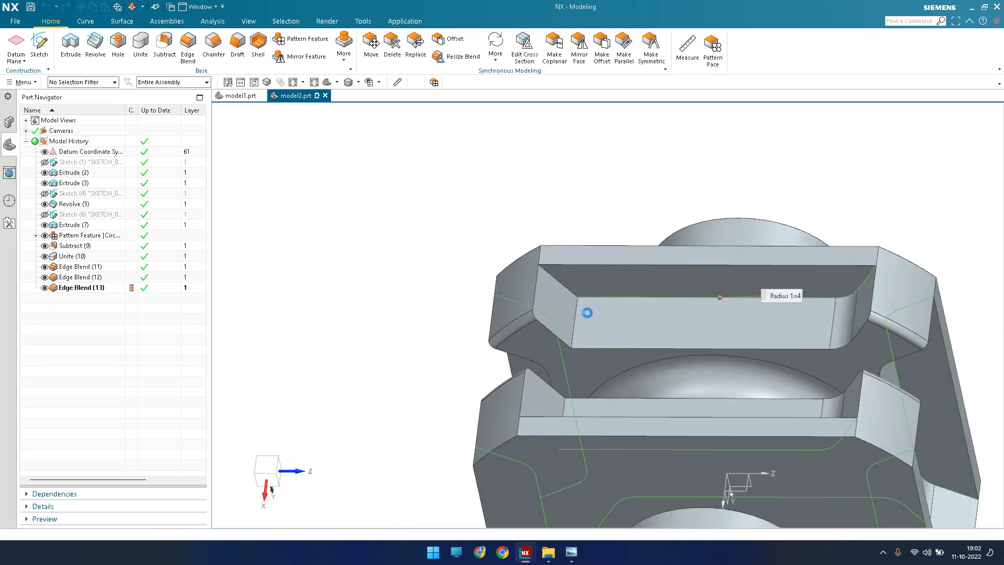
scroll(588, 317, up, 2)
middle_click(606, 306)
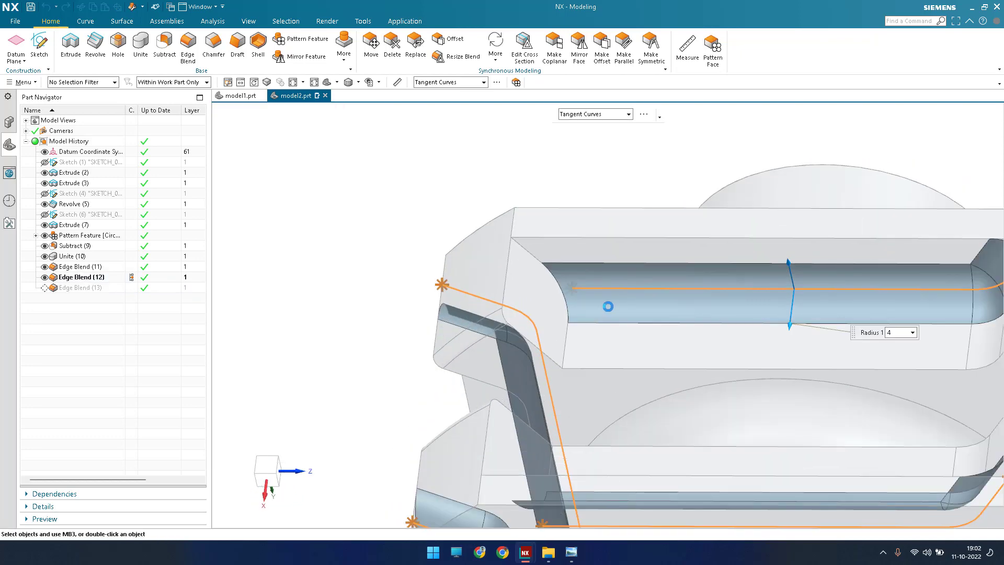
mouse_move(615, 311)
middle_down()
mouse_move(634, 298)
mouse_move(609, 316)
middle_up()
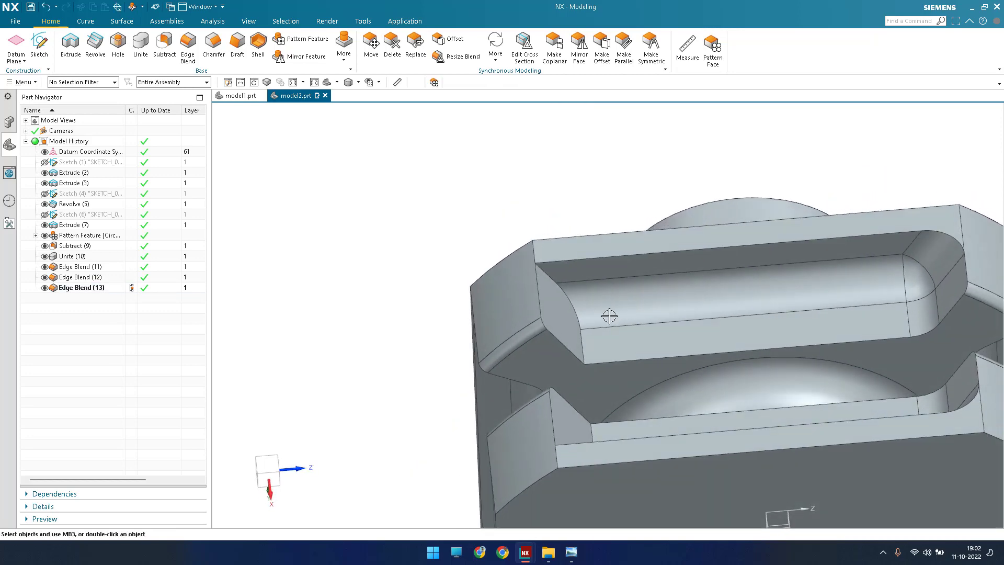
double_click(915, 318)
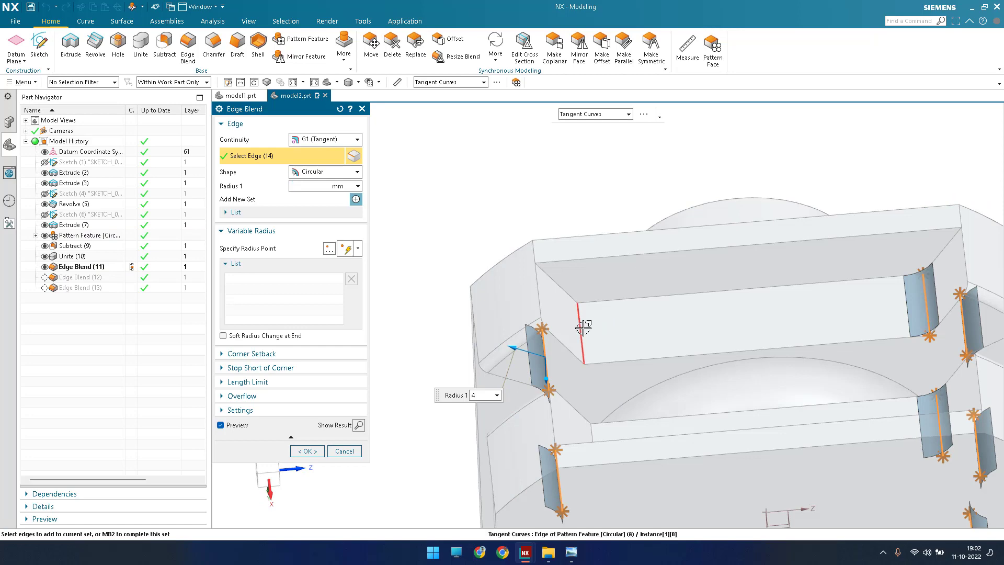
click(308, 451)
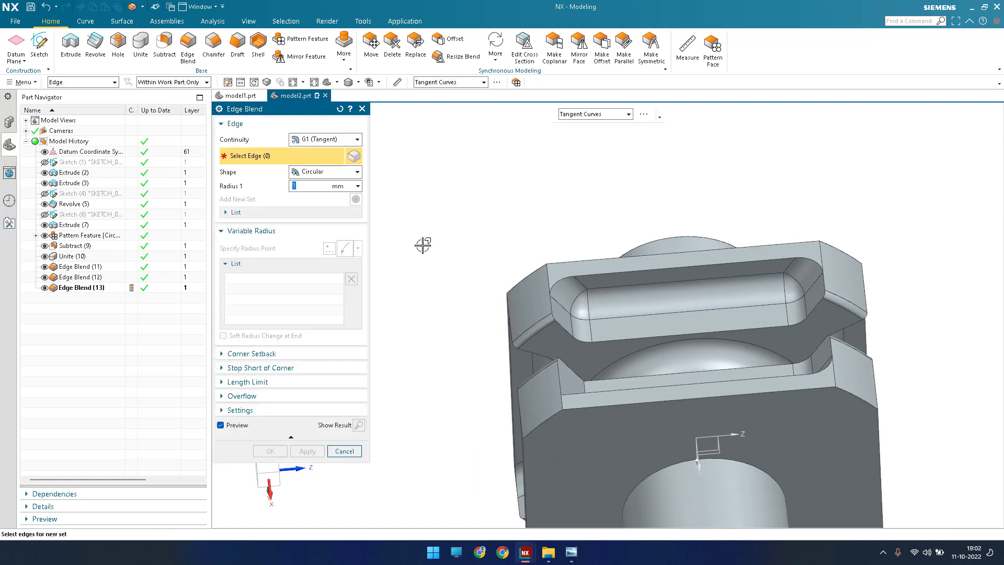
click(564, 279)
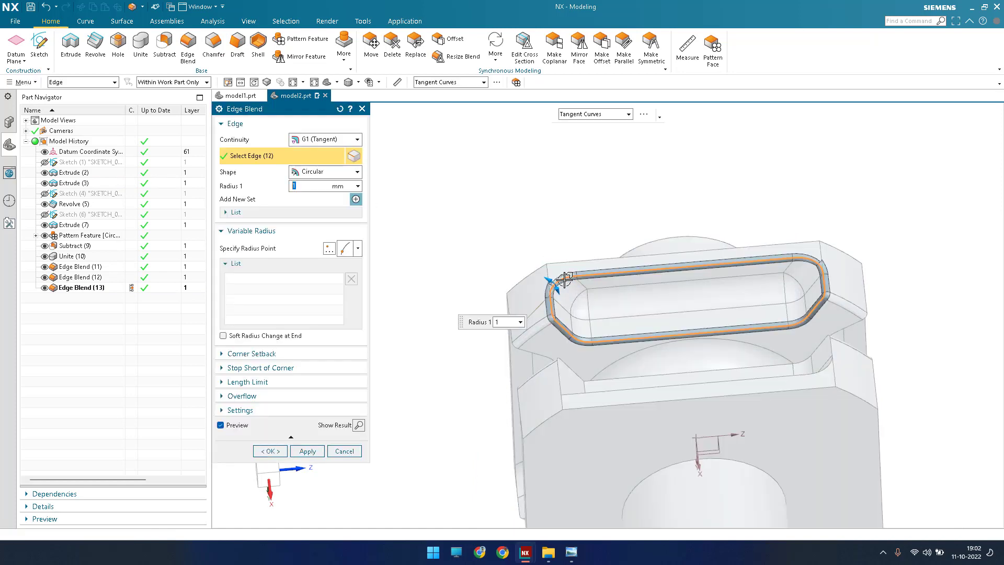
mouse_move(564, 280)
middle_down()
mouse_move(568, 267)
mouse_move(540, 286)
mouse_move(538, 306)
mouse_move(544, 293)
middle_up()
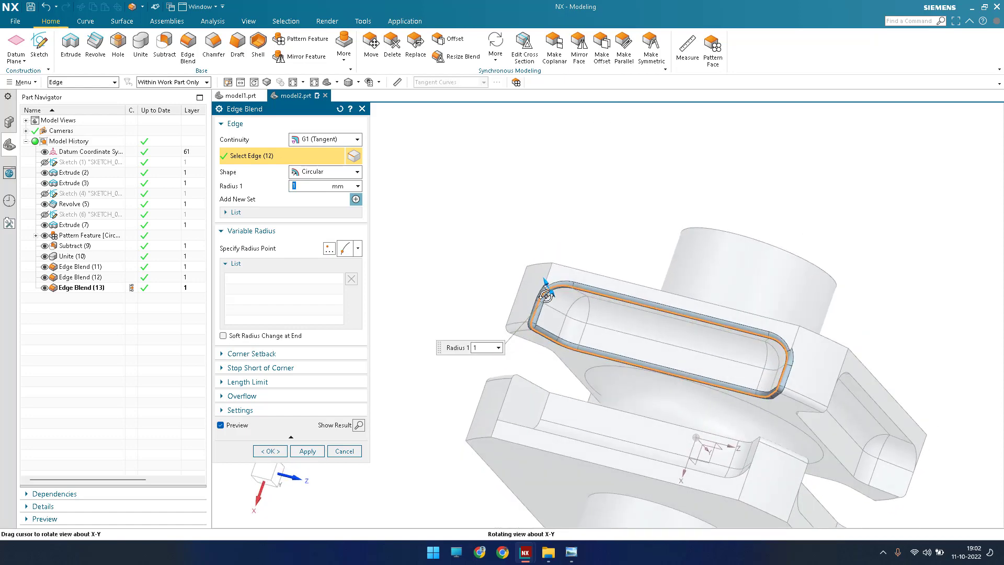
middle_click(549, 313)
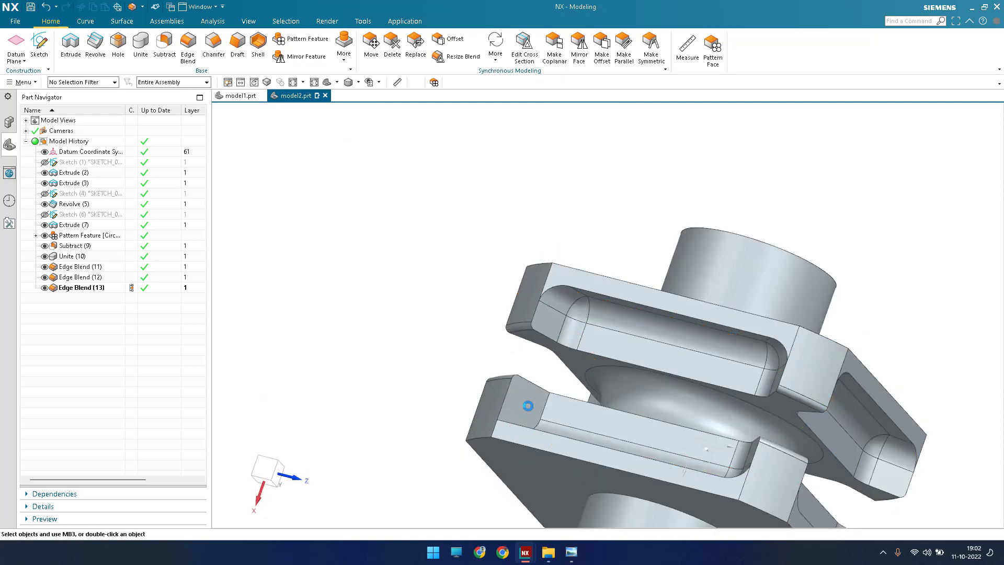
- Add the unblended vertical corner edge of the opposite flange's recess to the existing 4 mm corner edge blend
double_click(542, 413)
middle_click(585, 344)
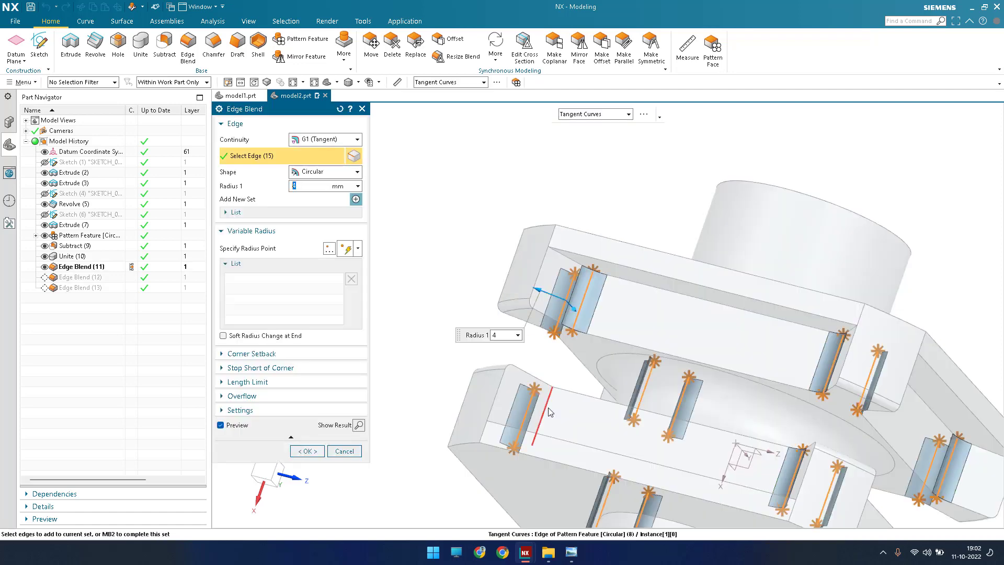
middle_click(488, 401)
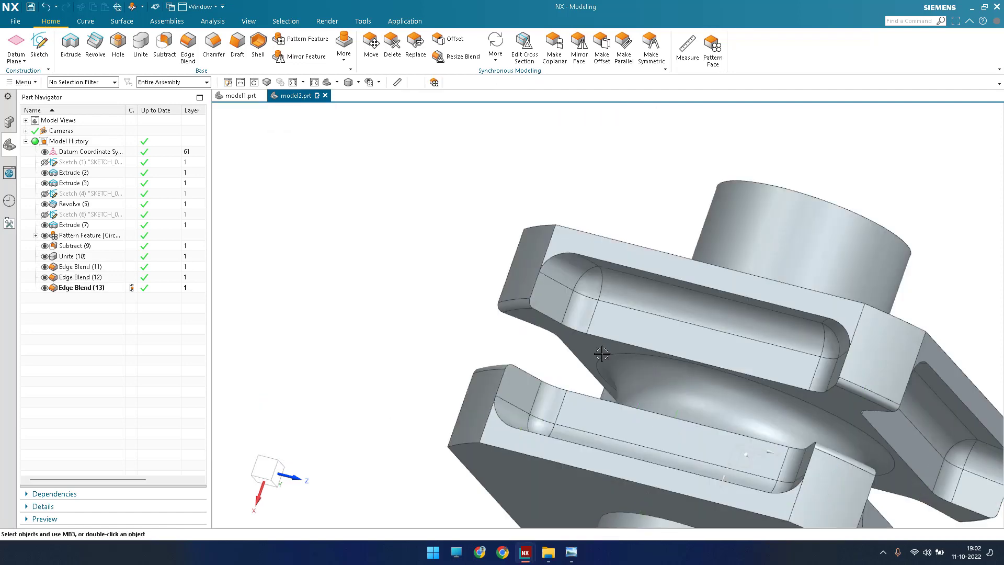
- Start a 1 mm edge blend and select the outer rim edge loops of four flange recesses
middle_drag(488, 402, 622, 189)
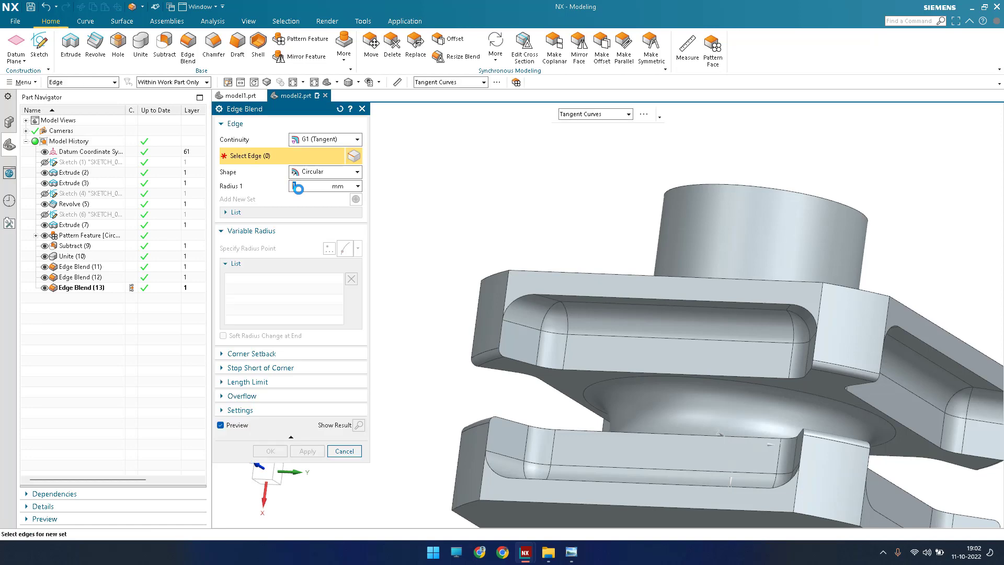
click(519, 296)
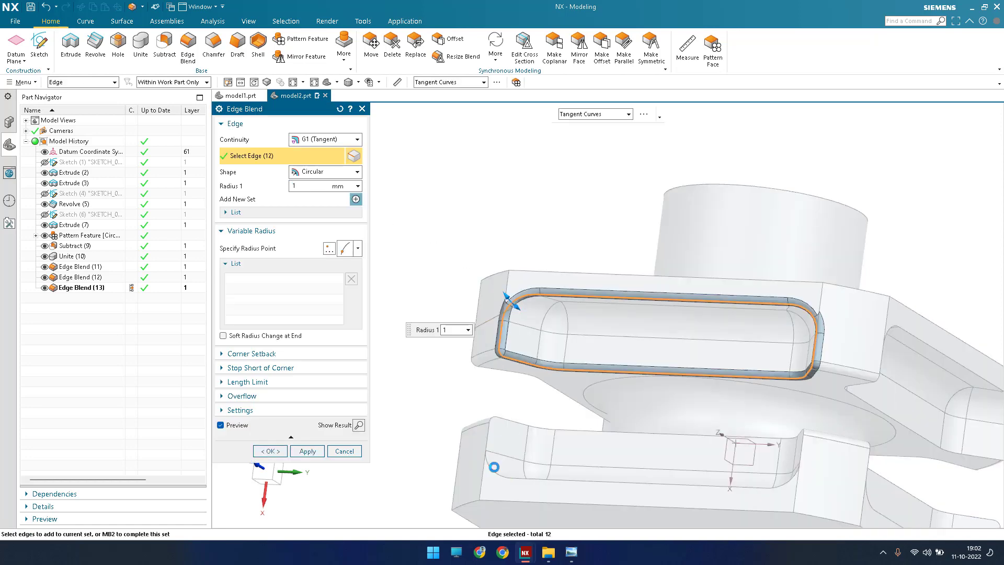
click(495, 467)
scroll(689, 385, up, 3)
middle_drag(688, 386, 601, 321)
scroll(603, 324, down, 5)
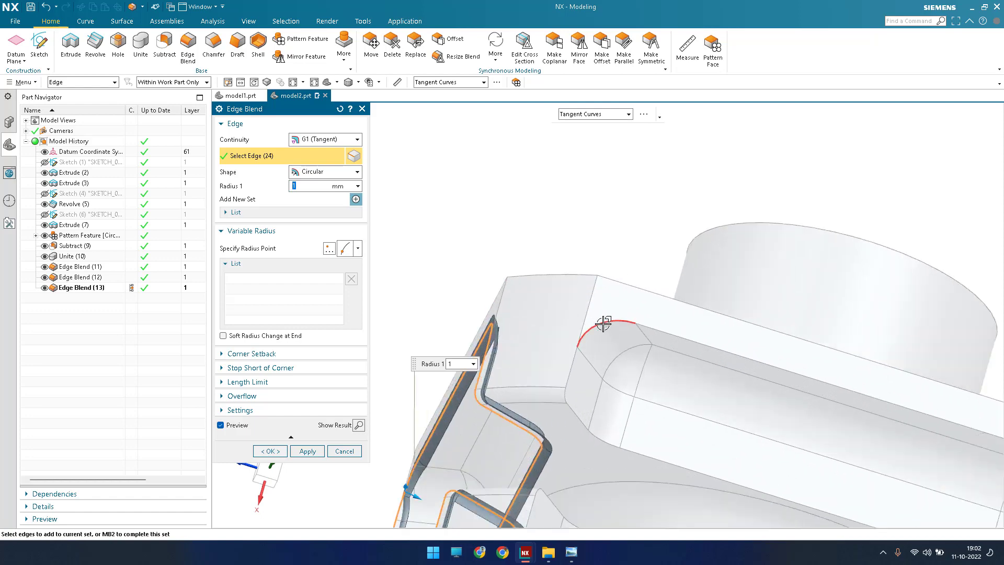
click(603, 324)
scroll(602, 324, up, 3)
click(542, 387)
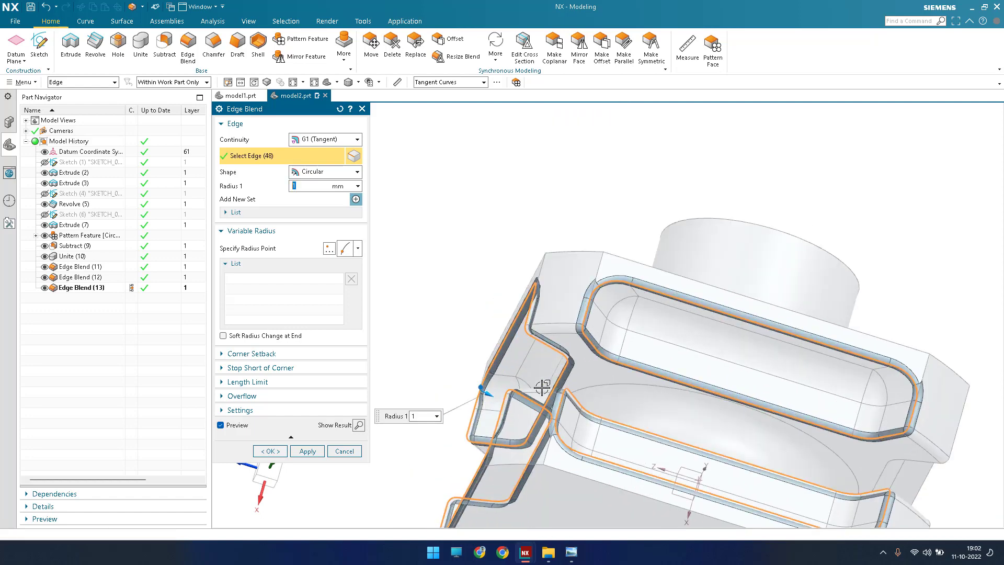
- Add the rim edge loops of the remaining four flange recesses to the 1 mm edge blend and apply it
scroll(542, 387, up, 2)
middle_drag(542, 387, 601, 340)
scroll(629, 298, down, 4)
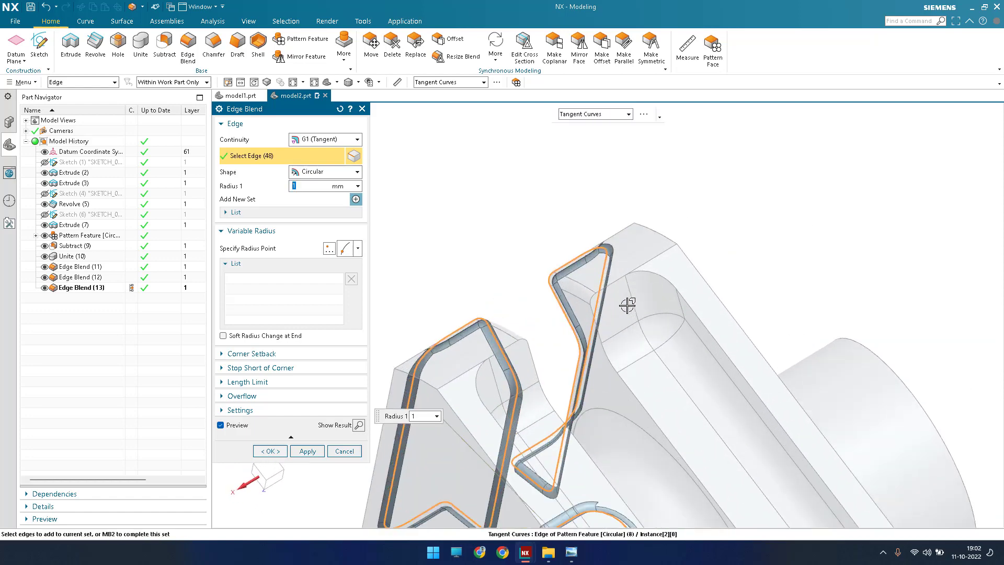
click(652, 276)
scroll(488, 335, up, 2)
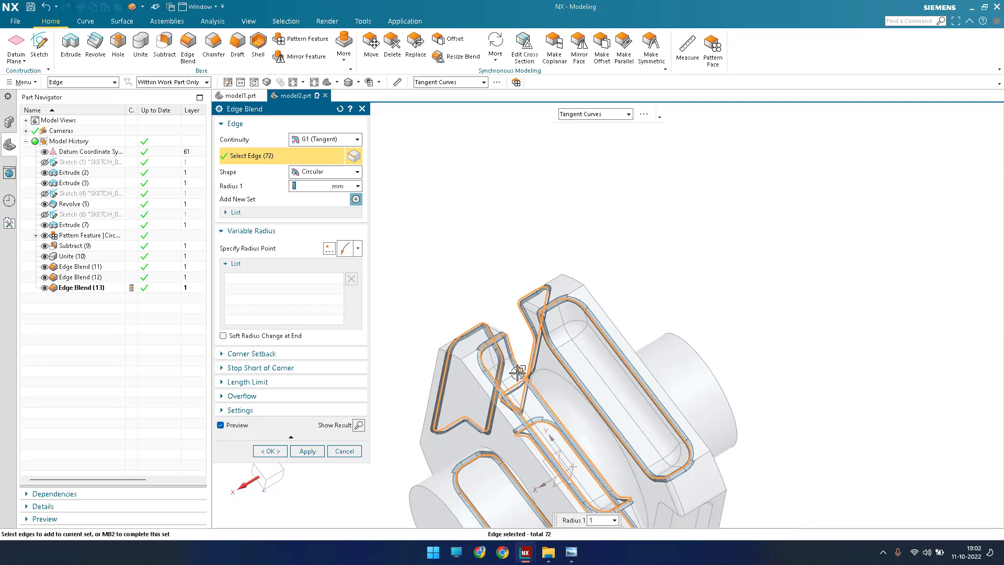
middle_drag(518, 372, 644, 308)
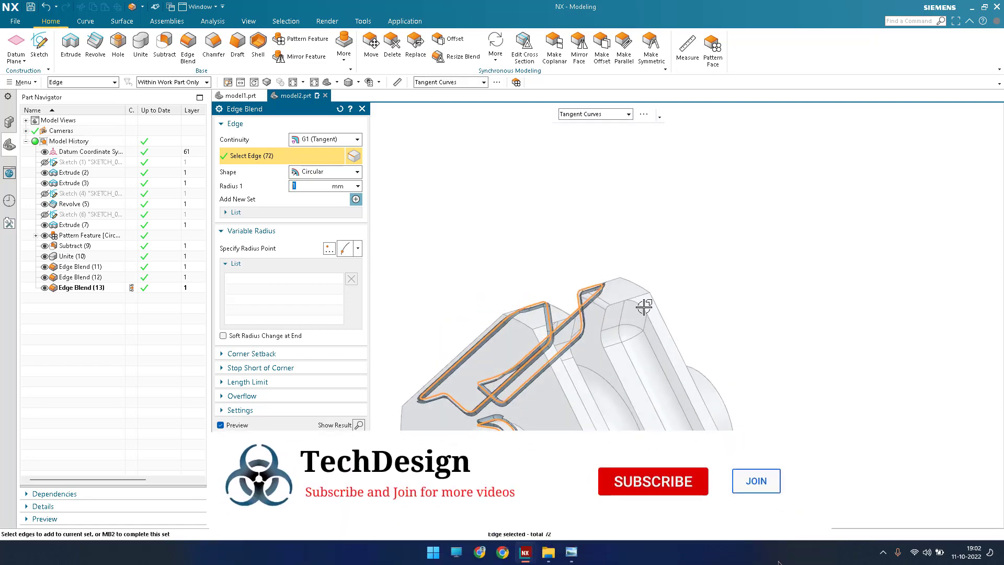
click(644, 308)
scroll(564, 329, down, 3)
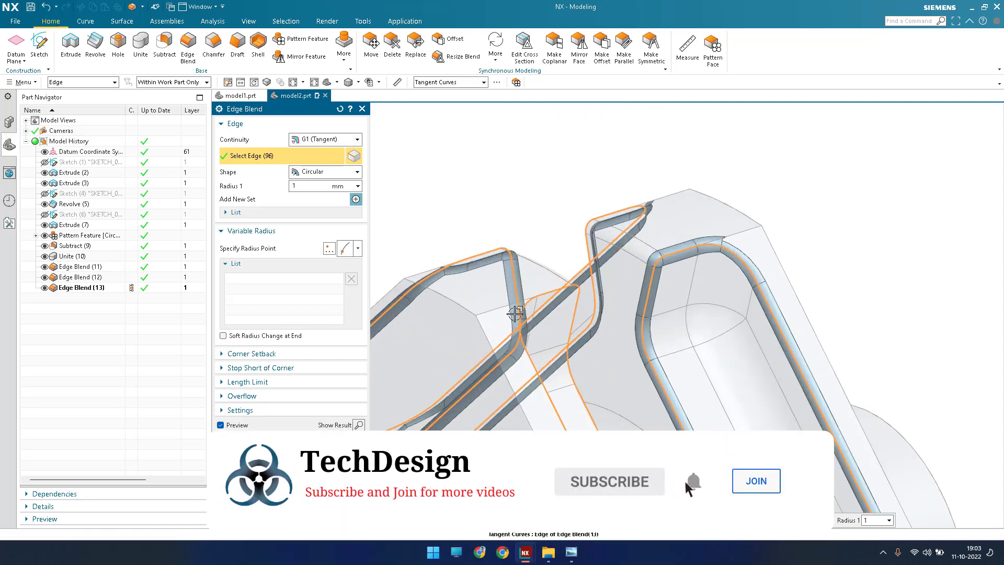
scroll(516, 313, up, 2)
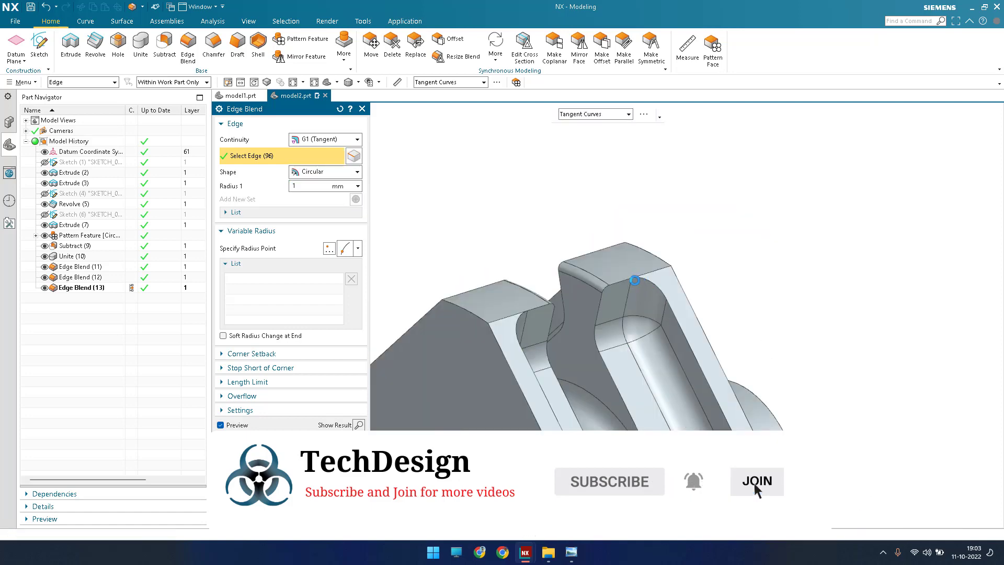
key(Return)
- Inspect the blended recess rims in a straight side view and the whole part in an angled view
middle_drag(523, 293, 542, 288)
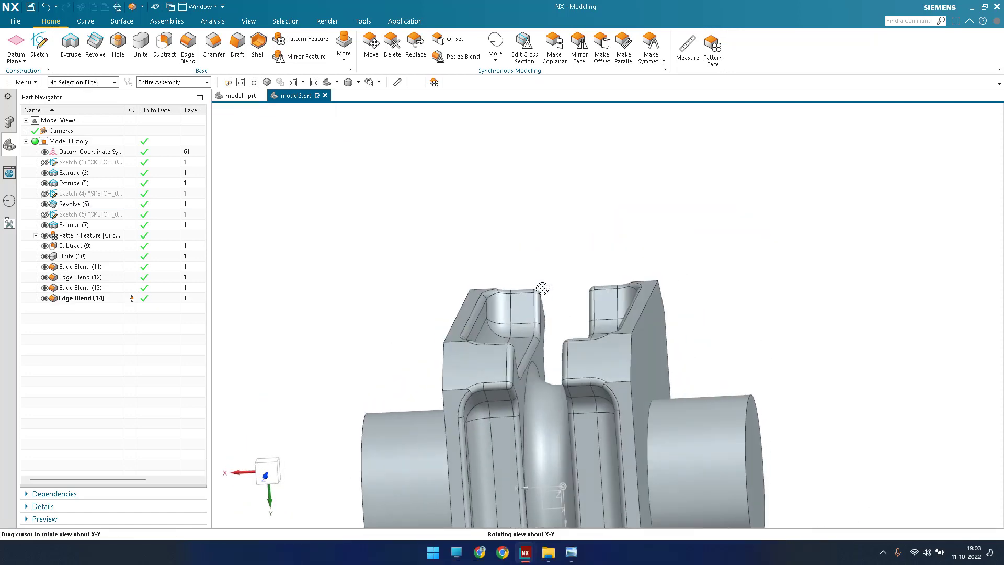
key(F8)
scroll(518, 316, down, 3)
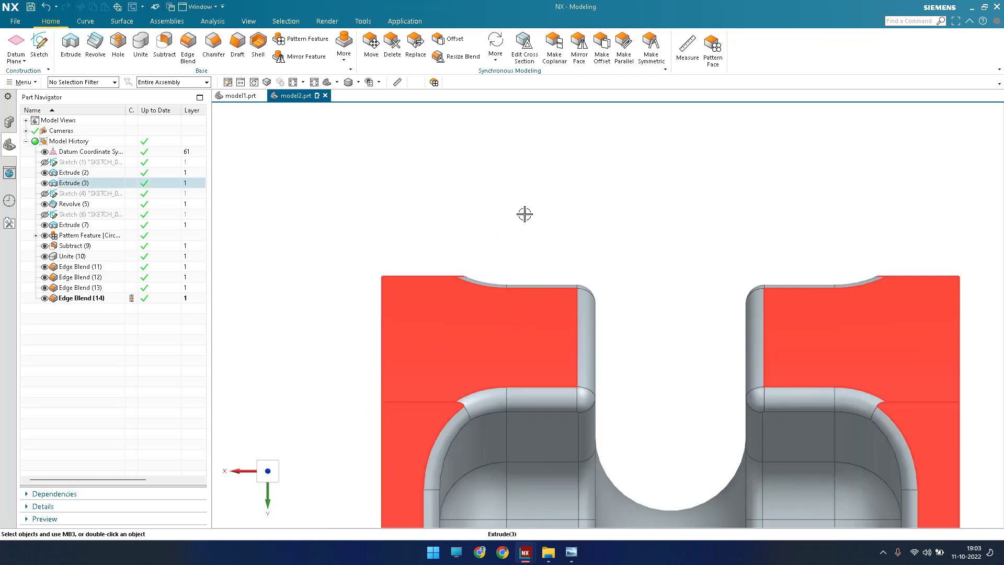
scroll(524, 213, up, 4)
middle_drag(518, 245, 761, 294)
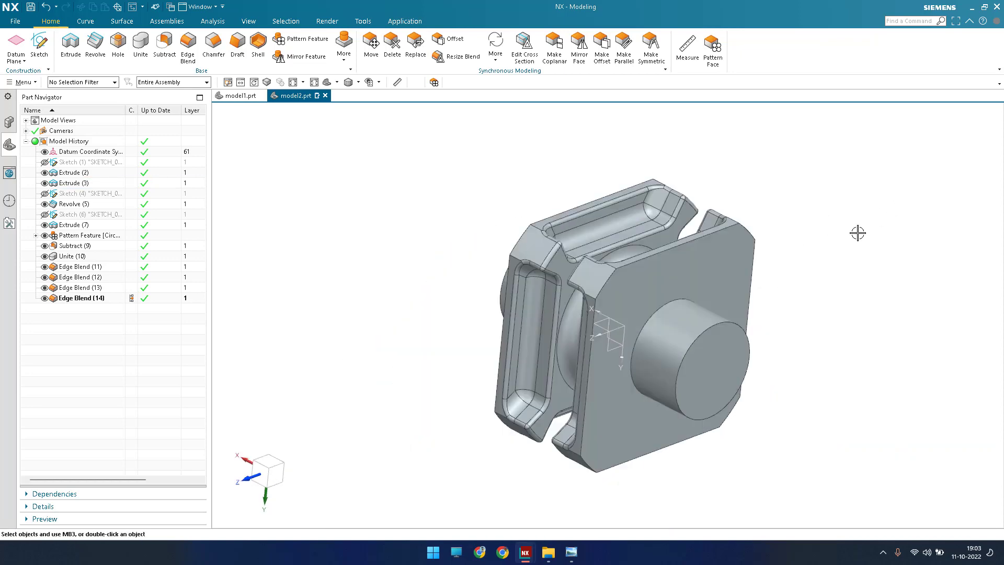
- Check the collar diameter in the reference drawing and sketch a 33 mm circle at the origin on the default mid-plane between the flanges
middle_drag(858, 232, 797, 193)
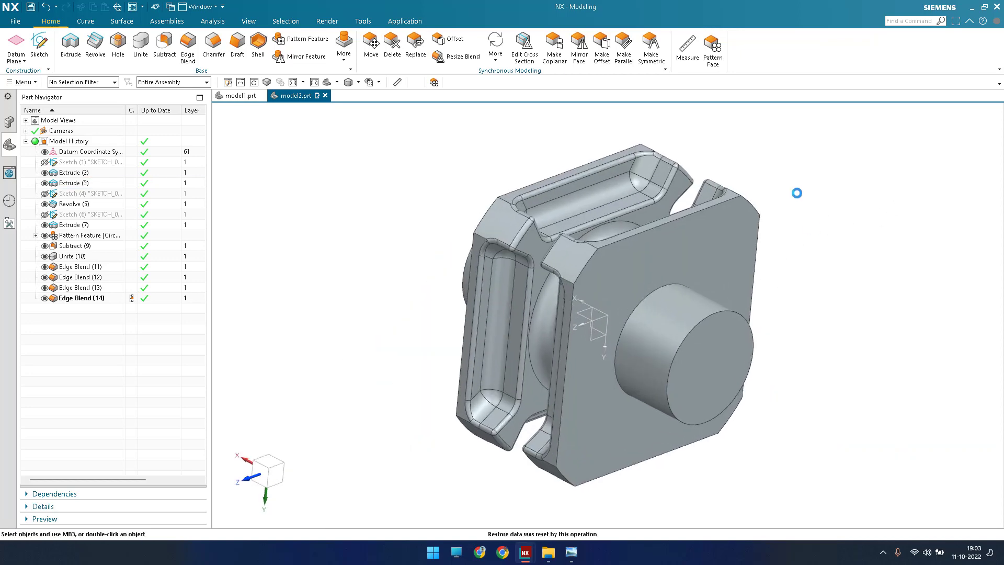
click(572, 553)
drag(351, 385, 352, 353)
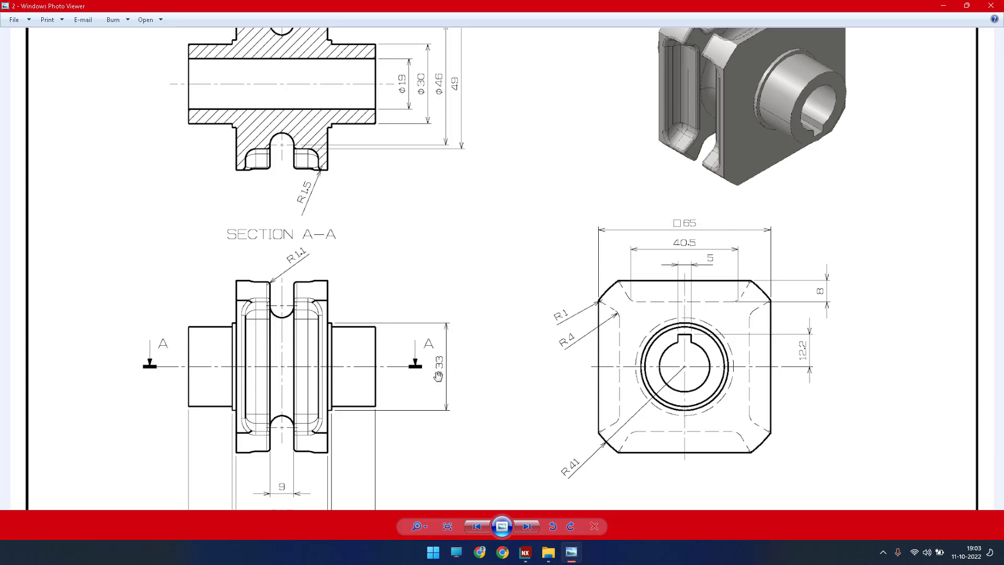
click(943, 6)
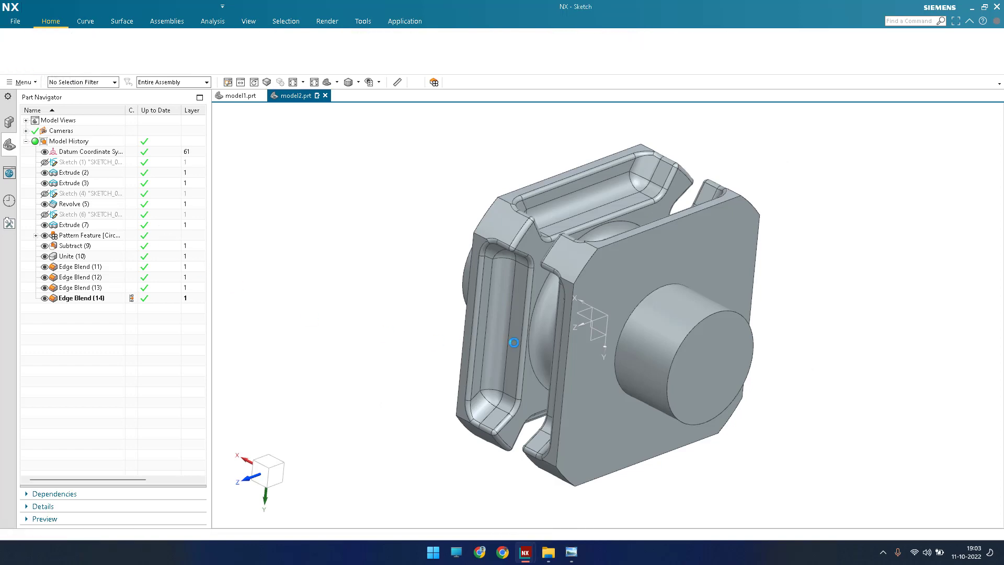
middle_click(401, 286)
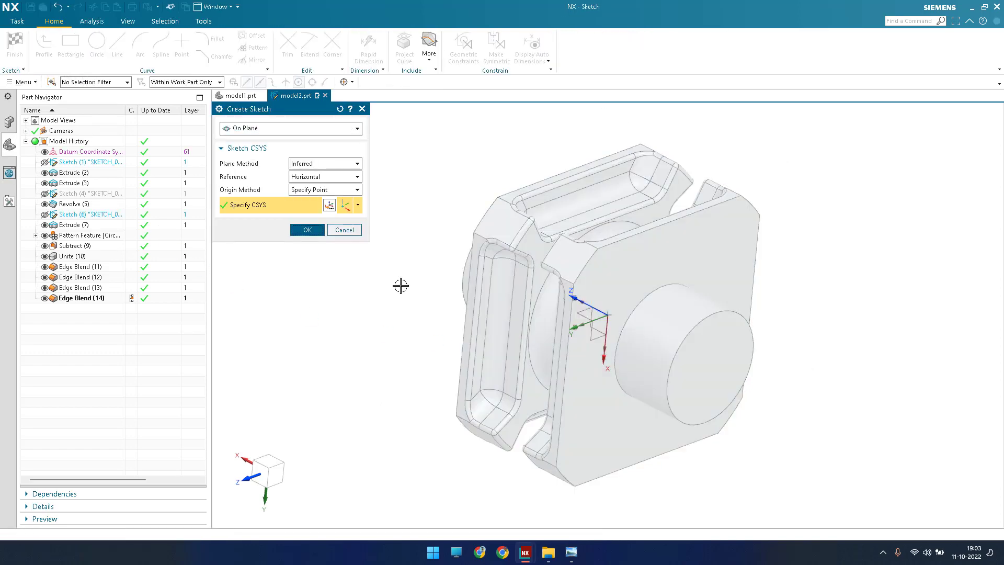
click(103, 57)
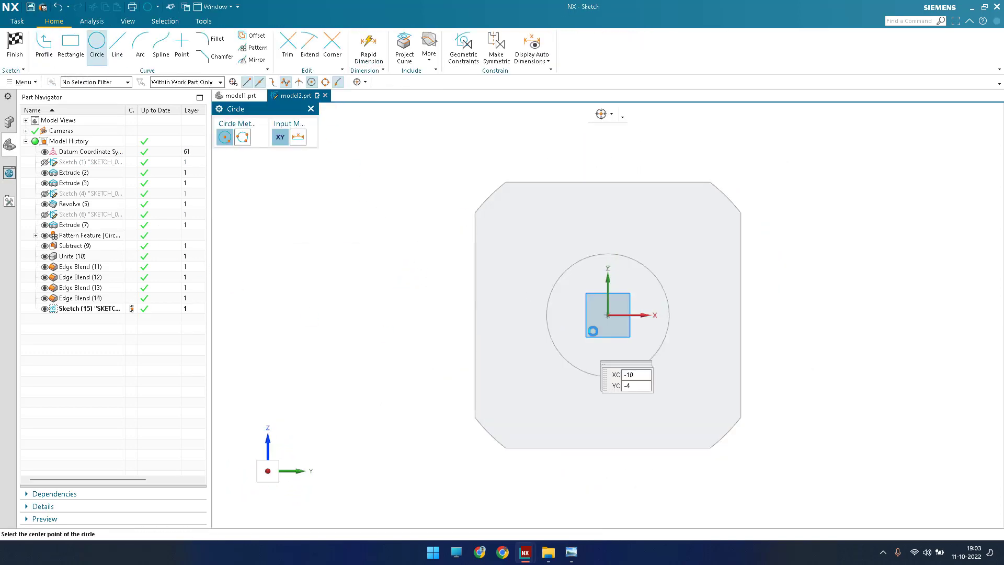
key(Return)
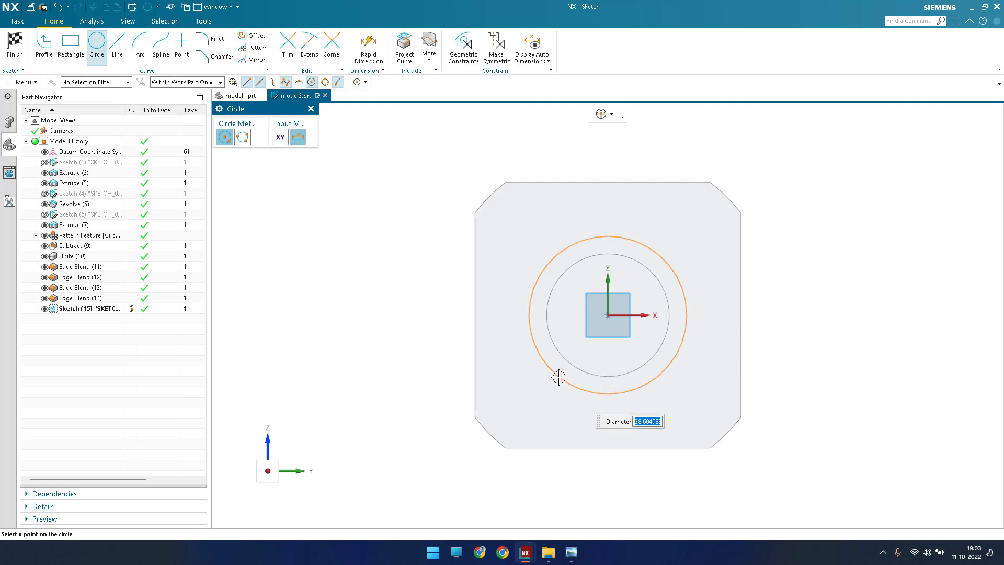
text(33)
key(Return)
key(Escape)
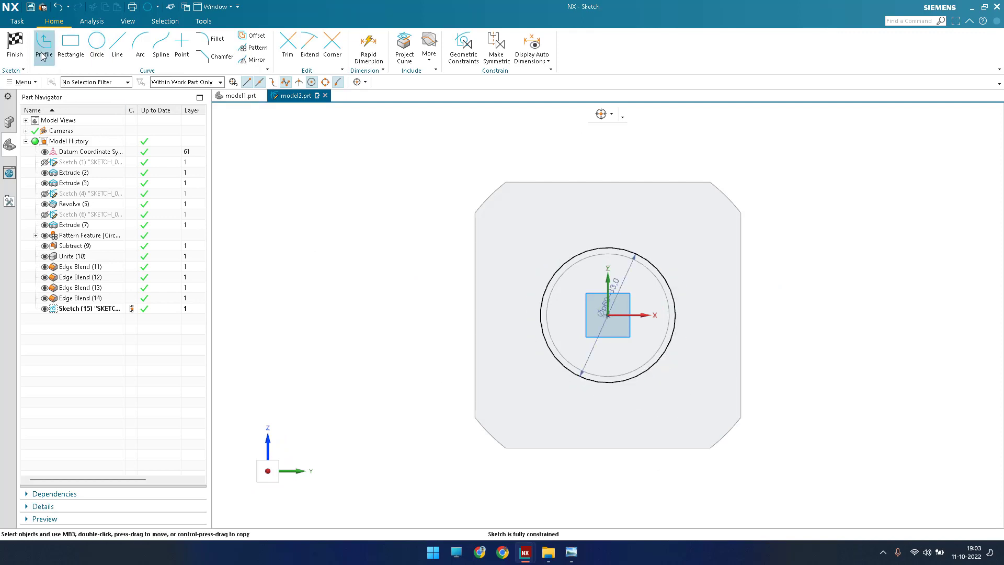
click(14, 44)
- Look up the collar width in the reference drawing and set up a symmetric extrusion of the 33 mm circle with a 37.4 mm width
click(571, 552)
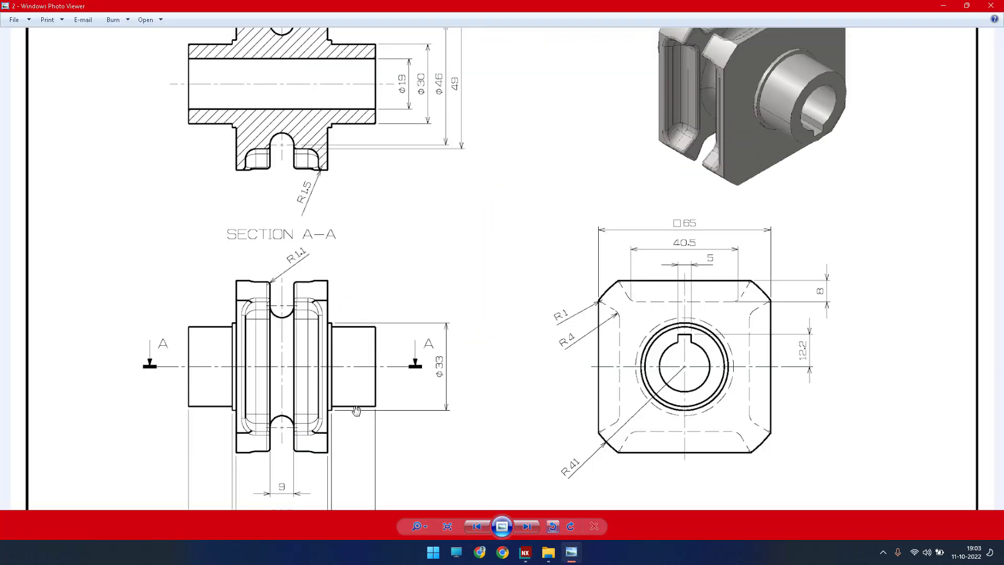
drag(351, 411, 334, 325)
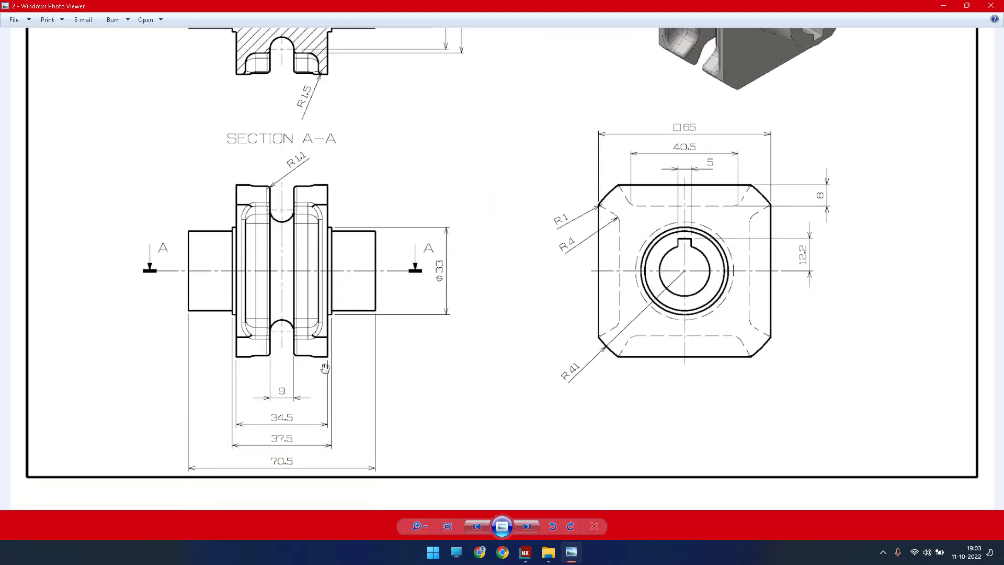
click(943, 6)
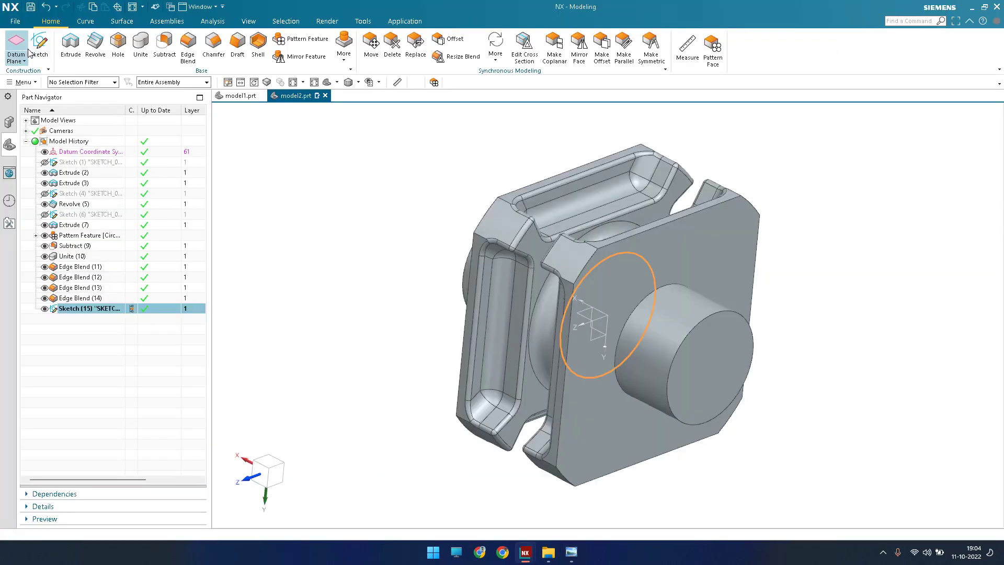
click(70, 44)
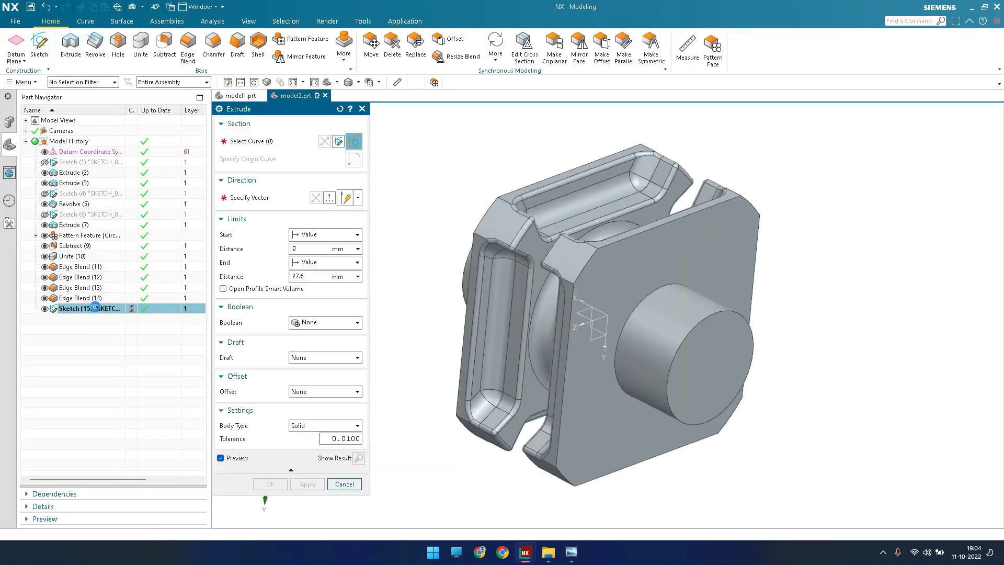
click(317, 234)
click(315, 262)
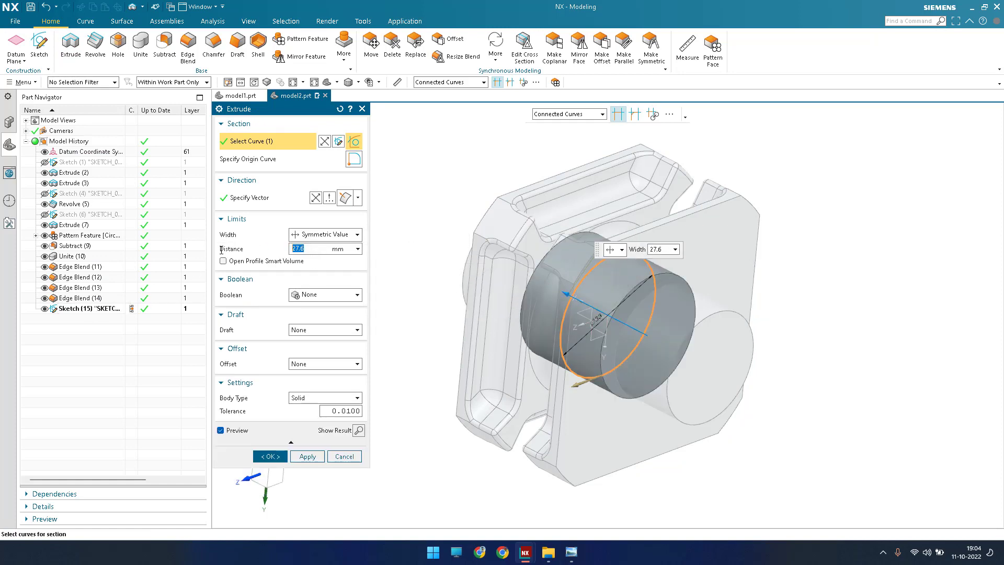
text(37.4)
key(Return)
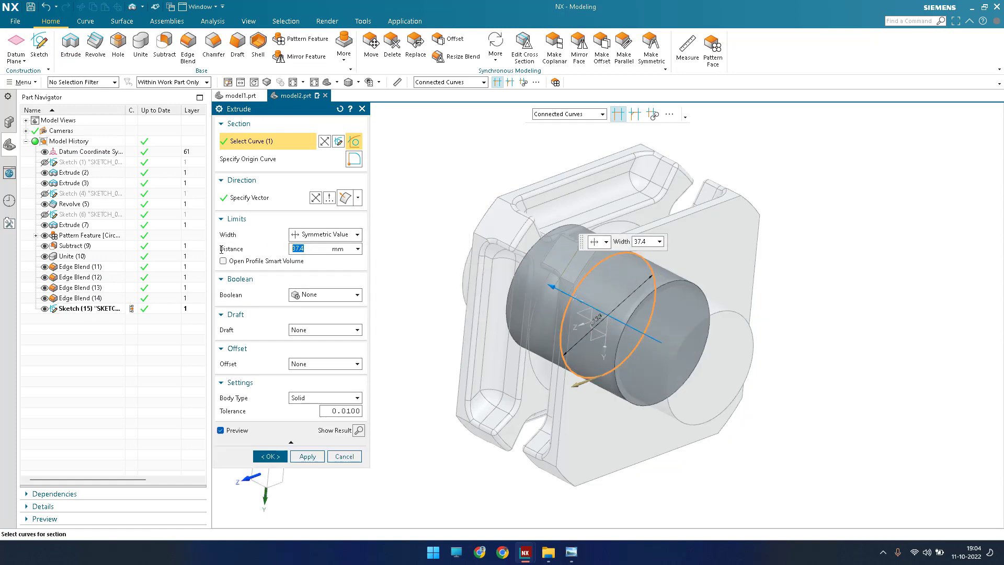
- Set the collar extrusion's symmetric width to 37.5 mm and unite it with the hub body
click(570, 553)
click(569, 555)
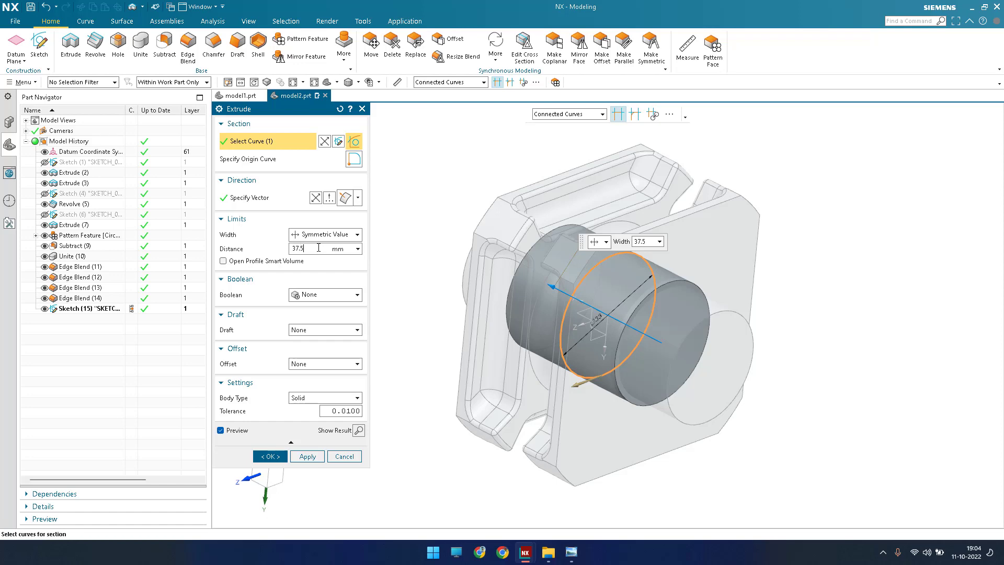
click(341, 296)
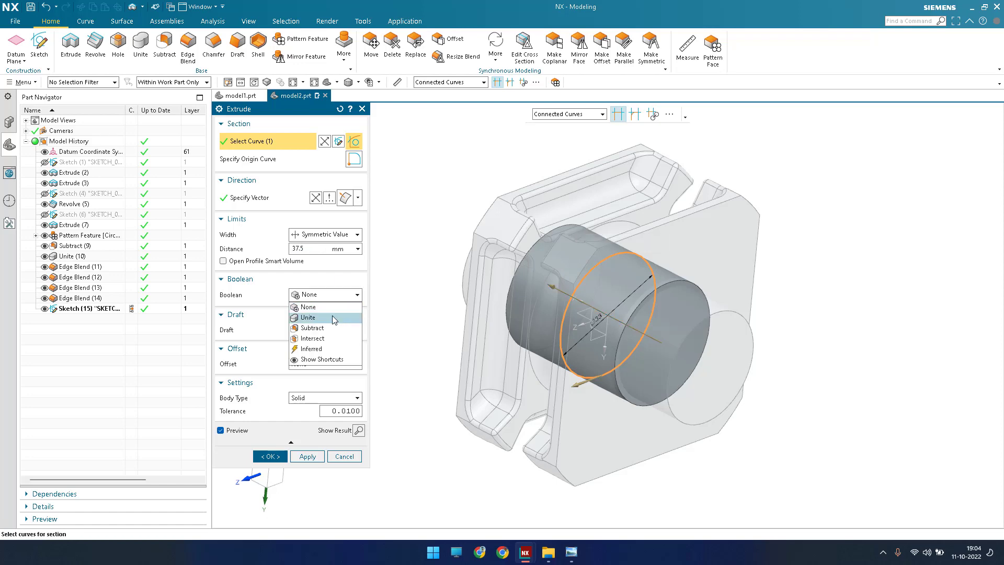
click(332, 316)
click(277, 475)
scroll(602, 292, up, 6)
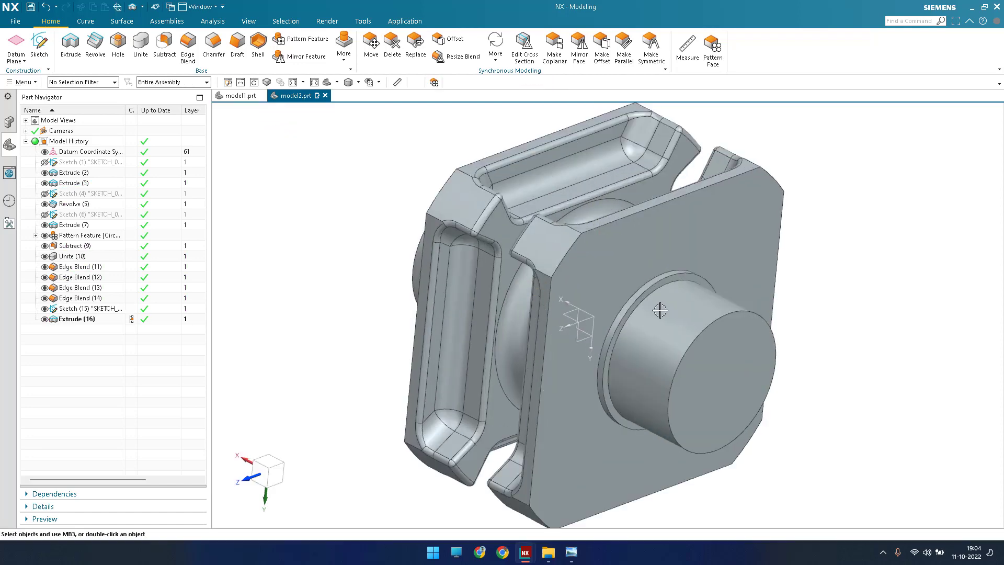
scroll(599, 279, down, 8)
middle_drag(599, 279, 577, 316)
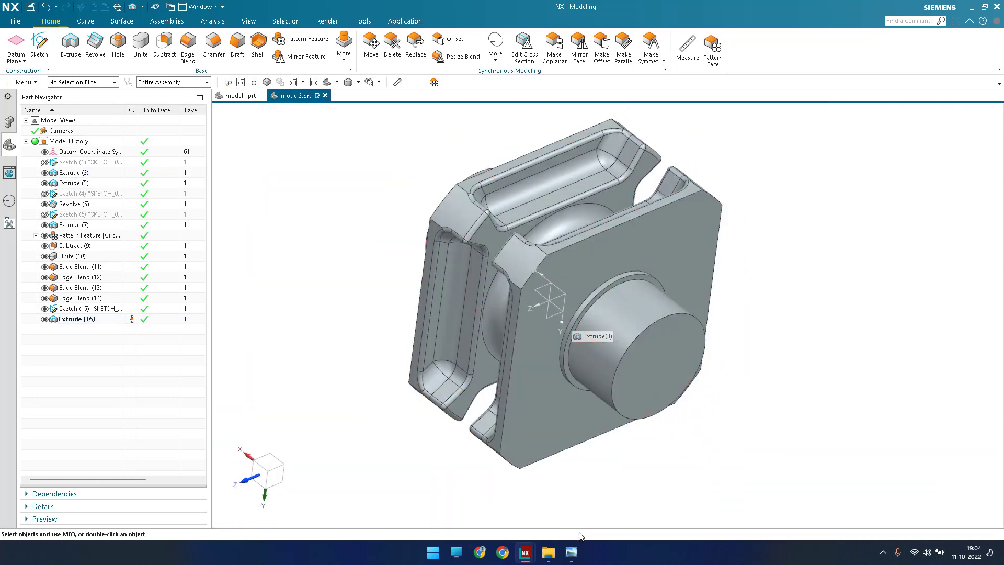
- Start an extrusion in wireframe display, show the first sketch and select its keyed 19 mm bore profile
click(571, 551)
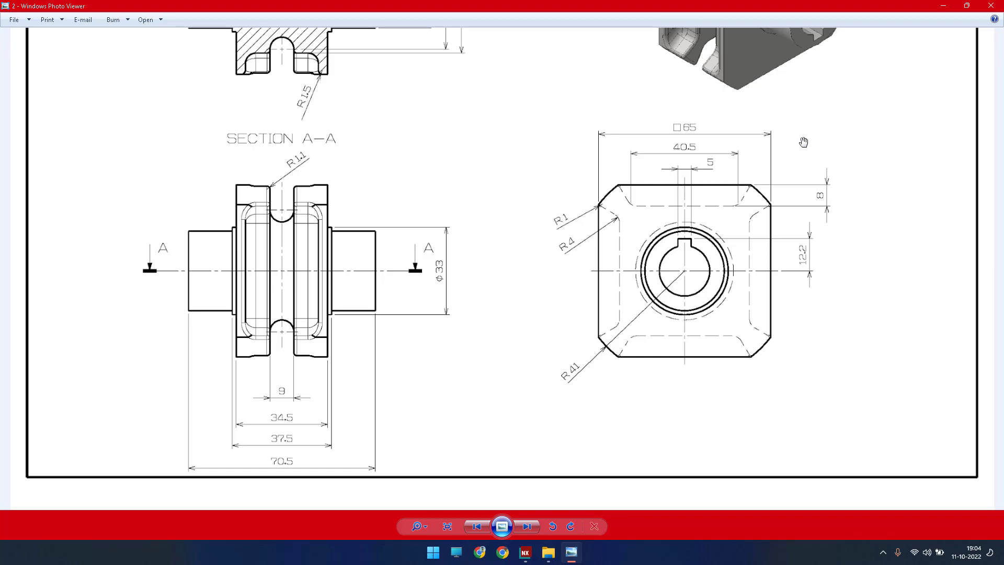
click(943, 8)
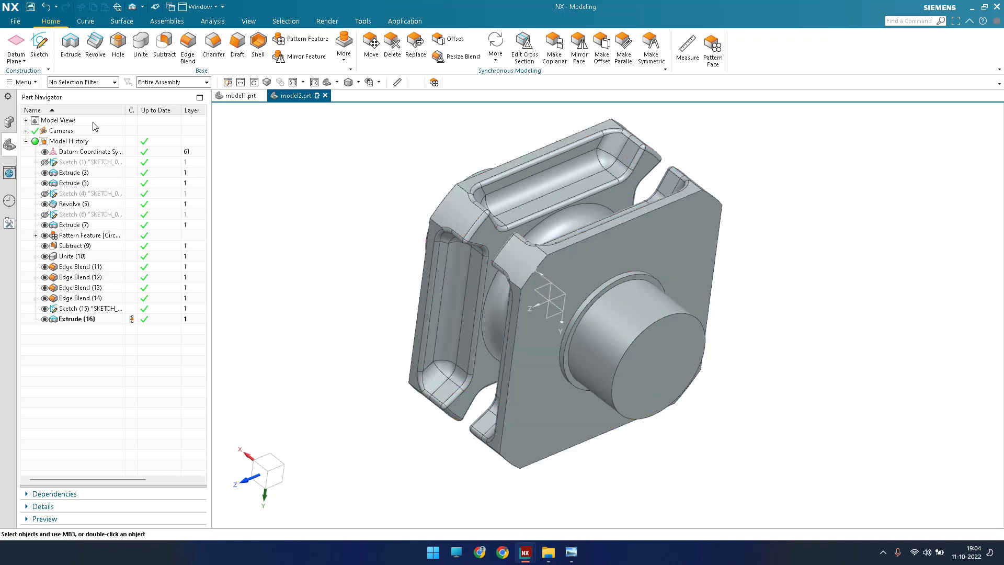
click(71, 44)
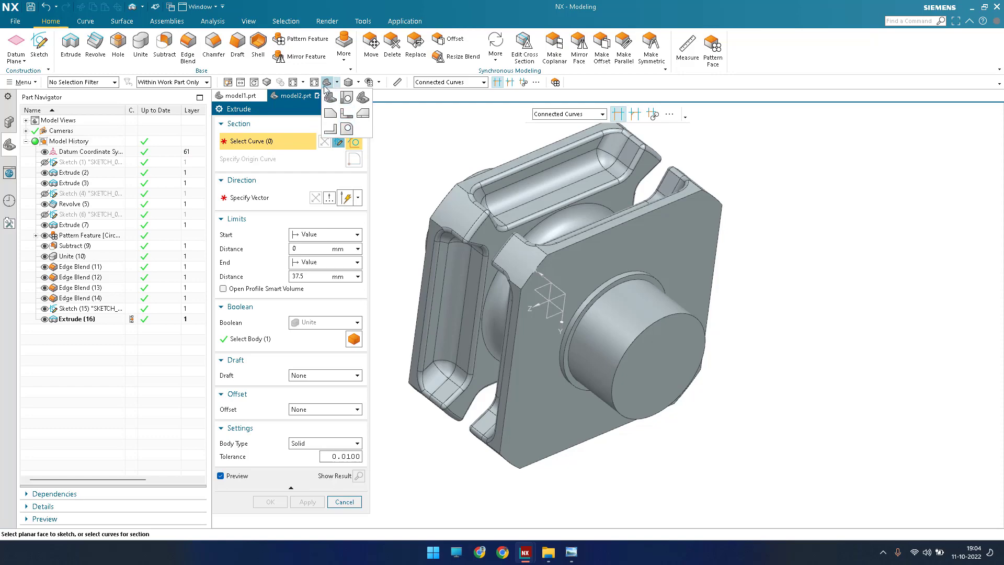
click(359, 82)
click(379, 158)
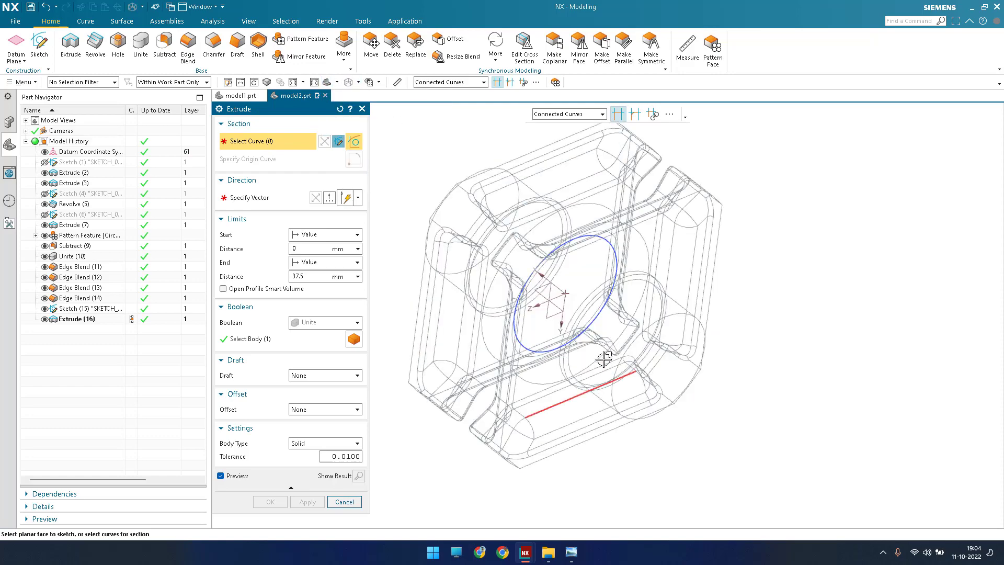
middle_drag(579, 316, 562, 332)
click(45, 163)
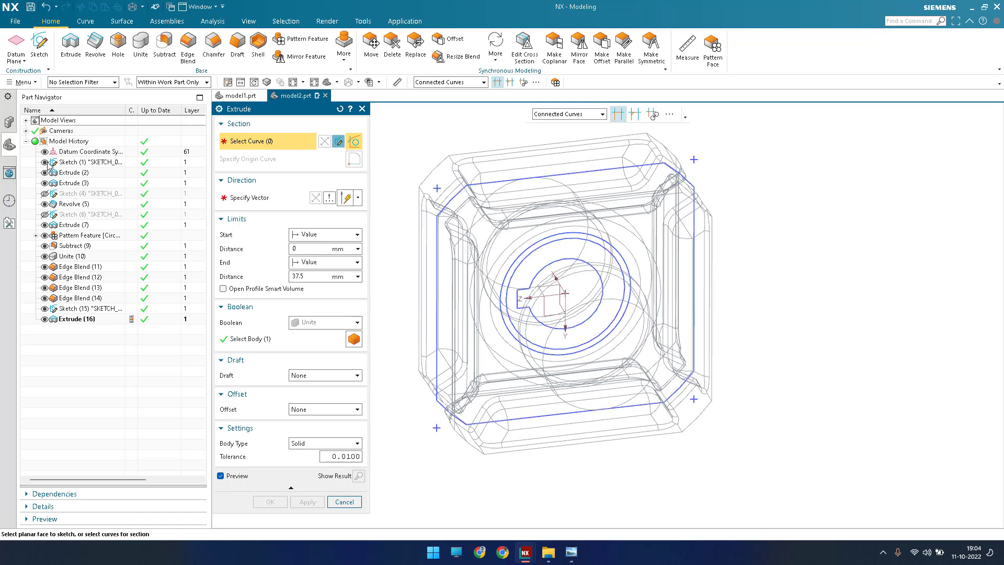
scroll(512, 325, up, 5)
click(523, 288)
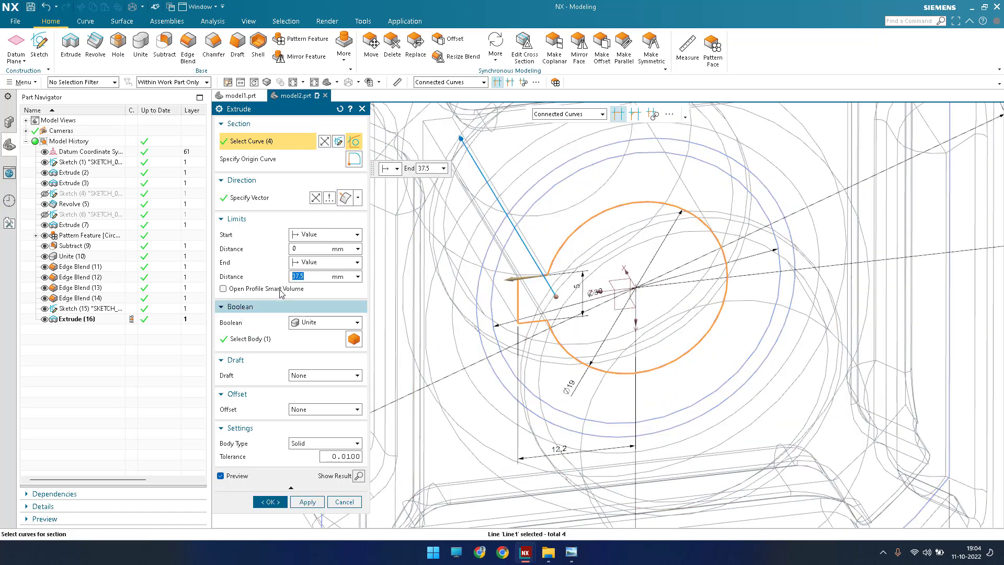
- Subtract the keyed bore profile from the hub with a symmetric extrusion 119 mm wide, cutting through both shaft ends
click(309, 323)
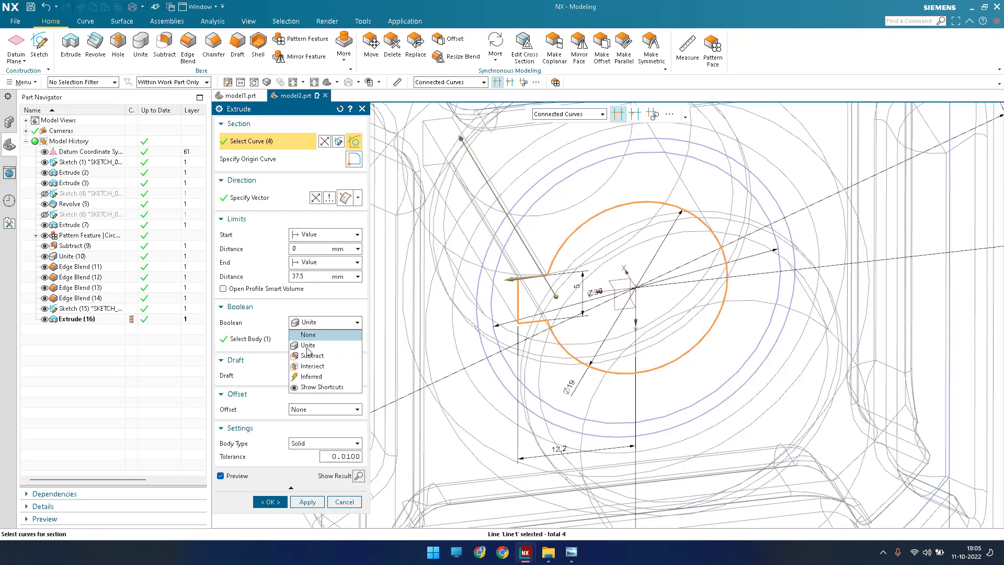
click(309, 353)
click(325, 234)
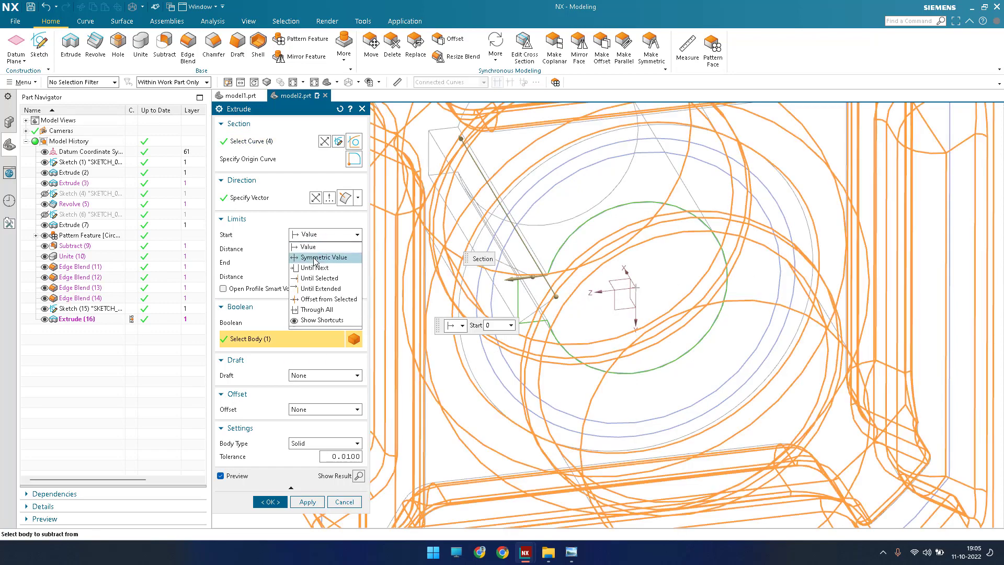
click(315, 255)
scroll(518, 296, down, 3)
scroll(518, 296, down, 2)
middle_drag(518, 296, 506, 257)
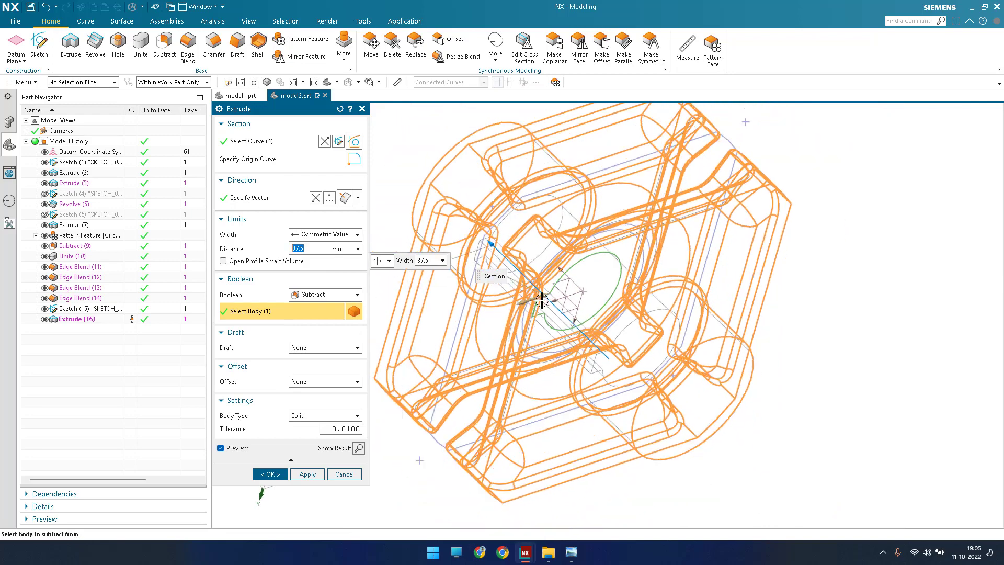
scroll(507, 258, down, 2)
drag(506, 257, 428, 184)
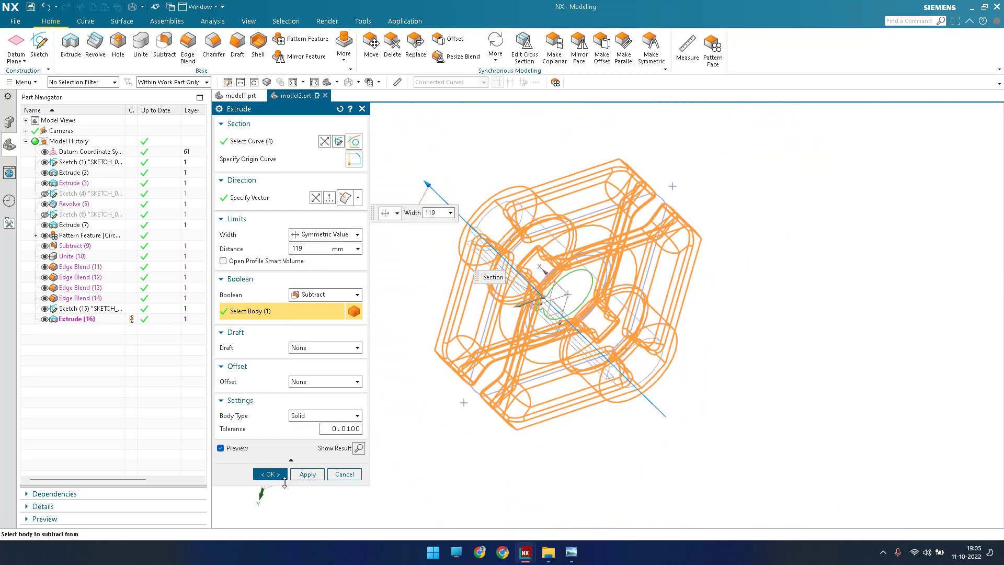
click(269, 475)
- Restore the shaded display and compare the hub with its keyed bore against the reference drawing from angled views
mouse_move(382, 272)
middle_down()
mouse_move(354, 249)
mouse_move(371, 259)
middle_up()
scroll(575, 283, up, 3)
scroll(576, 283, down, 3)
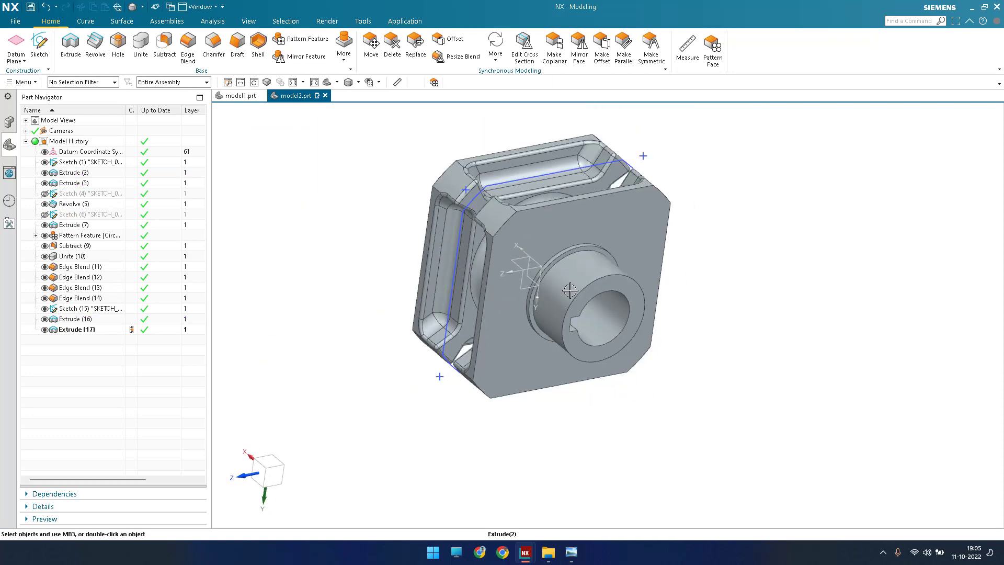
middle_drag(576, 282, 560, 261)
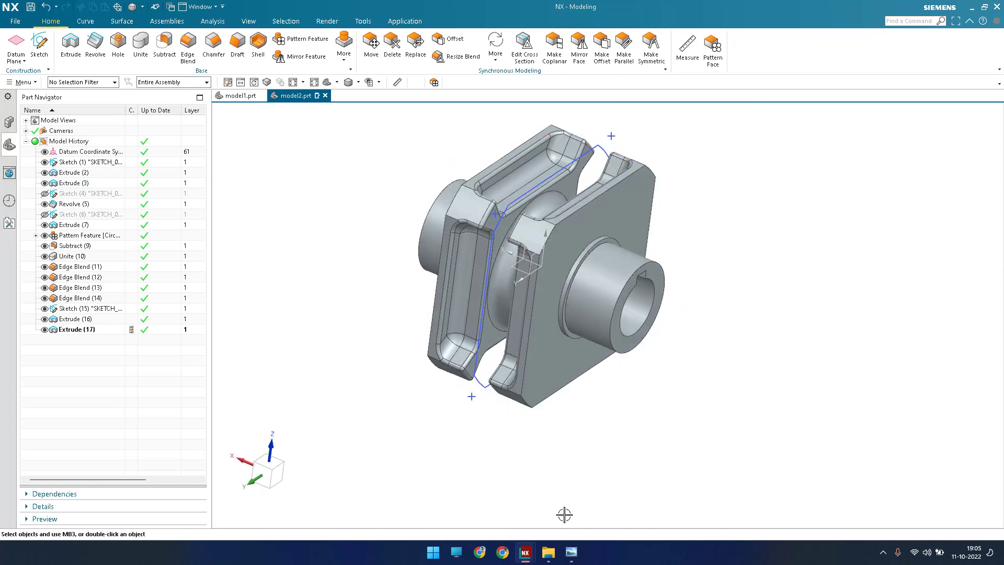
click(571, 553)
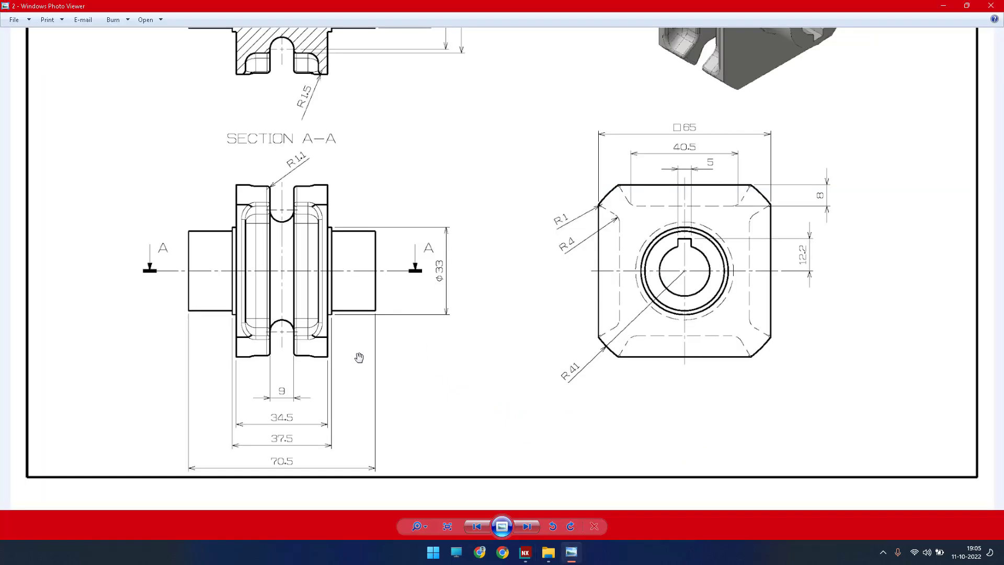
scroll(582, 280, down, 2)
scroll(606, 292, up, 5)
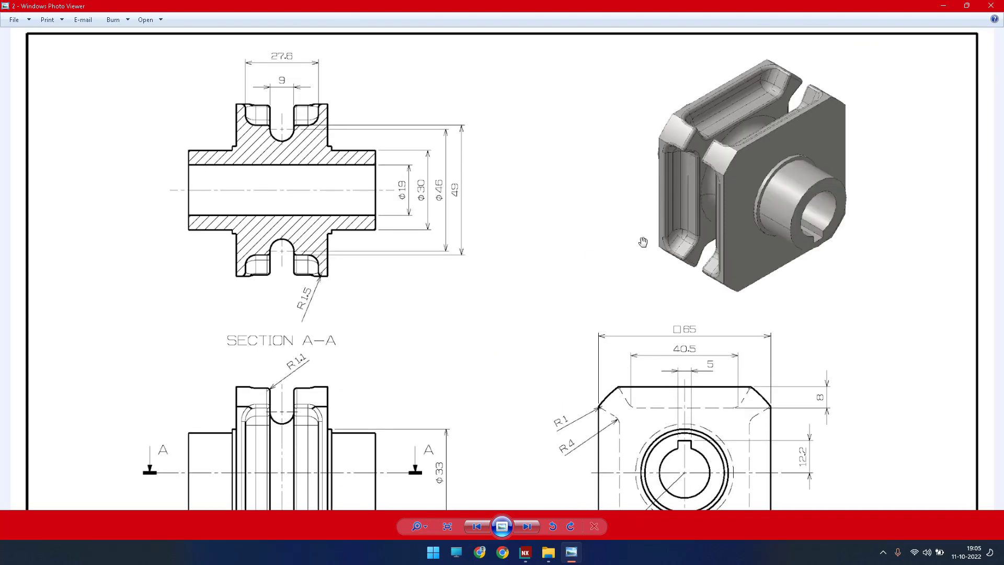
click(949, 5)
middle_drag(558, 286, 731, 291)
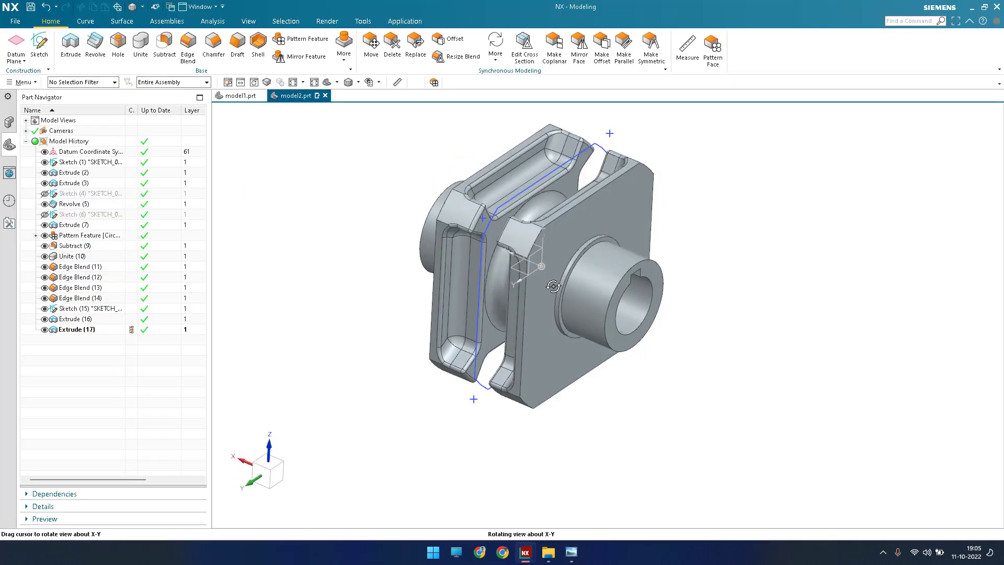
key(ctrl+f)
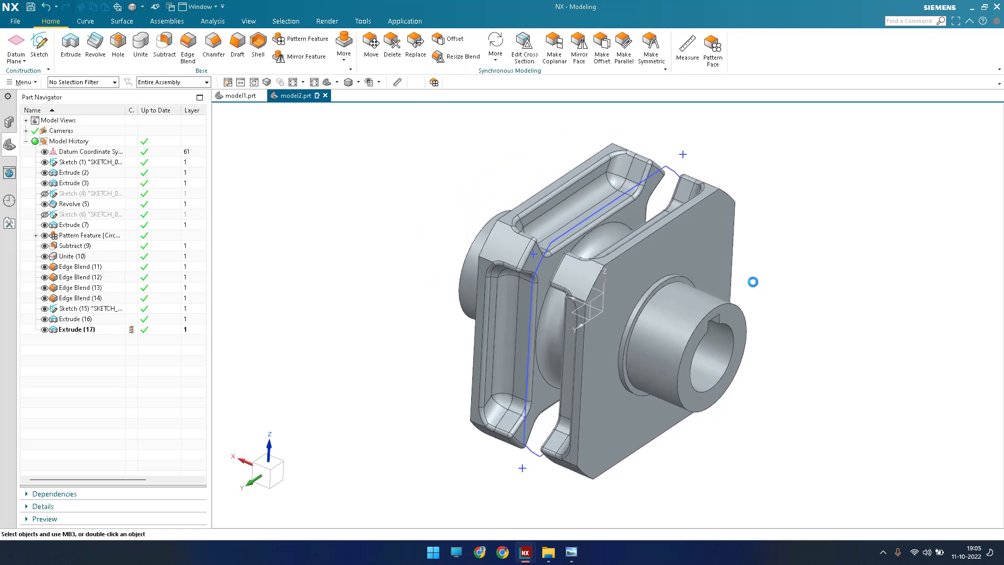